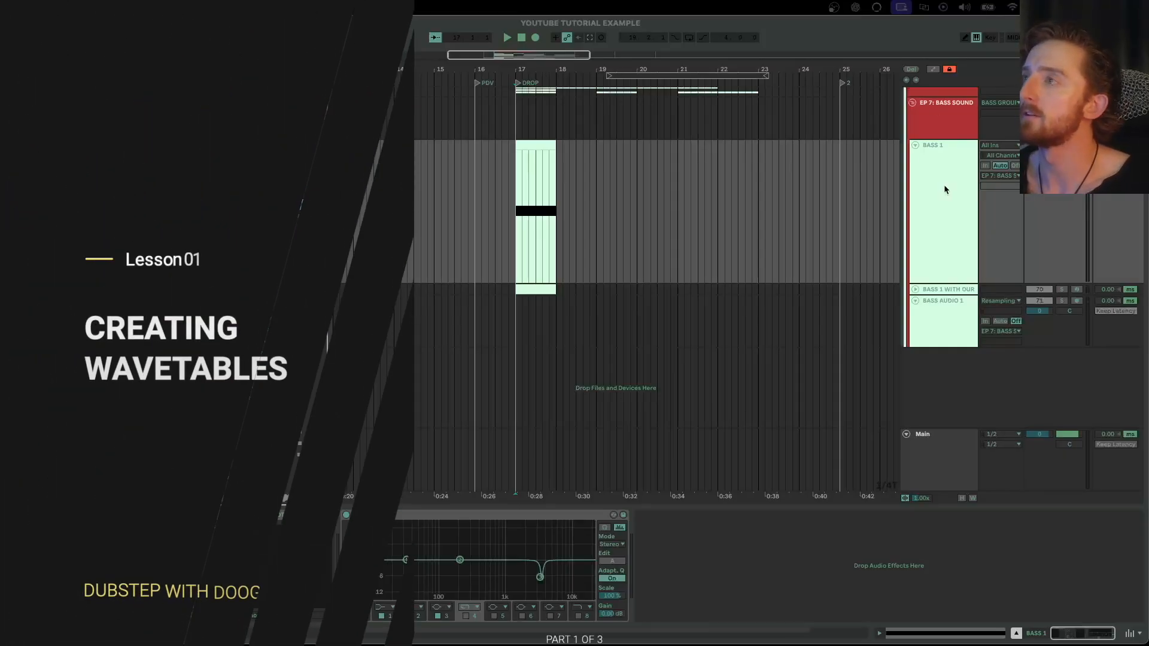
# - Open the BASS 1 track's Serum window and move it up-left beside the arrangement
pyautogui.click(943, 185)
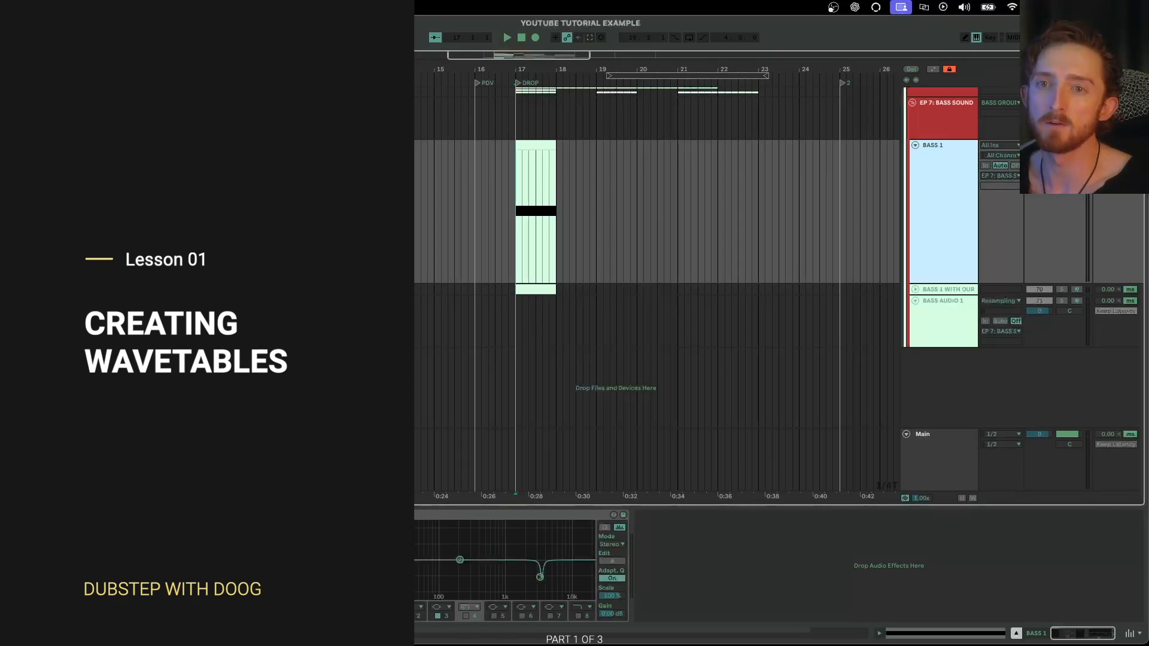
pyautogui.click(32, 515)
pyautogui.moveTo(528, 175); pyautogui.dragTo(497, 67)
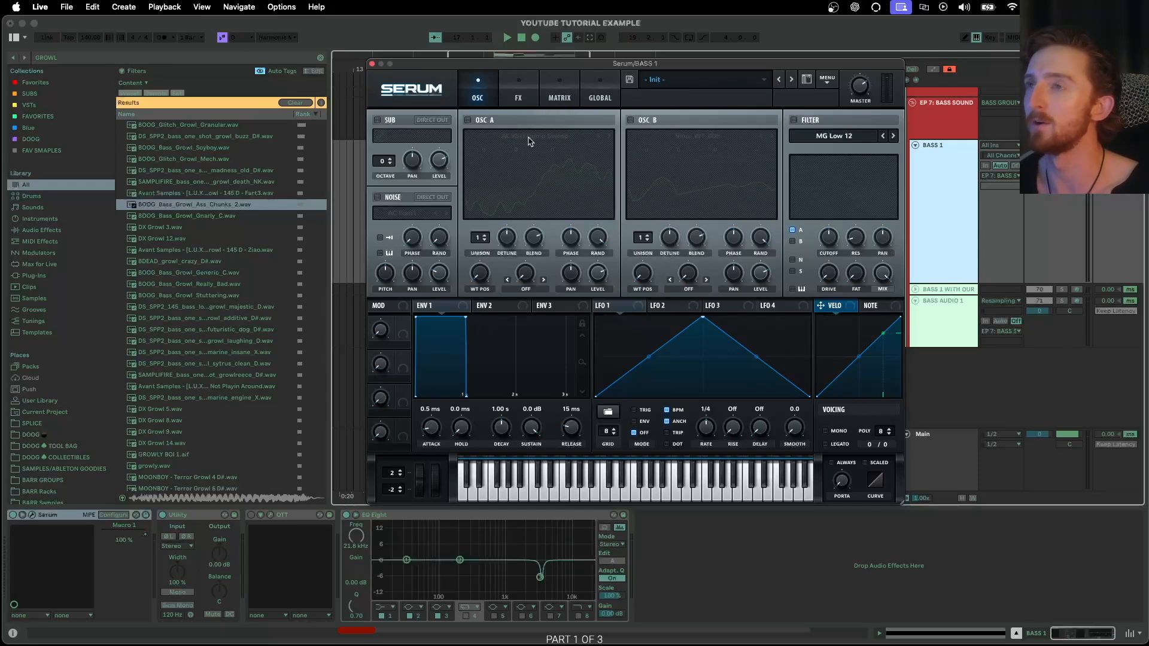
# - Audition oscillator A's ACVSTI Bump Sweep wavetable, set its position to 138, then disable oscillator A
pyautogui.click(468, 121)
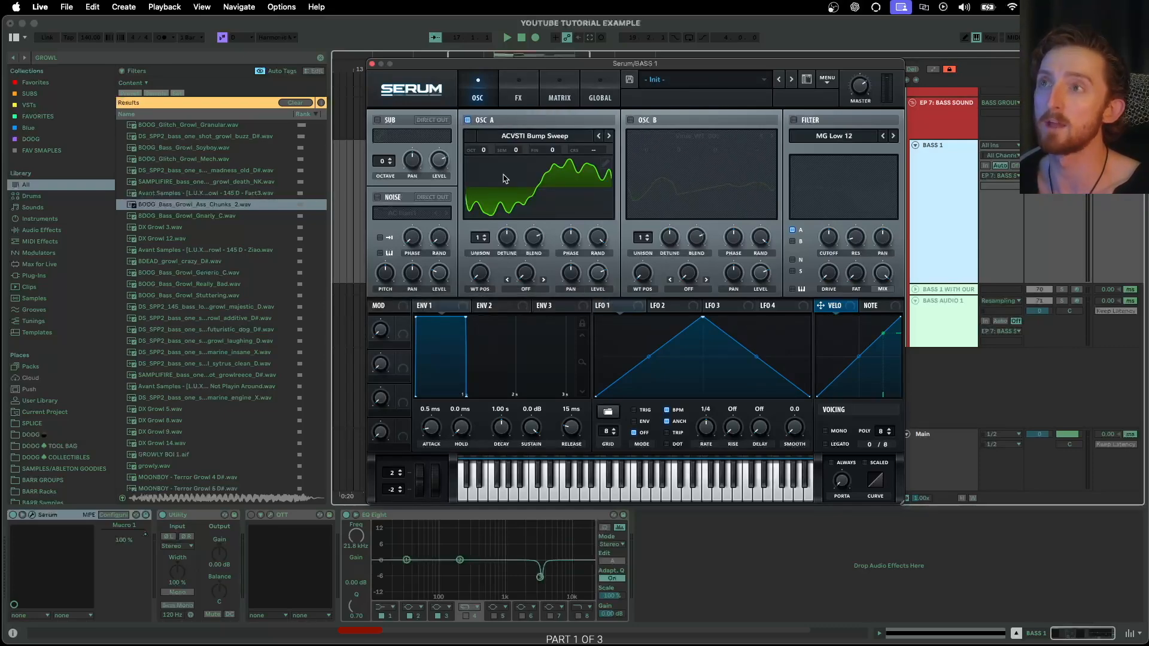
pyautogui.moveTo(482, 281)
pyautogui.mouseDown()
pyautogui.moveTo(524, 227)
pyautogui.moveTo(488, 285)
pyautogui.mouseUp()
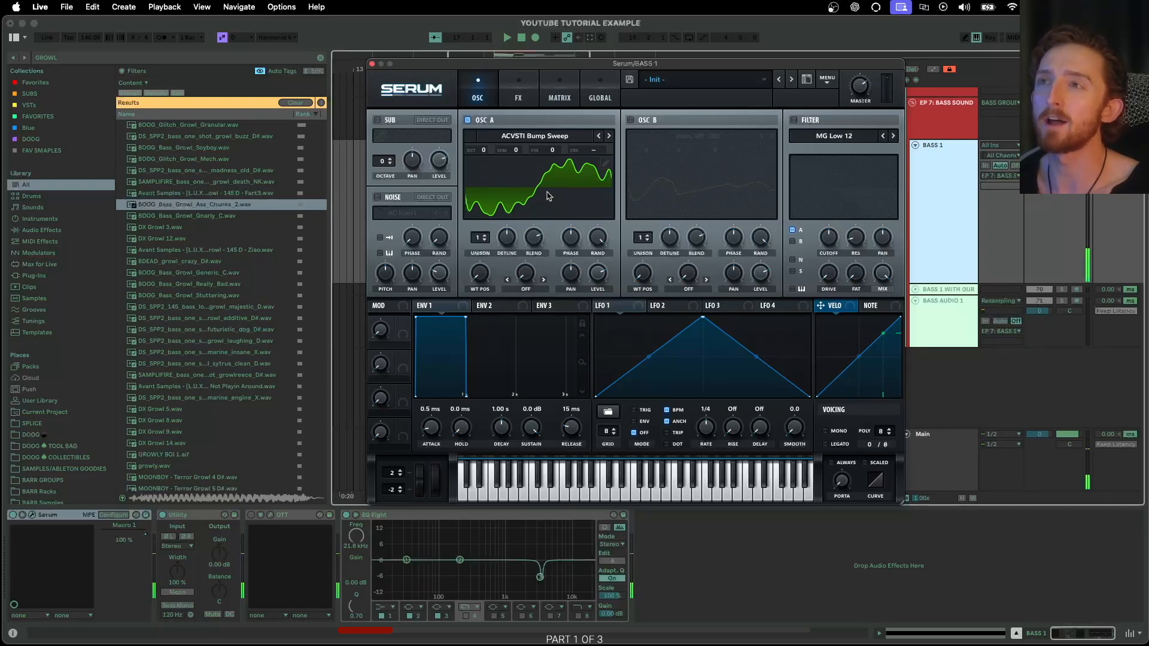
pyautogui.press('s')
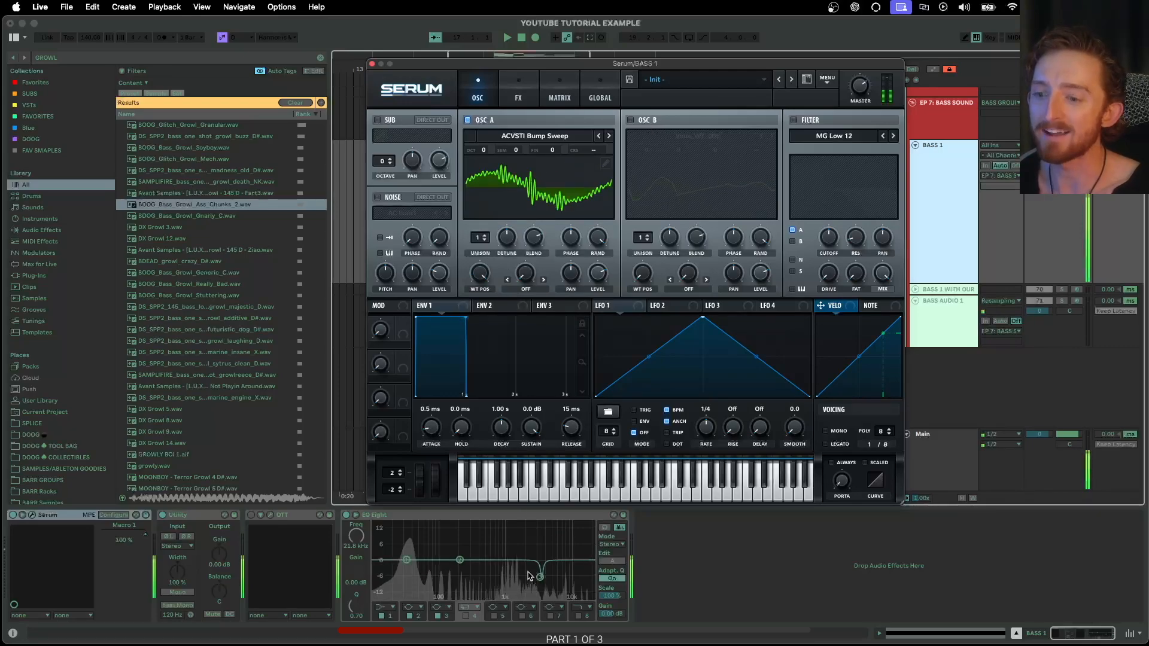
pyautogui.moveTo(480, 274); pyautogui.dragTo(473, 330)
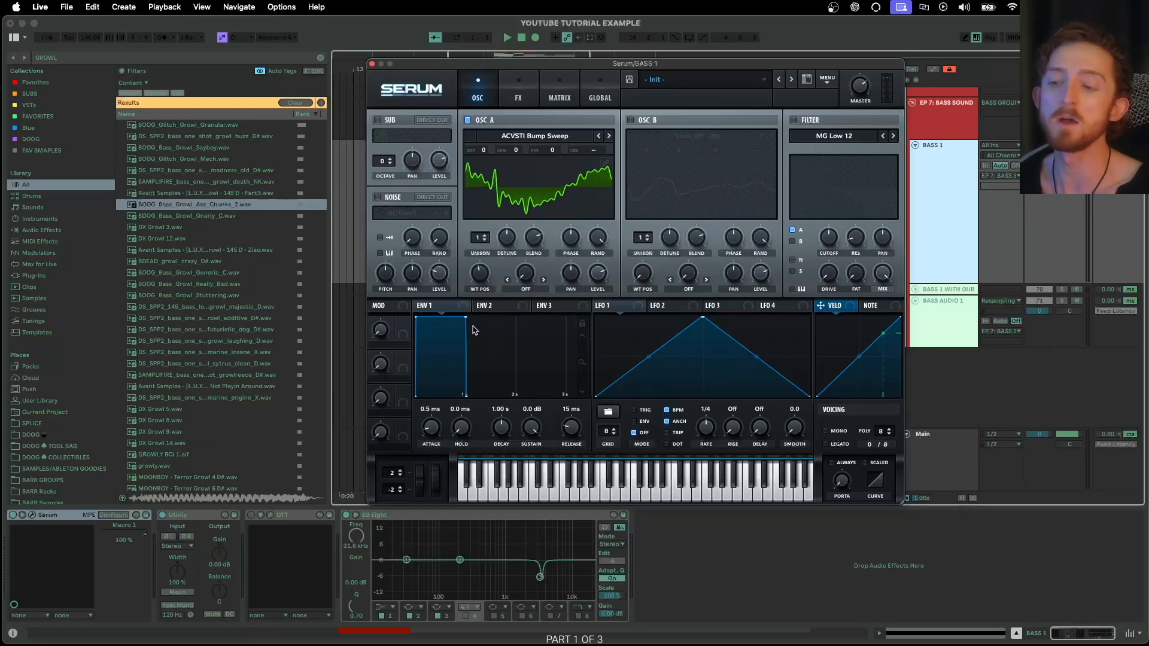
pyautogui.click(468, 120)
# - Sweep oscillator B's Virus_WT_005 wavetable position, disable B, and re-enable oscillator A
pyautogui.click(631, 120)
pyautogui.moveTo(642, 276); pyautogui.dragTo(691, 157)
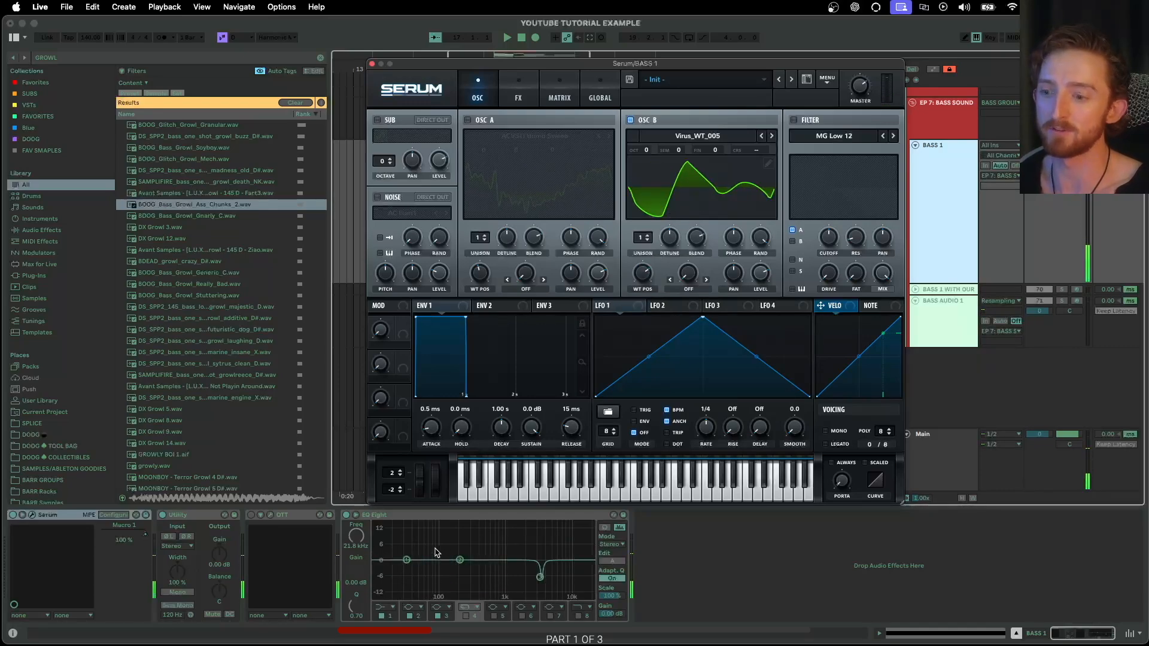
pyautogui.moveTo(643, 272); pyautogui.dragTo(619, 328)
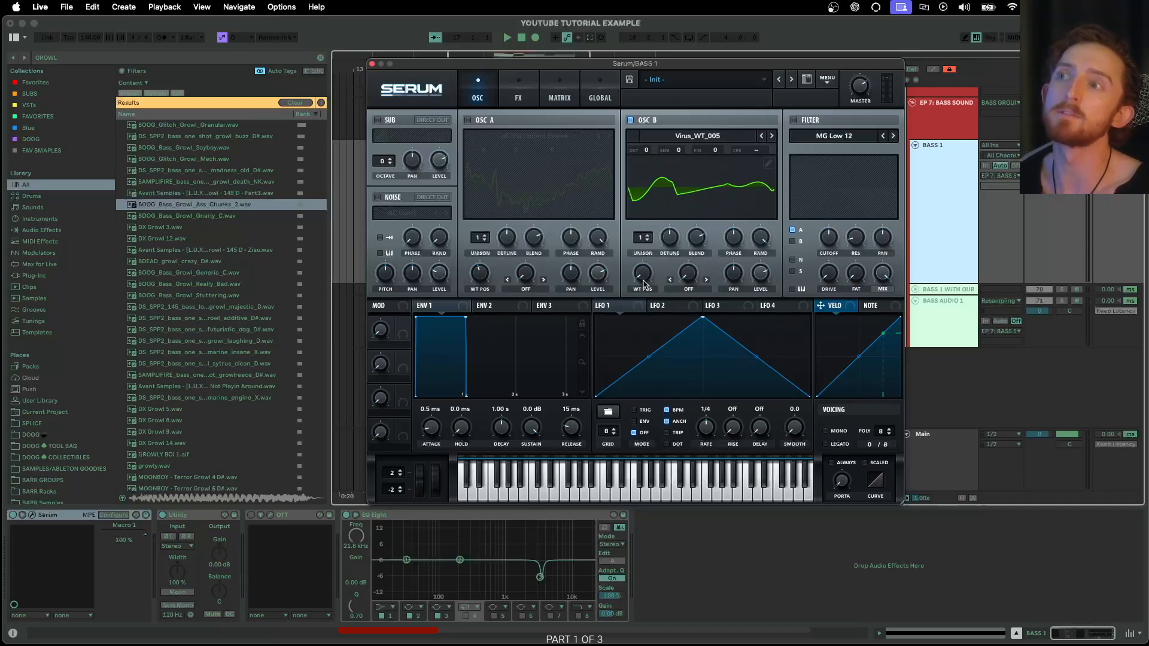
pyautogui.click(629, 120)
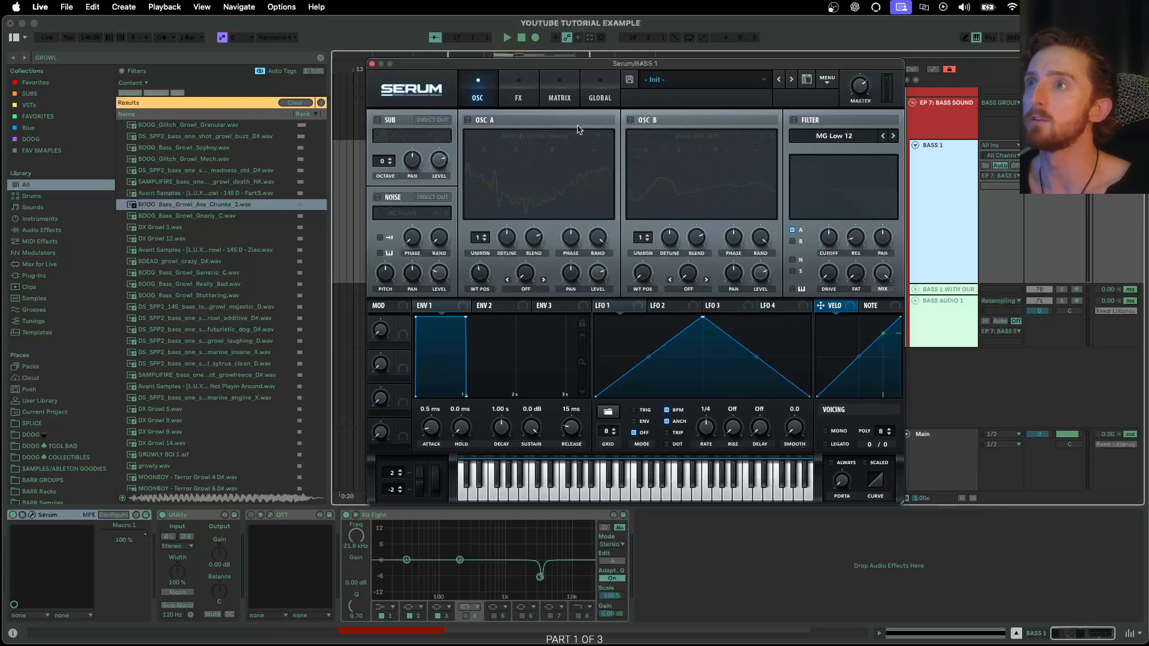
pyautogui.click(468, 120)
# - Load Analog > BSOD_Square into oscillator A and raise its wavetable position to 196
pyautogui.click(529, 137)
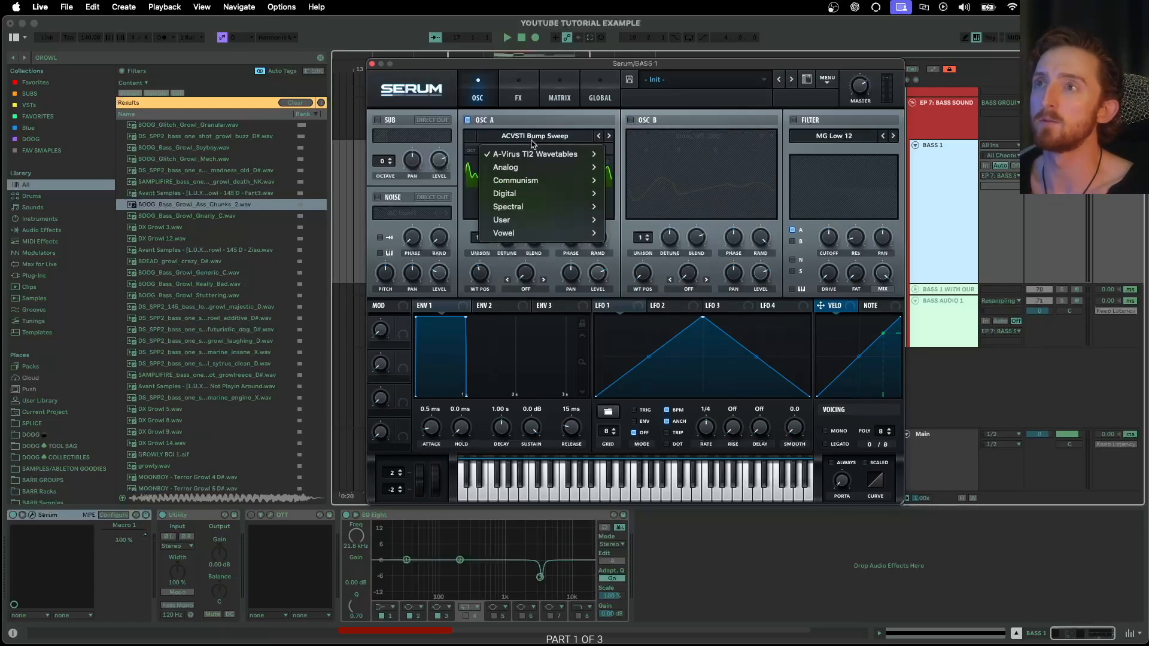
pyautogui.moveTo(527, 181)
pyautogui.moveTo(674, 285)
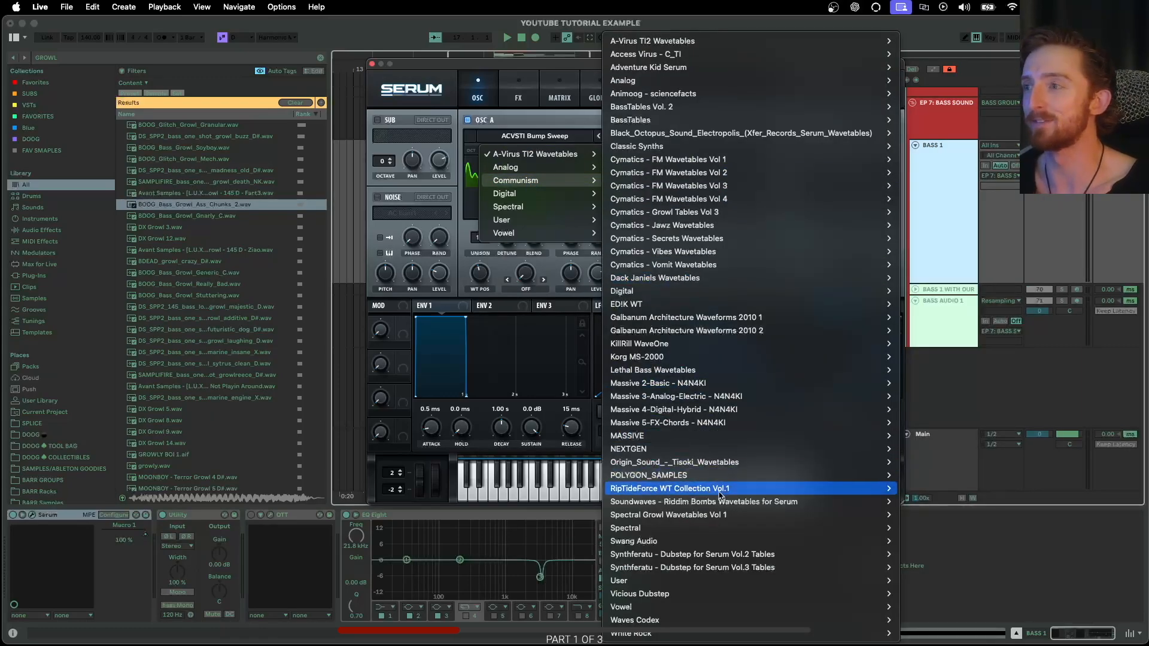
pyautogui.moveTo(716, 551)
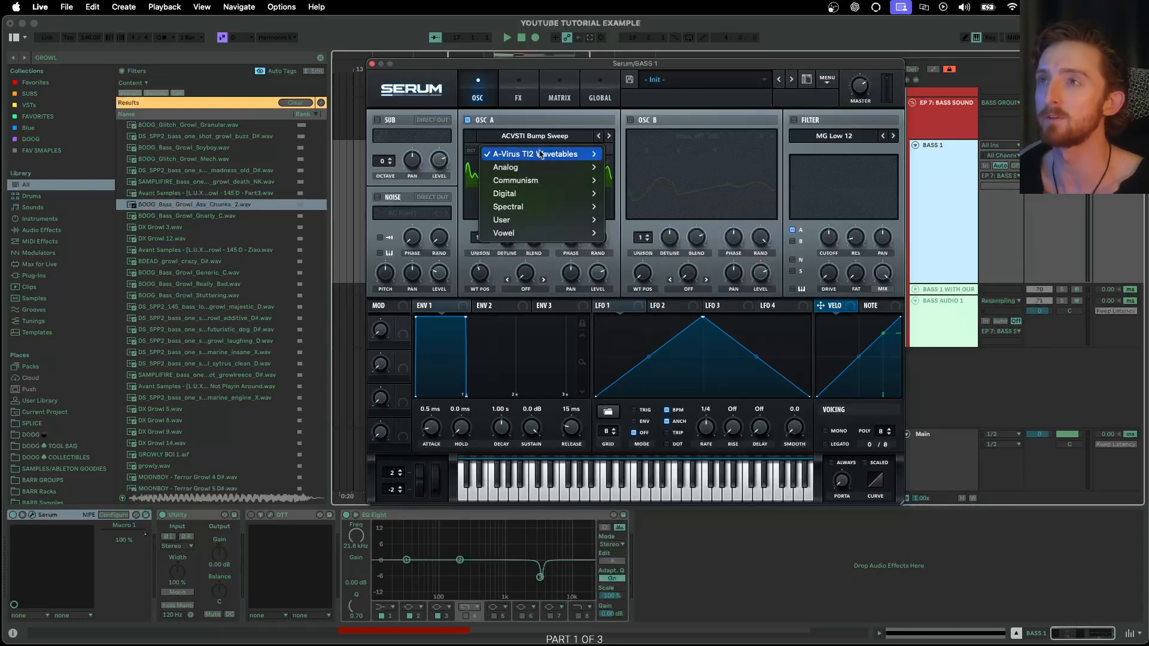
pyautogui.moveTo(532, 158)
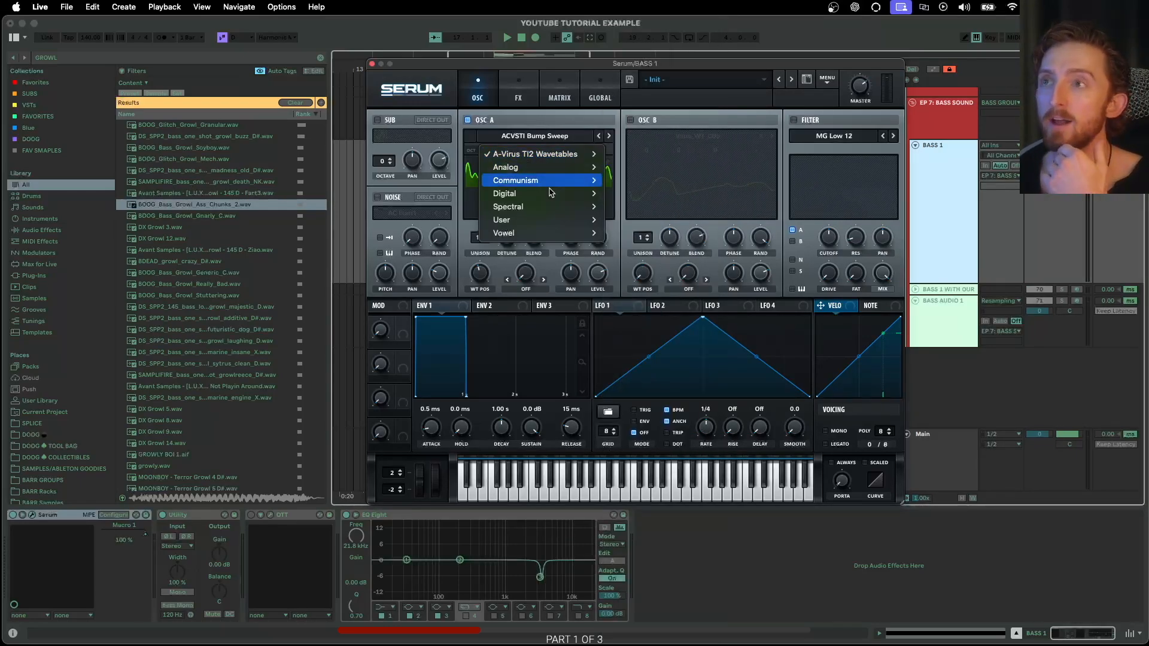
pyautogui.moveTo(548, 197)
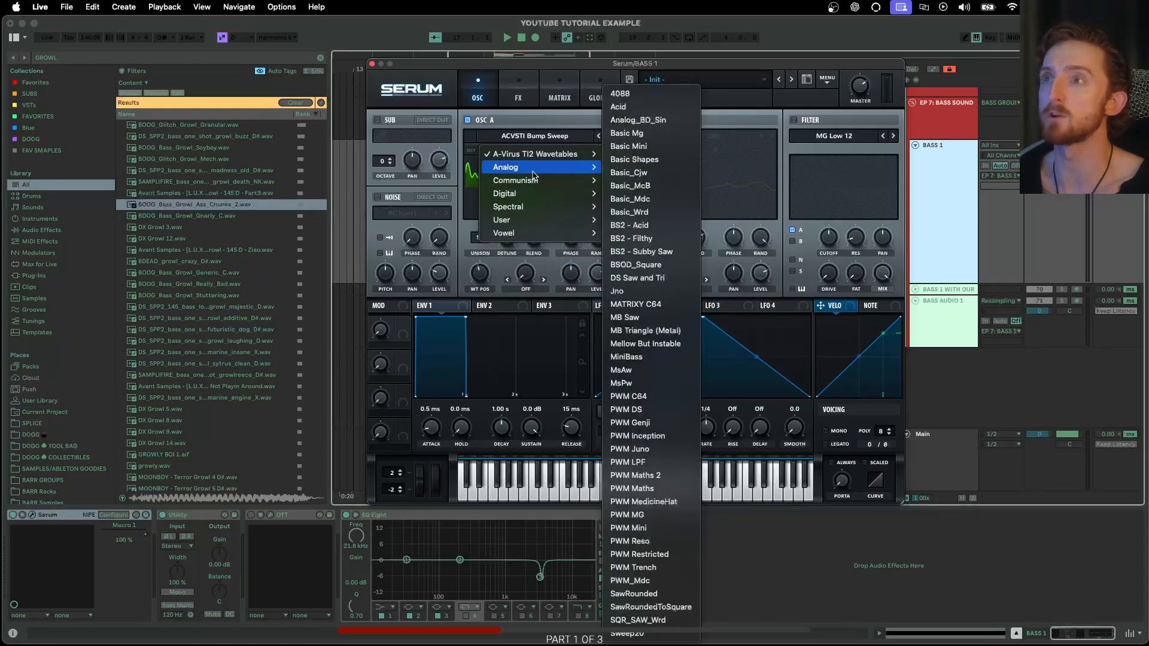
pyautogui.click(644, 271)
pyautogui.moveTo(483, 277)
pyautogui.mouseDown()
pyautogui.moveTo(502, 249)
pyautogui.moveTo(476, 308)
pyautogui.moveTo(491, 272)
pyautogui.mouseUp()
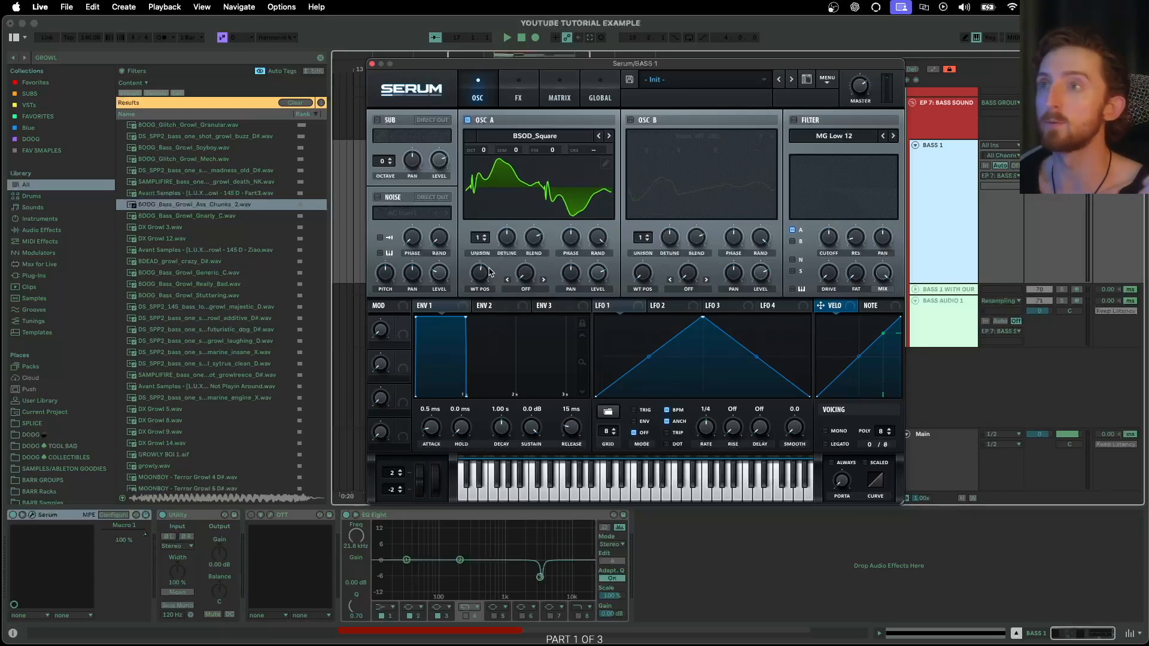
# - Replace it with Analog > Basic Shapes and set the wavetable position to 2
pyautogui.click(530, 137)
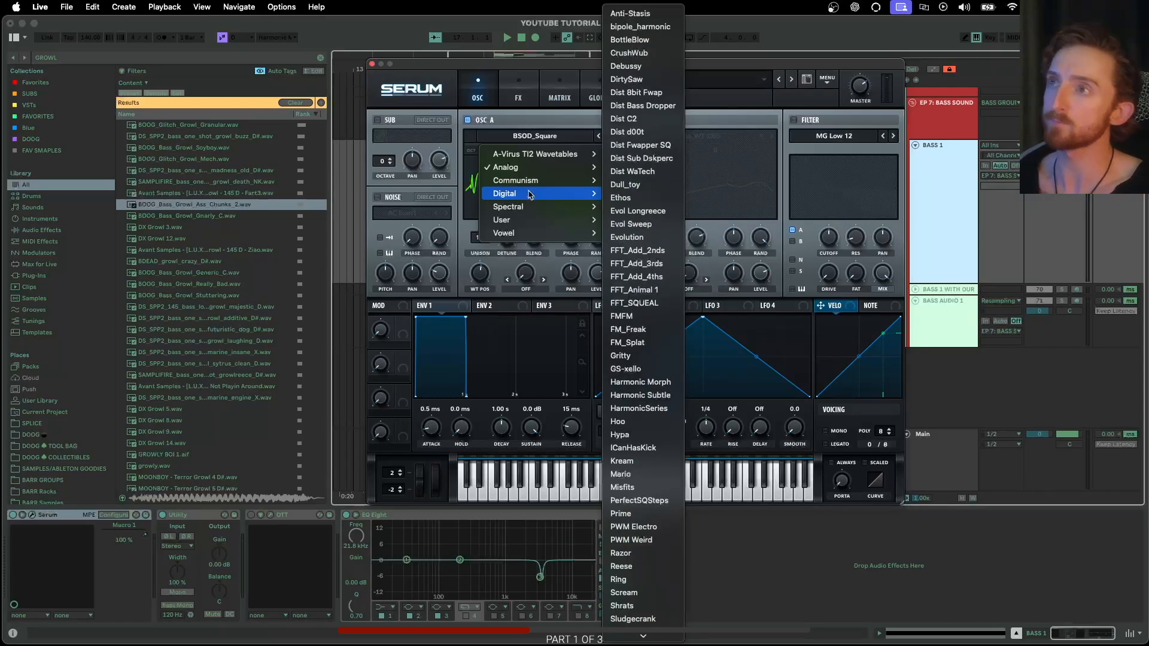
pyautogui.moveTo(532, 169)
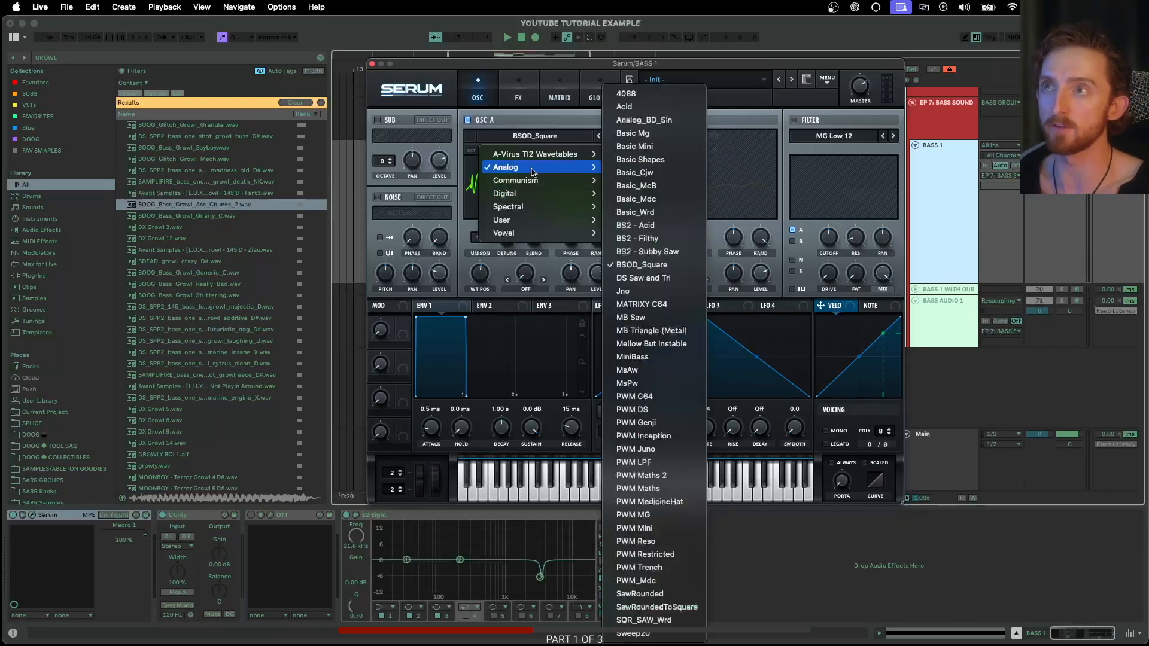
pyautogui.click(639, 162)
pyautogui.moveTo(480, 274); pyautogui.dragTo(480, 280)
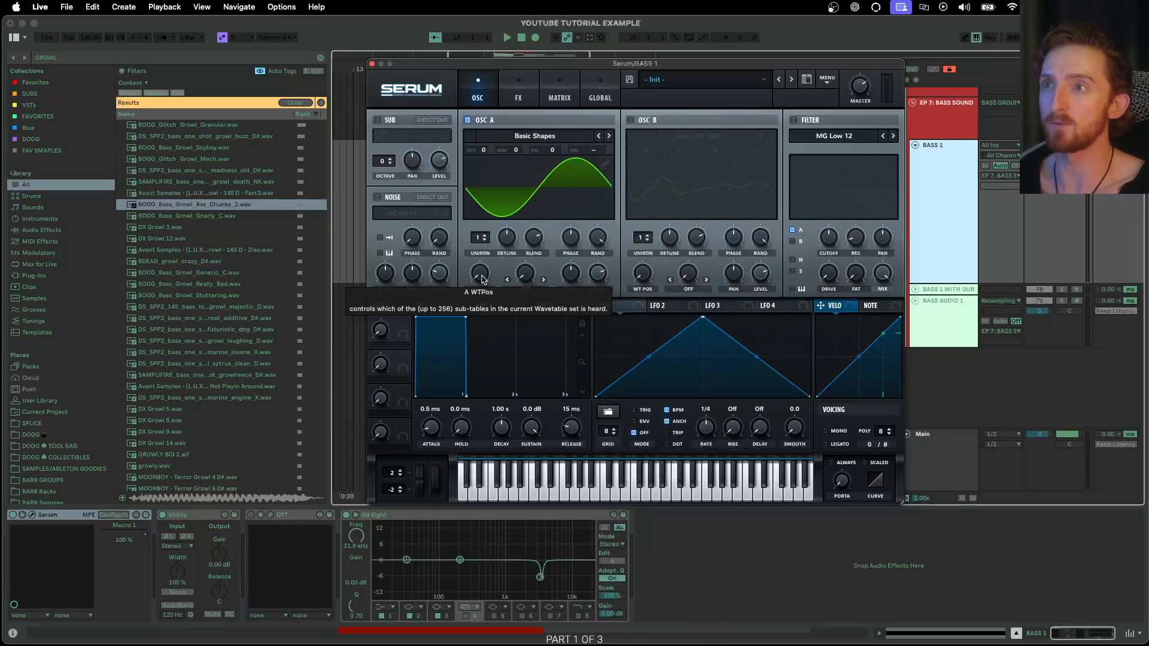
pyautogui.moveTo(483, 279)
pyautogui.mouseDown()
pyautogui.moveTo(527, 192)
pyautogui.moveTo(498, 288)
pyautogui.mouseUp()
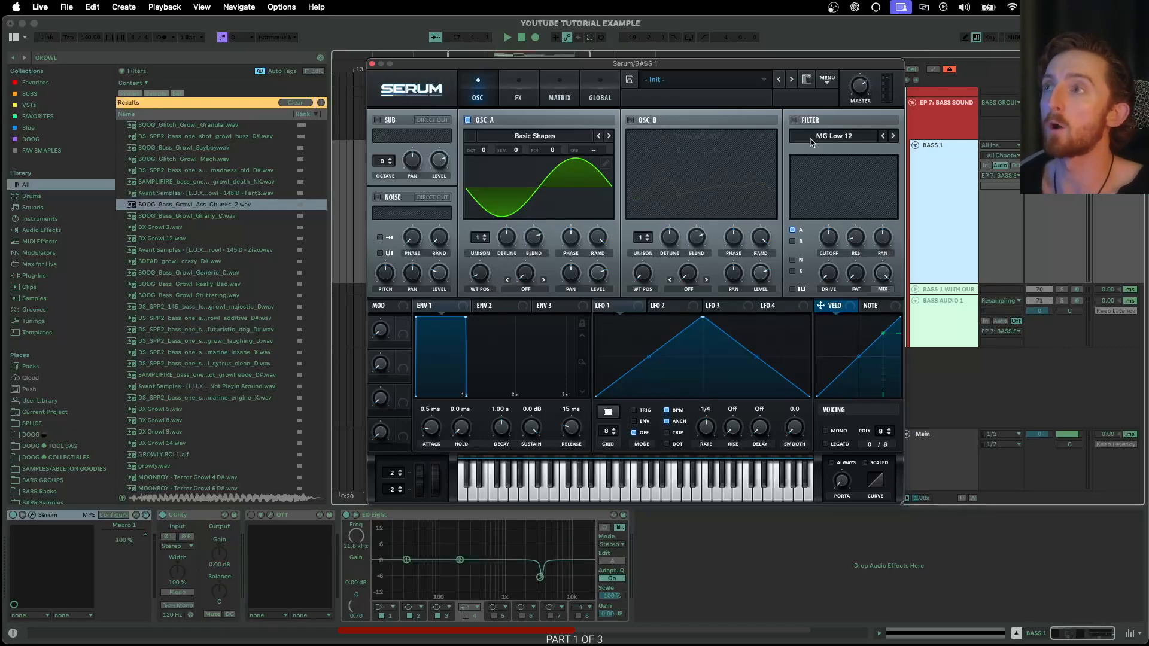
# - Toggle the filter on and off and glance at the FX page, leaving the filter off
pyautogui.click(795, 121)
pyautogui.click(795, 120)
pyautogui.click(794, 121)
pyautogui.click(513, 96)
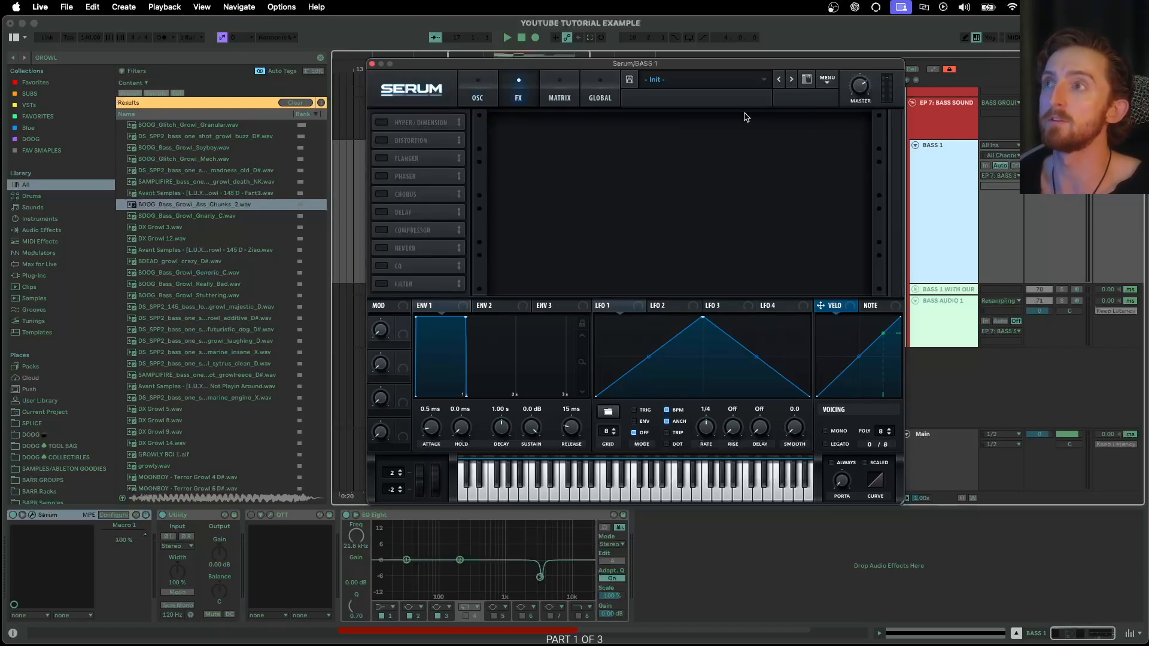
pyautogui.click(496, 93)
pyautogui.click(794, 121)
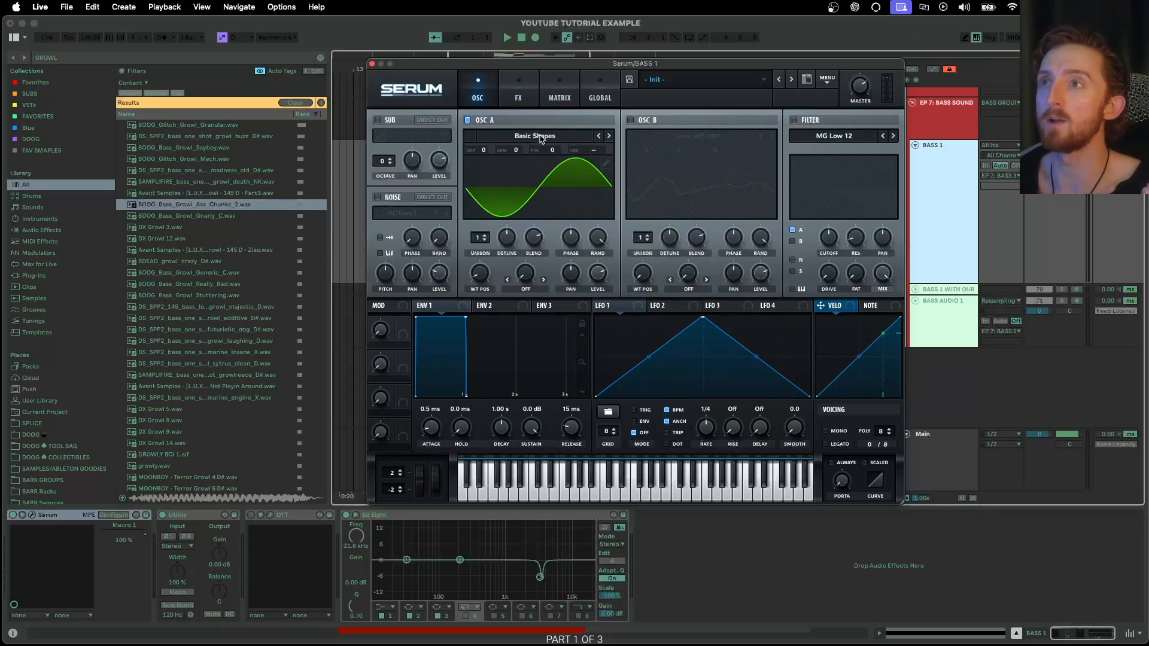
# - Load ACVSTI Blinder into oscillator A at wavetable position 68
pyautogui.click(540, 138)
pyautogui.click(510, 240)
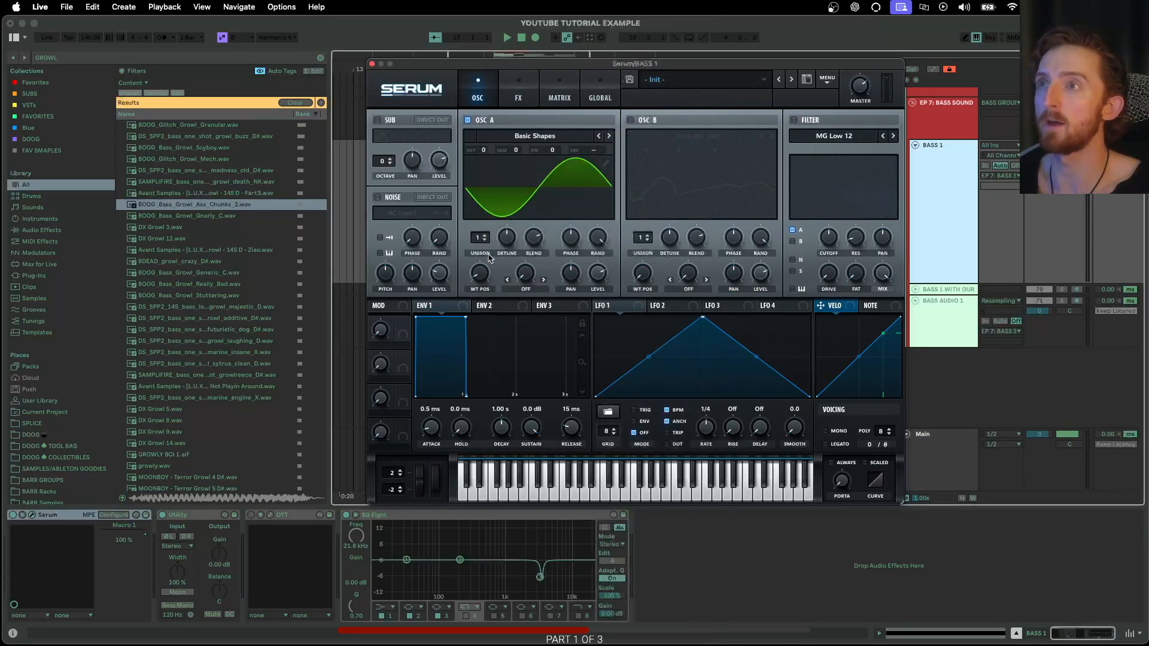
pyautogui.moveTo(478, 275); pyautogui.dragTo(520, 237)
# - Set the filter type to Flanges > Cmb - and switch the filter back off
pyautogui.click(795, 120)
pyautogui.click(834, 136)
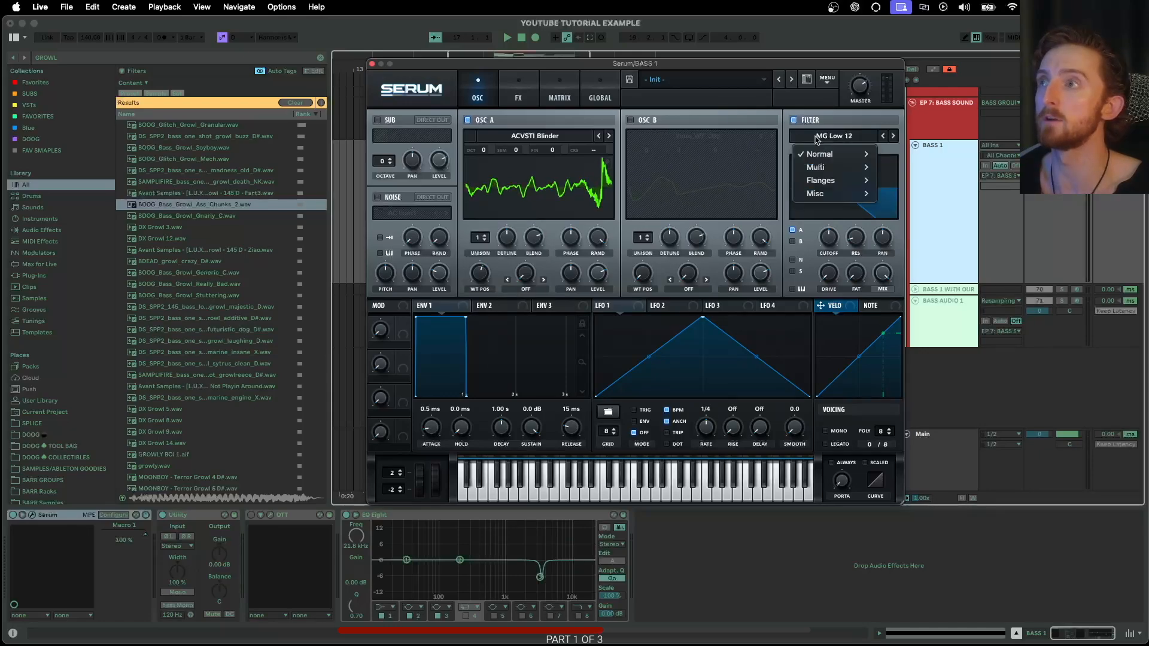
pyautogui.moveTo(821, 180)
pyautogui.click(896, 195)
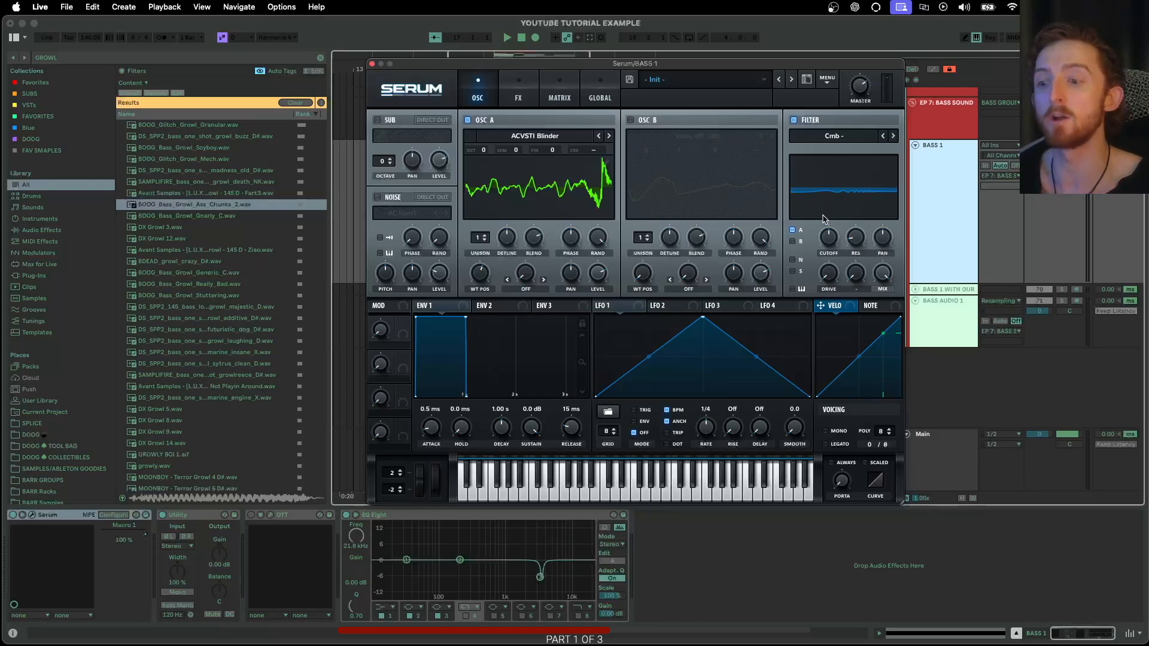
pyautogui.click(795, 121)
# - Reload the Basic Shapes wavetable into oscillator A
pyautogui.click(535, 136)
pyautogui.moveTo(506, 167)
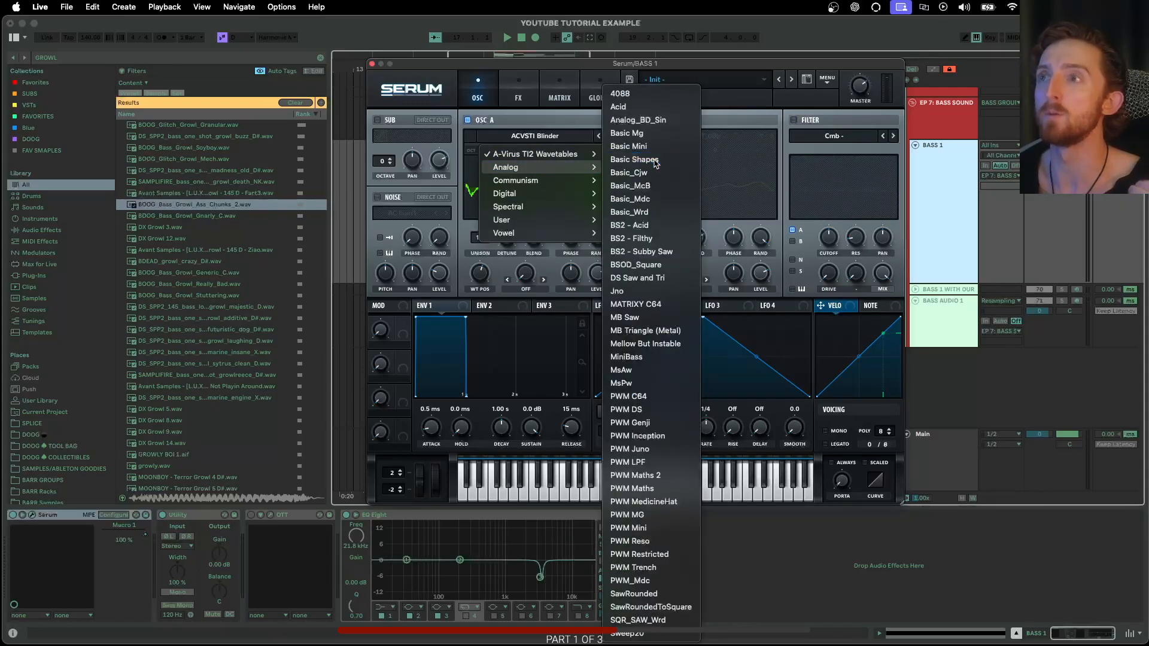
pyautogui.click(634, 159)
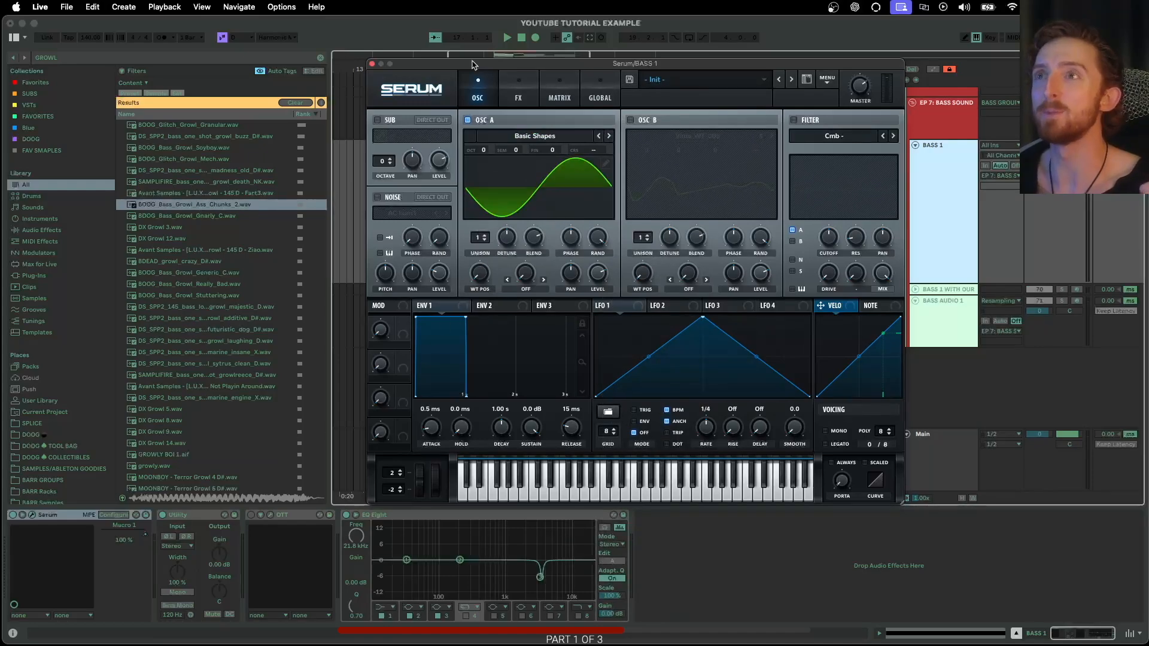
# - Preview growl samples, load BOOG_Bass_Growl_Generic_C.wav into oscillator A, and open its Table Edit
pyautogui.moveTo(467, 63); pyautogui.dragTo(451, 66)
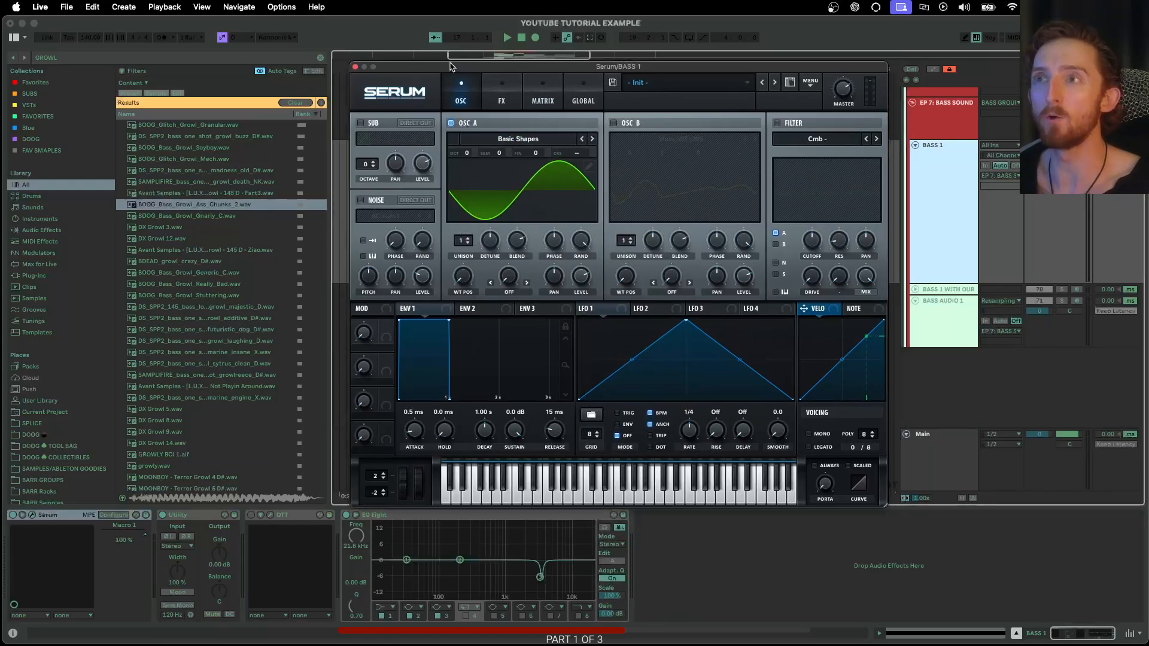
pyautogui.click(179, 216)
pyautogui.click(183, 263)
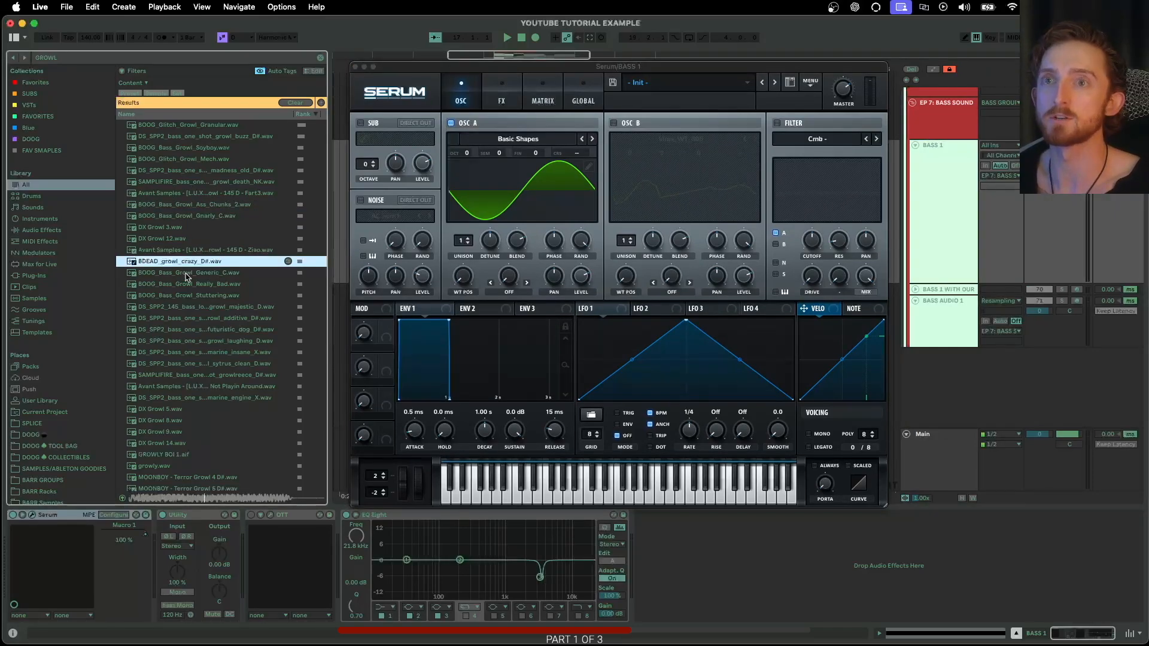
pyautogui.click(180, 273)
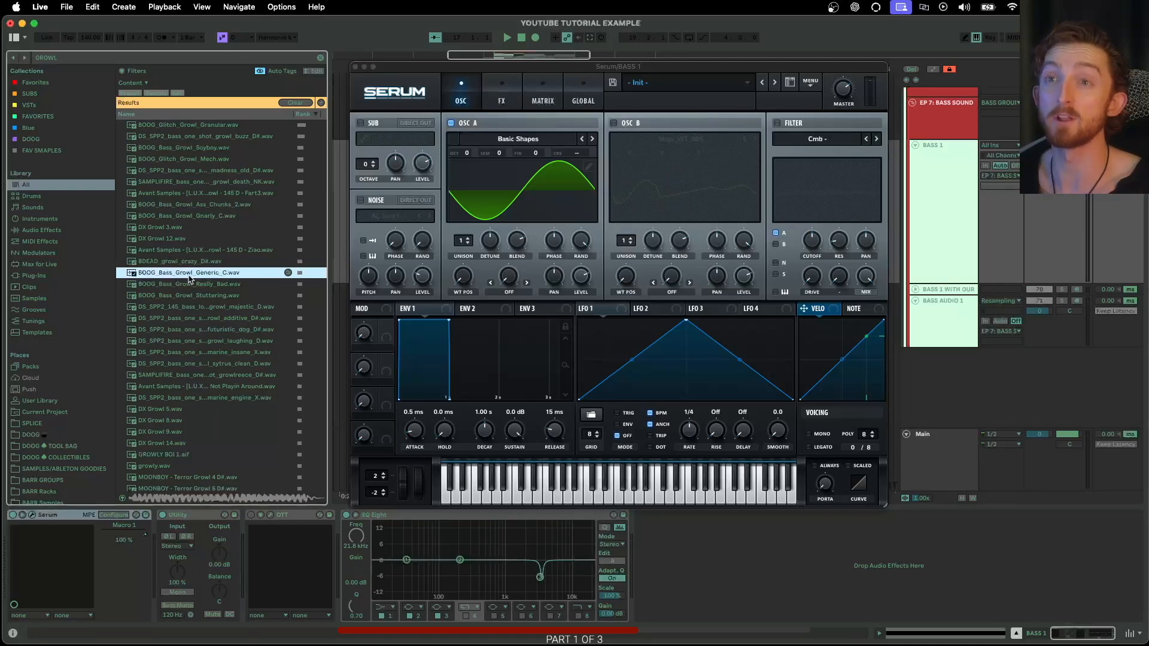
pyautogui.moveTo(202, 277); pyautogui.dragTo(578, 220)
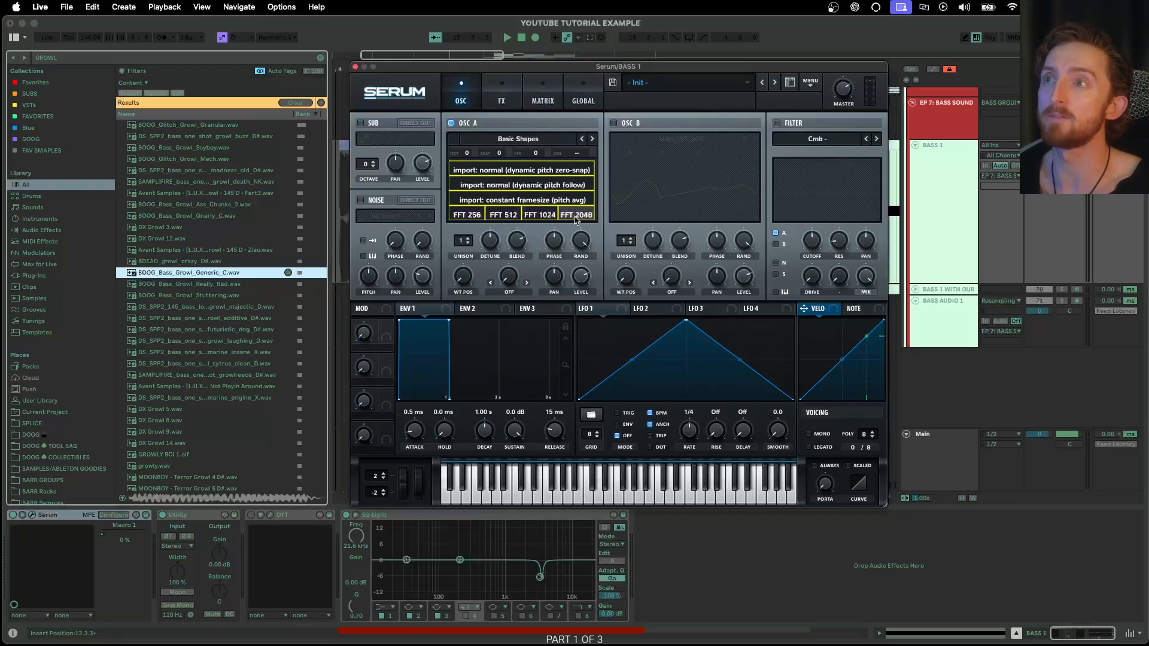
pyautogui.moveTo(467, 281); pyautogui.dragTo(486, 270)
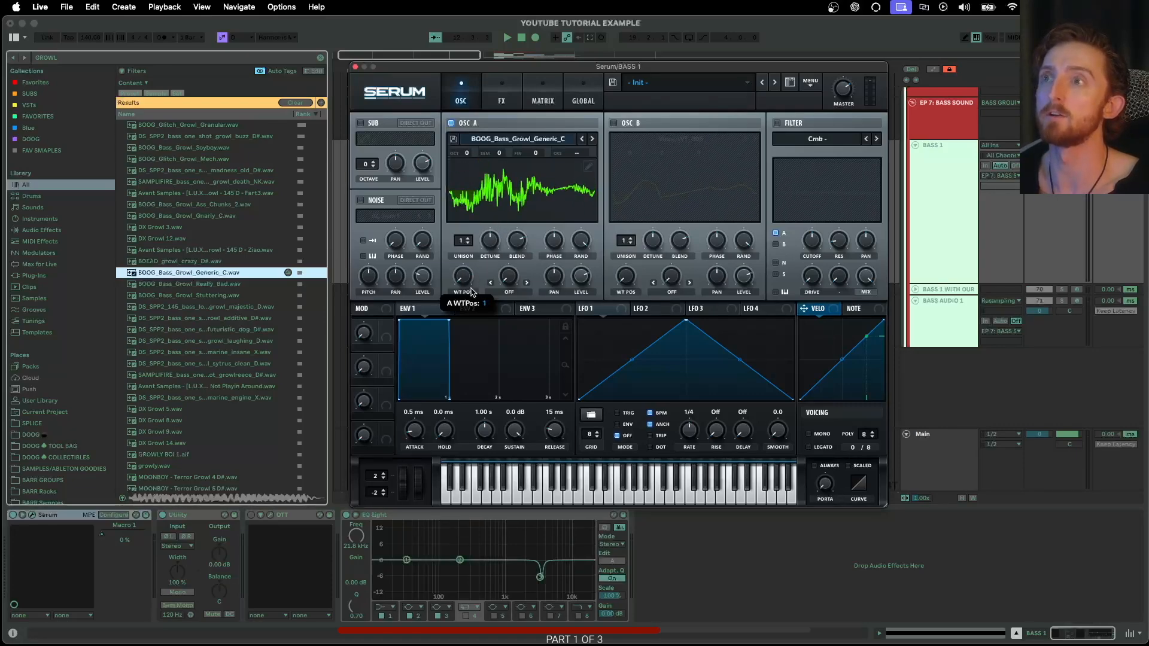
pyautogui.click(589, 167)
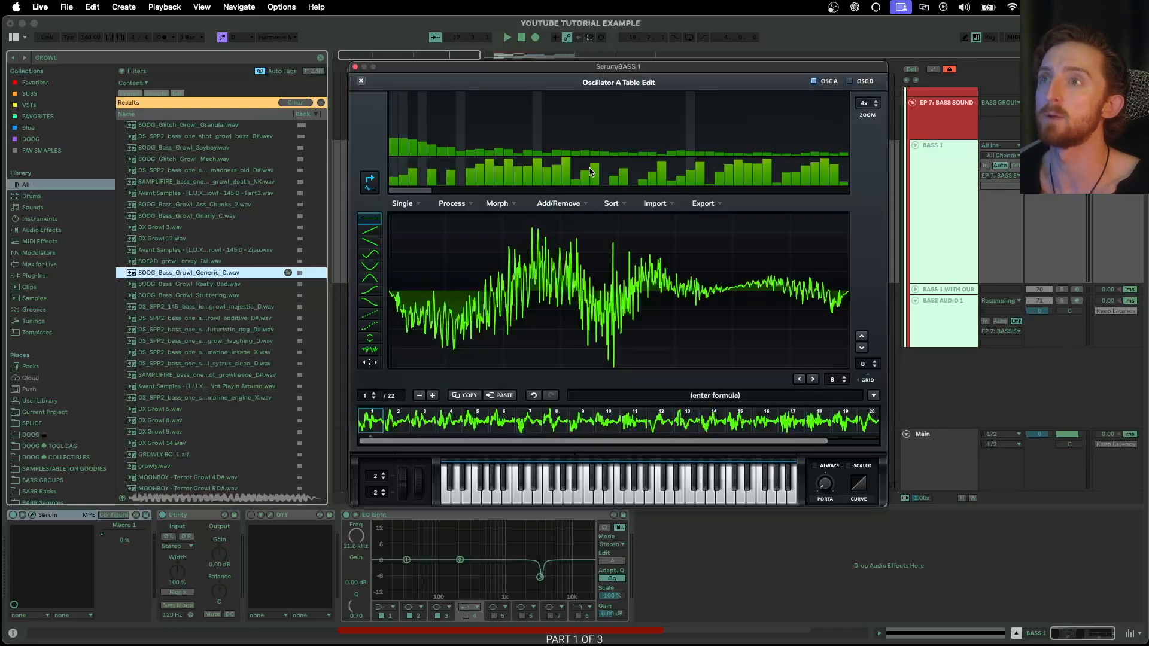
# - Apply Morph - Crossfade to the growl wavetable, close Table Edit, and sweep WT POS
pyautogui.click(498, 204)
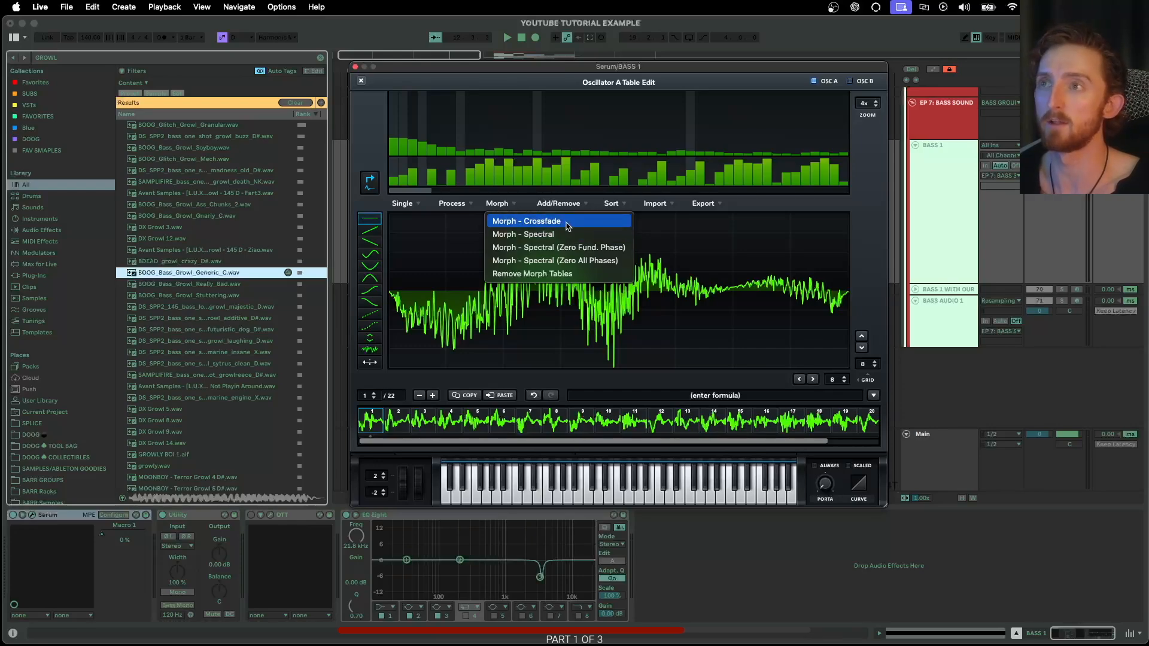
pyautogui.click(566, 225)
pyautogui.click(361, 80)
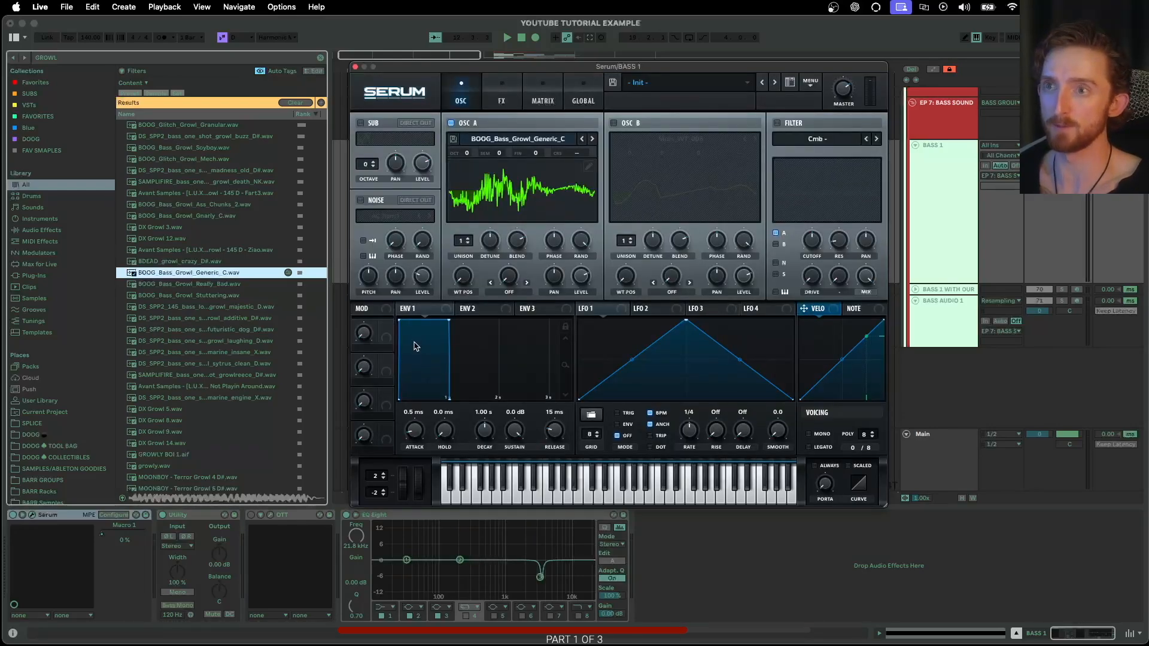
pyautogui.moveTo(462, 279)
pyautogui.mouseDown()
pyautogui.moveTo(472, 267)
pyautogui.moveTo(473, 279)
pyautogui.mouseUp()
# - Apply Remove Fundamental (HPF) and Normalize Each (Gained Separately) to oscillator A's growl wavetable
pyautogui.click(589, 167)
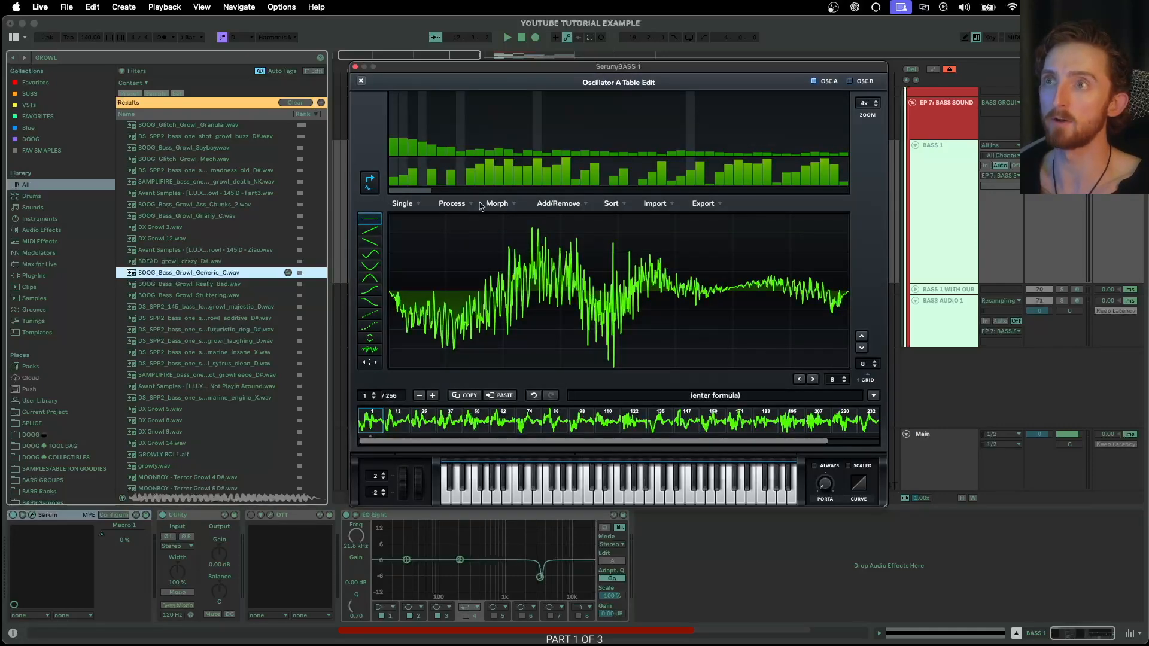
pyautogui.click(460, 204)
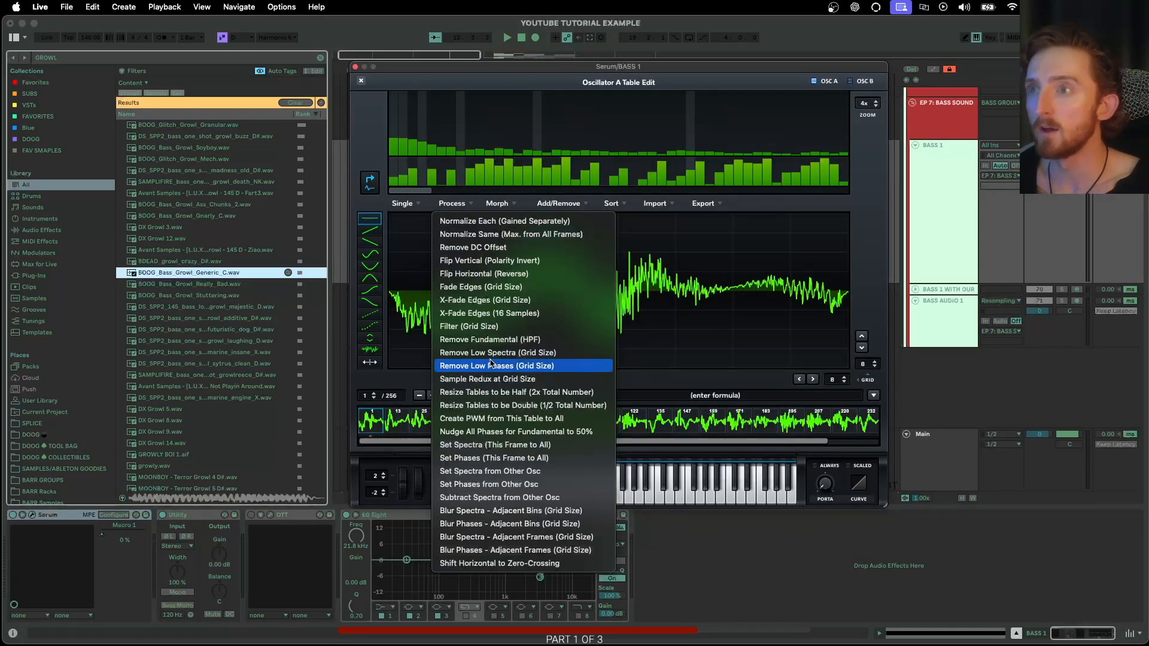
pyautogui.click(506, 342)
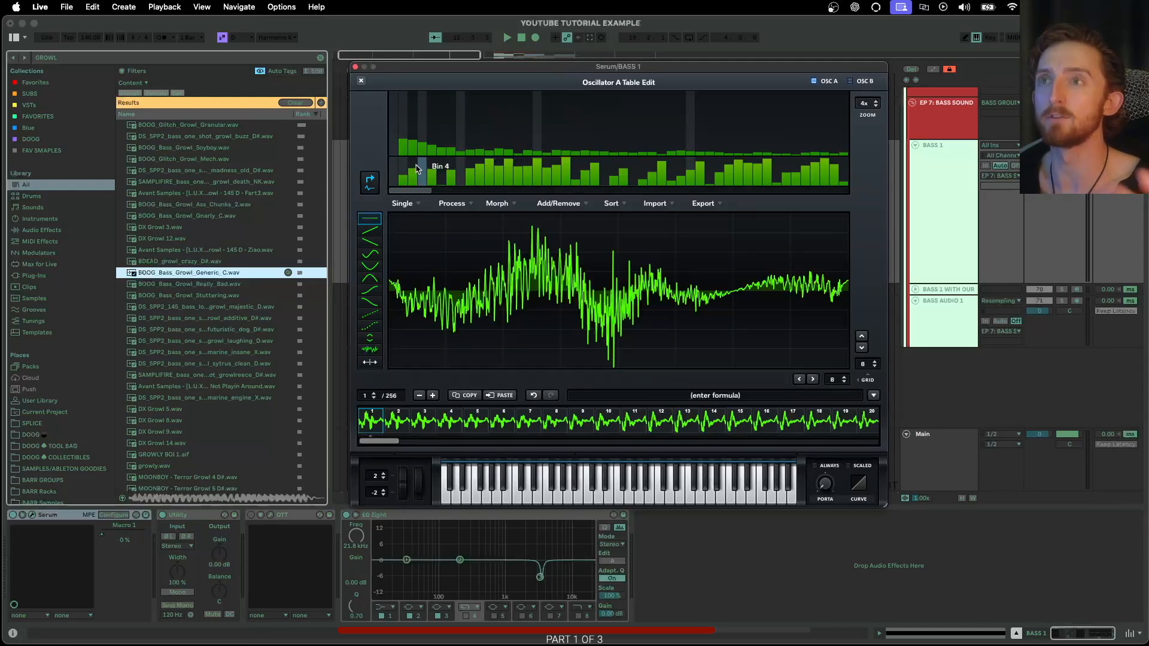
pyautogui.click(452, 204)
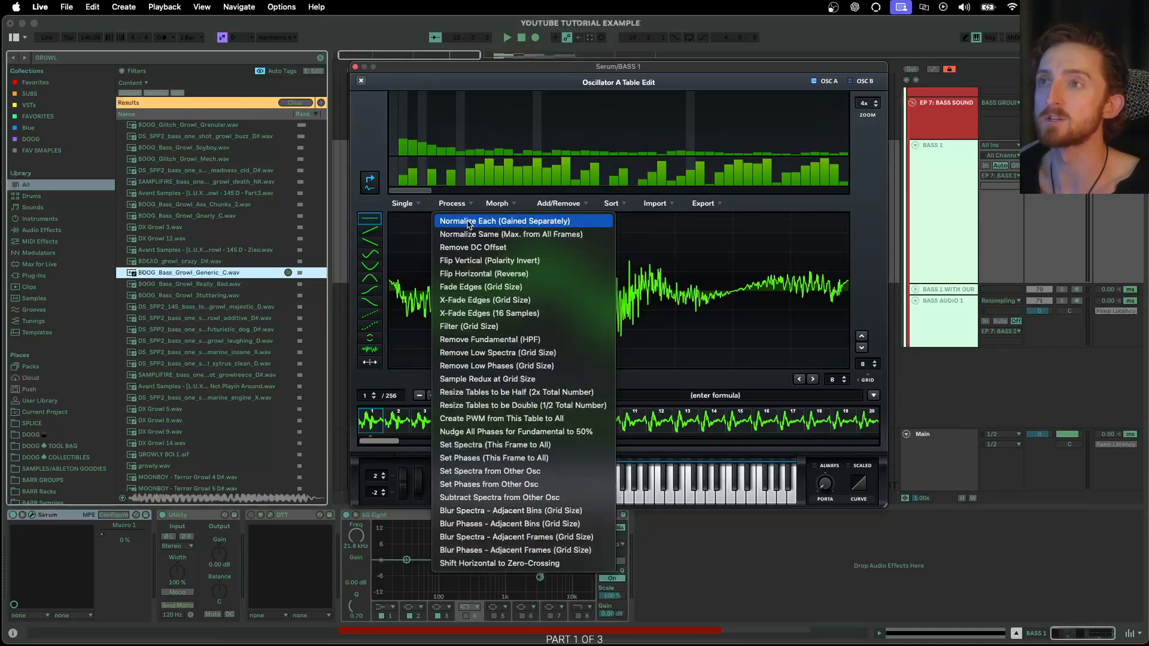
pyautogui.click(469, 223)
pyautogui.click(457, 206)
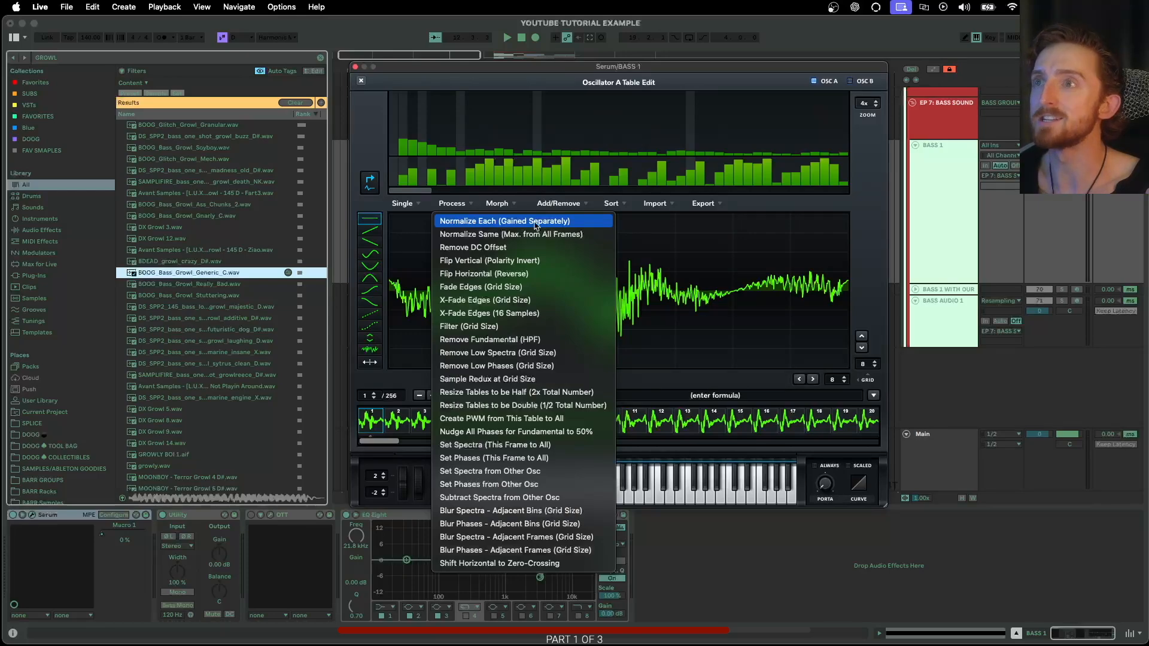
pyautogui.click(470, 204)
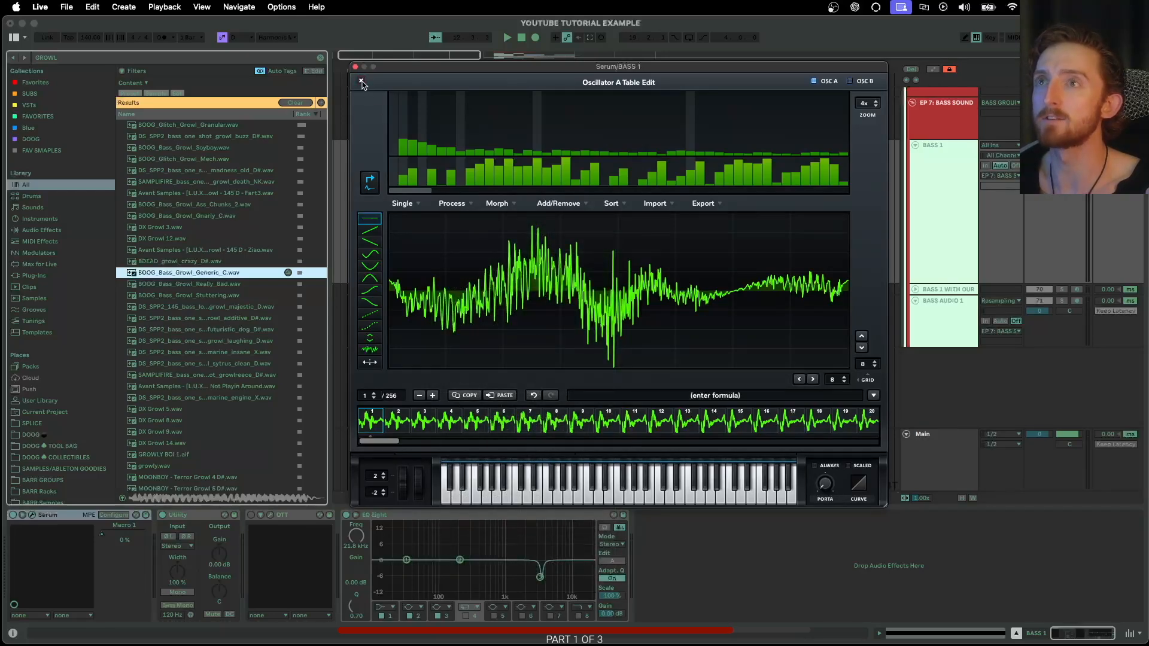
pyautogui.click(362, 82)
# - Sweep oscillator A's wavetable position, settling at 52, then enable oscillator B
pyautogui.moveTo(463, 278)
pyautogui.mouseDown()
pyautogui.moveTo(492, 213)
pyautogui.moveTo(467, 291)
pyautogui.mouseUp()
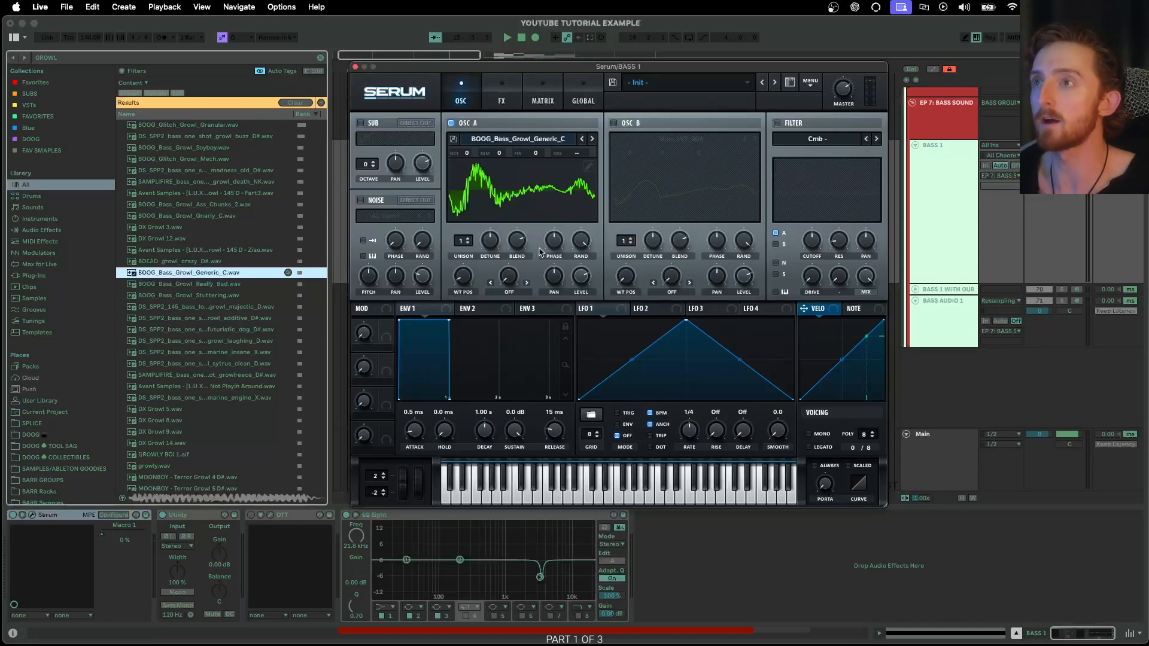
pyautogui.moveTo(464, 276)
pyautogui.mouseDown()
pyautogui.moveTo(475, 256)
pyautogui.moveTo(466, 284)
pyautogui.mouseUp()
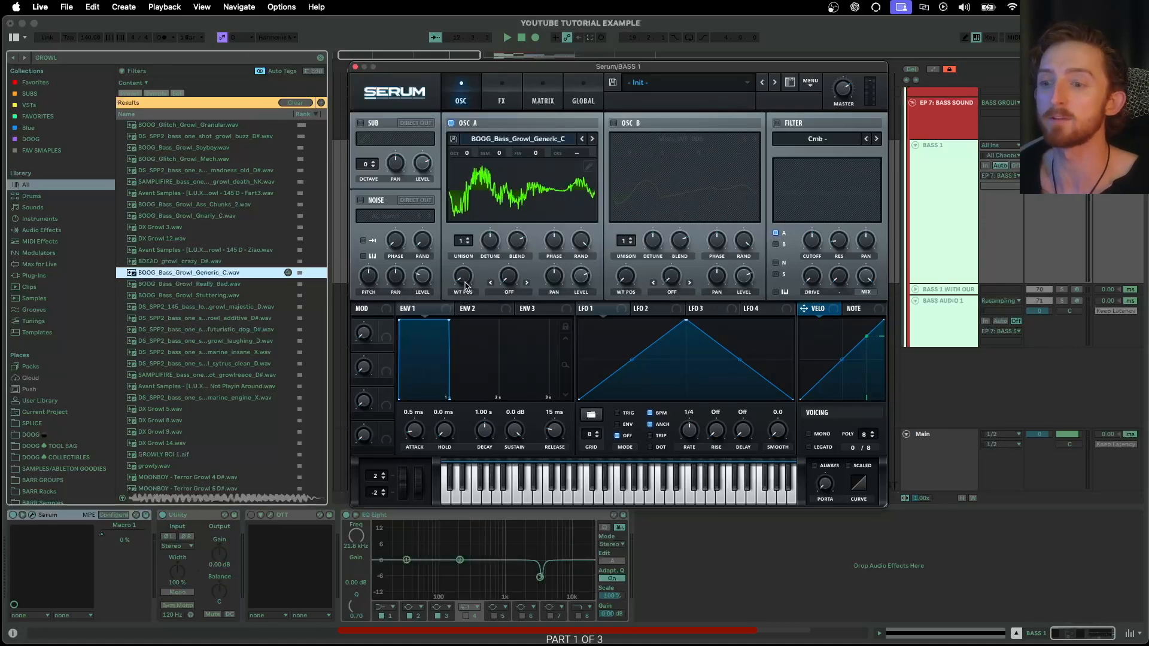
pyautogui.moveTo(466, 285); pyautogui.dragTo(466, 280)
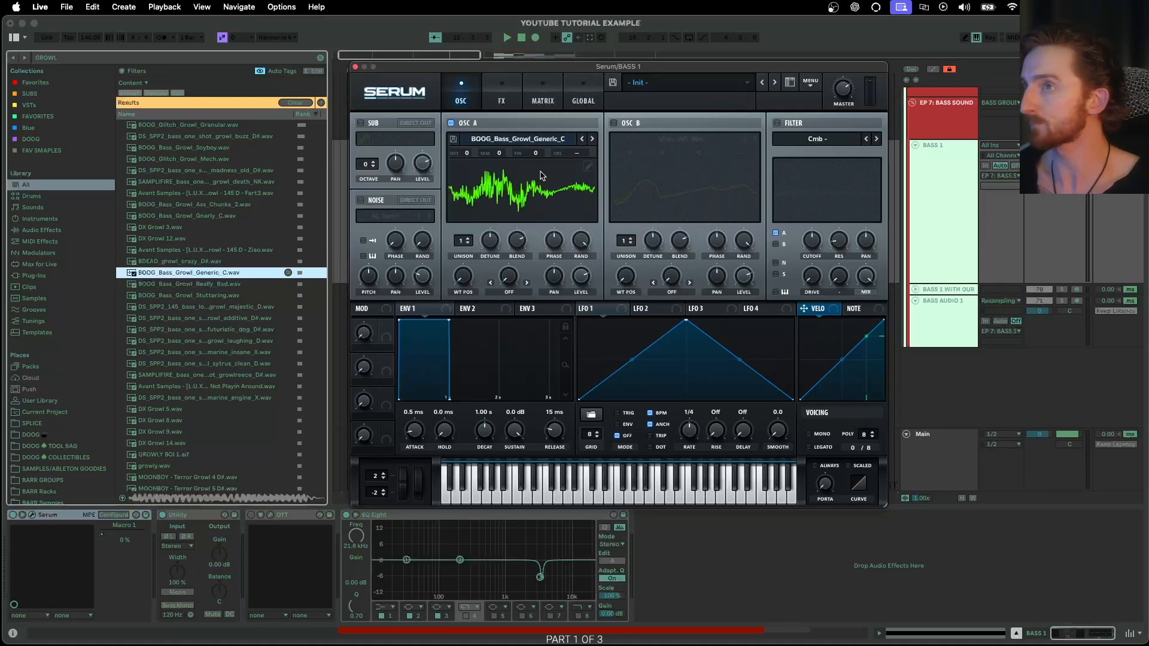
pyautogui.moveTo(463, 281)
pyautogui.mouseDown()
pyautogui.moveTo(477, 252)
pyautogui.moveTo(477, 288)
pyautogui.mouseUp()
pyautogui.click(612, 124)
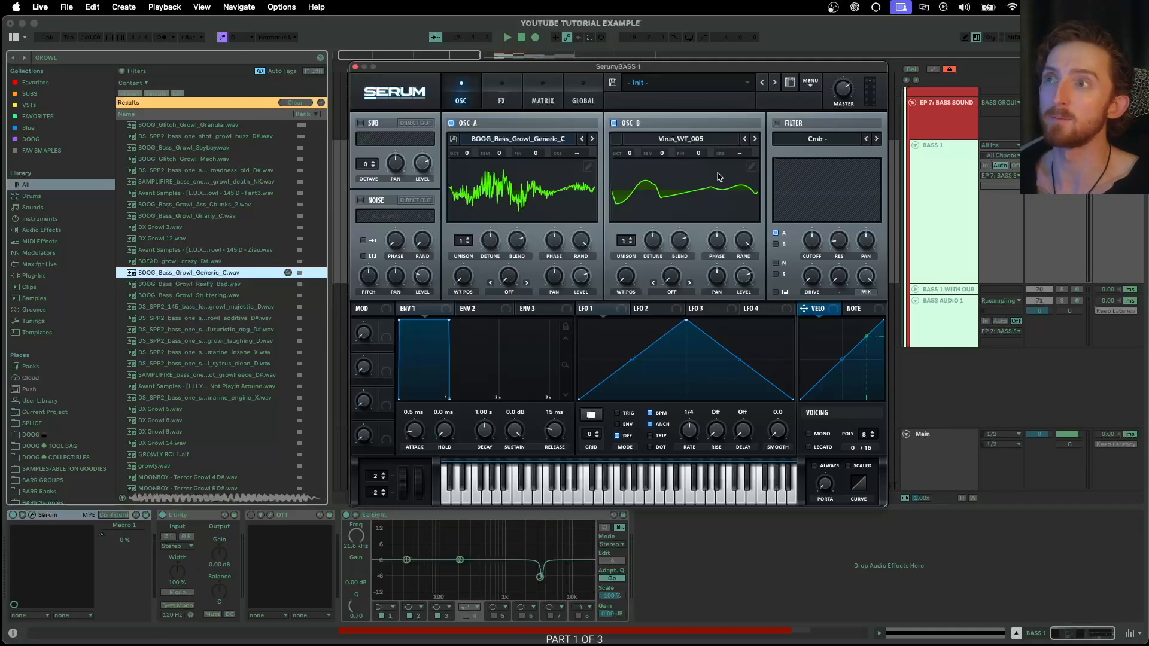
# - Crossfade-morph oscillator B's wavetable to 256 frames, normalize each frame, and sweep position to 101
pyautogui.click(751, 167)
pyautogui.click(500, 204)
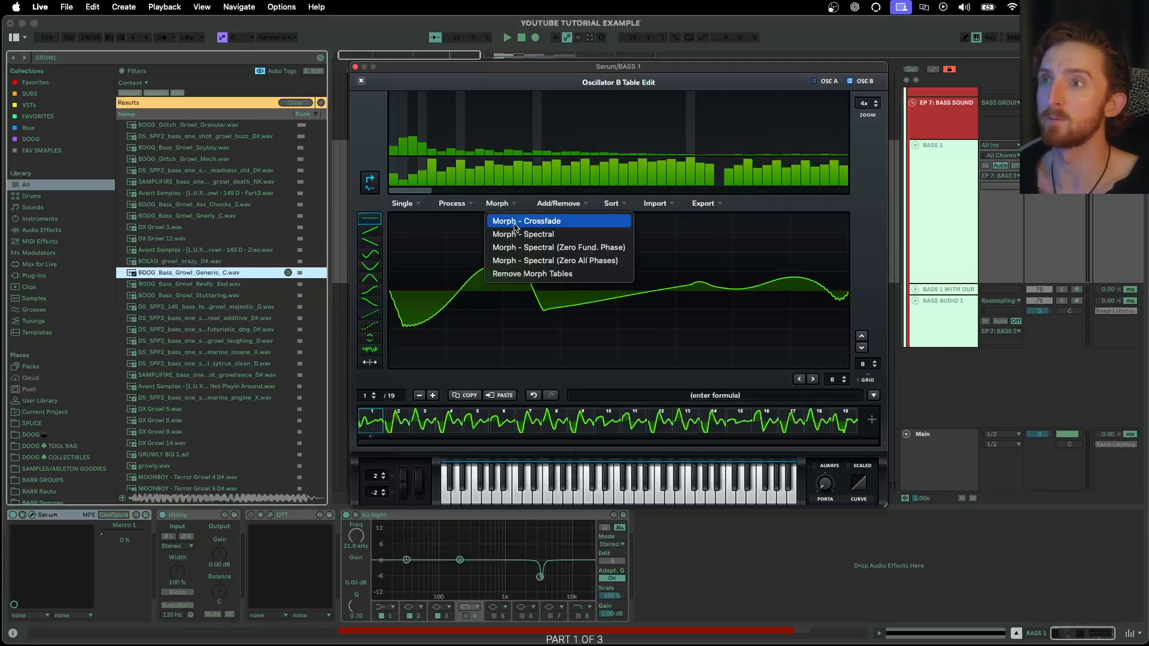
pyautogui.click(514, 222)
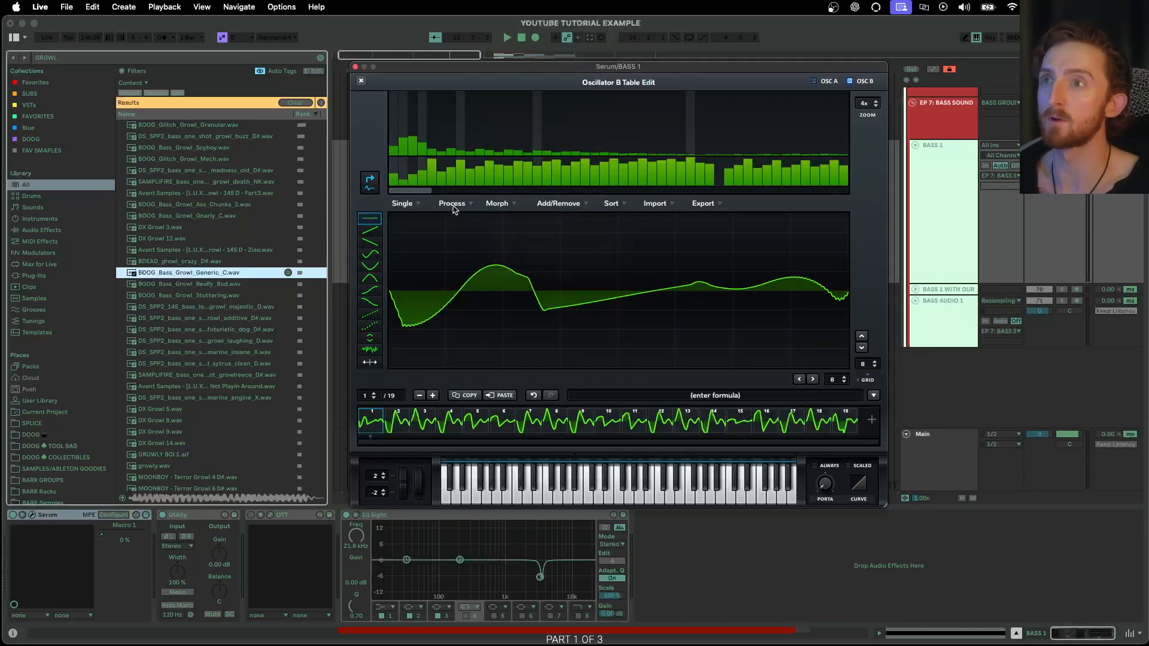
pyautogui.click(453, 204)
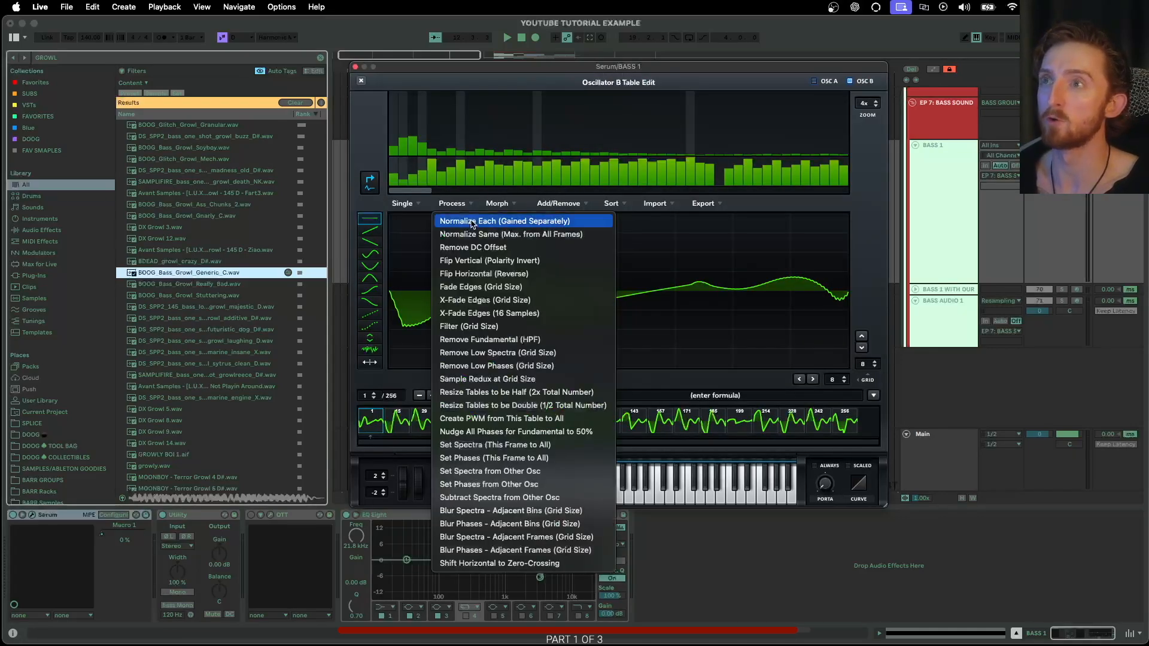
pyautogui.click(472, 222)
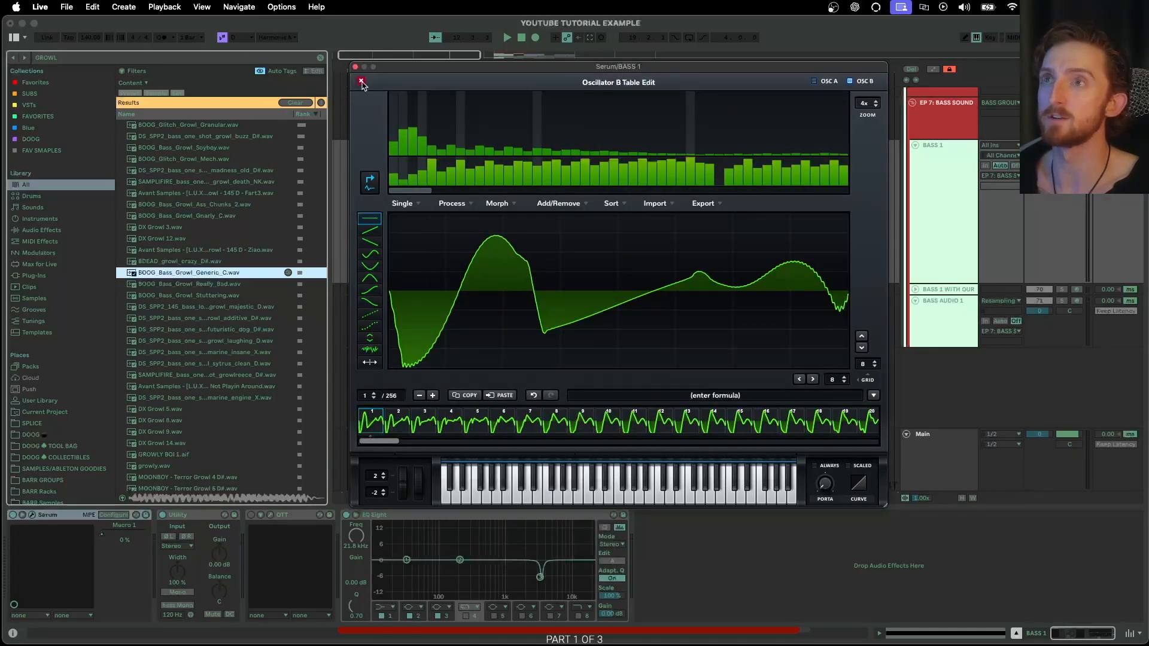
pyautogui.click(361, 80)
pyautogui.moveTo(626, 281); pyautogui.dragTo(646, 233)
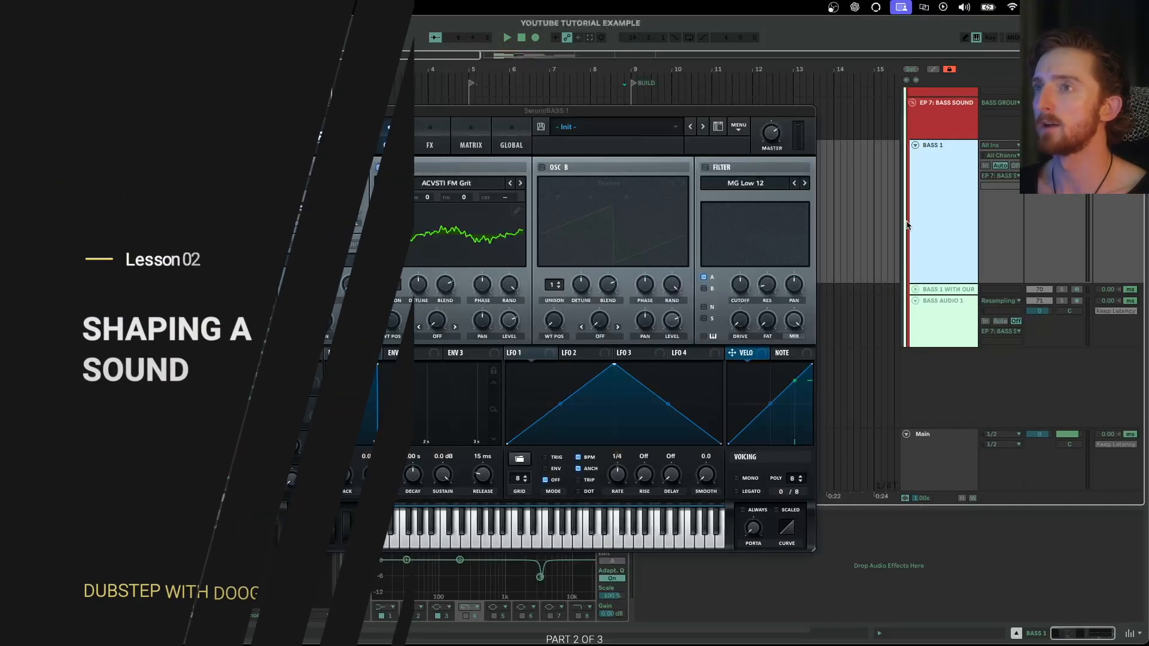
pyautogui.moveTo(551, 113); pyautogui.dragTo(616, 94)
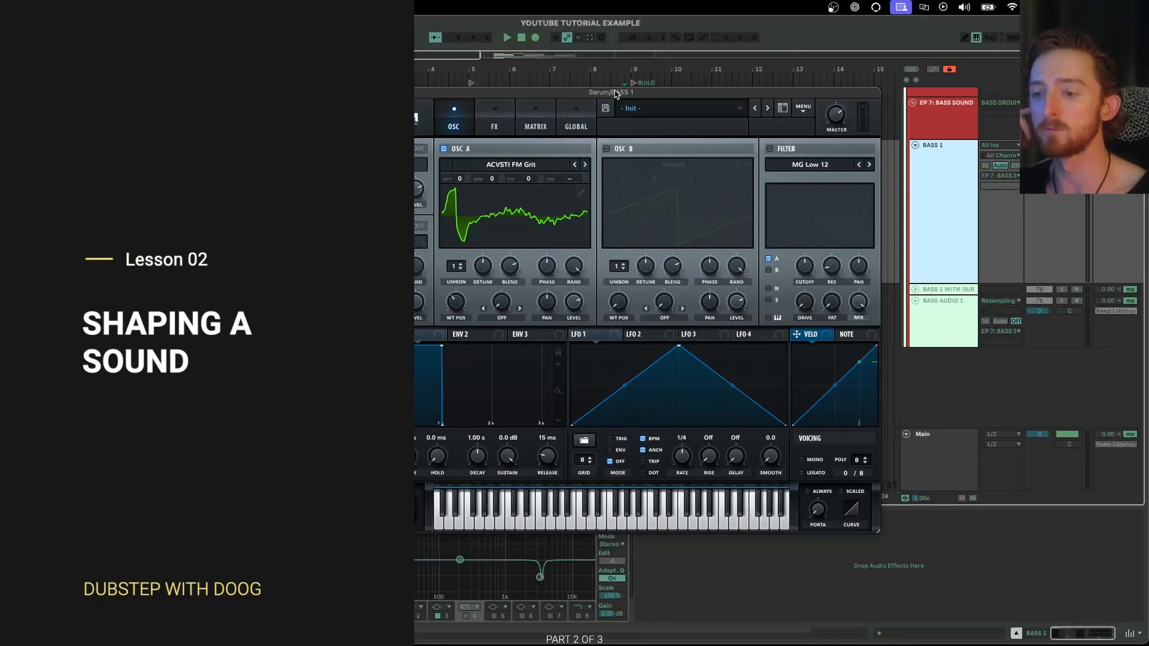
pyautogui.moveTo(615, 94); pyautogui.dragTo(611, 80)
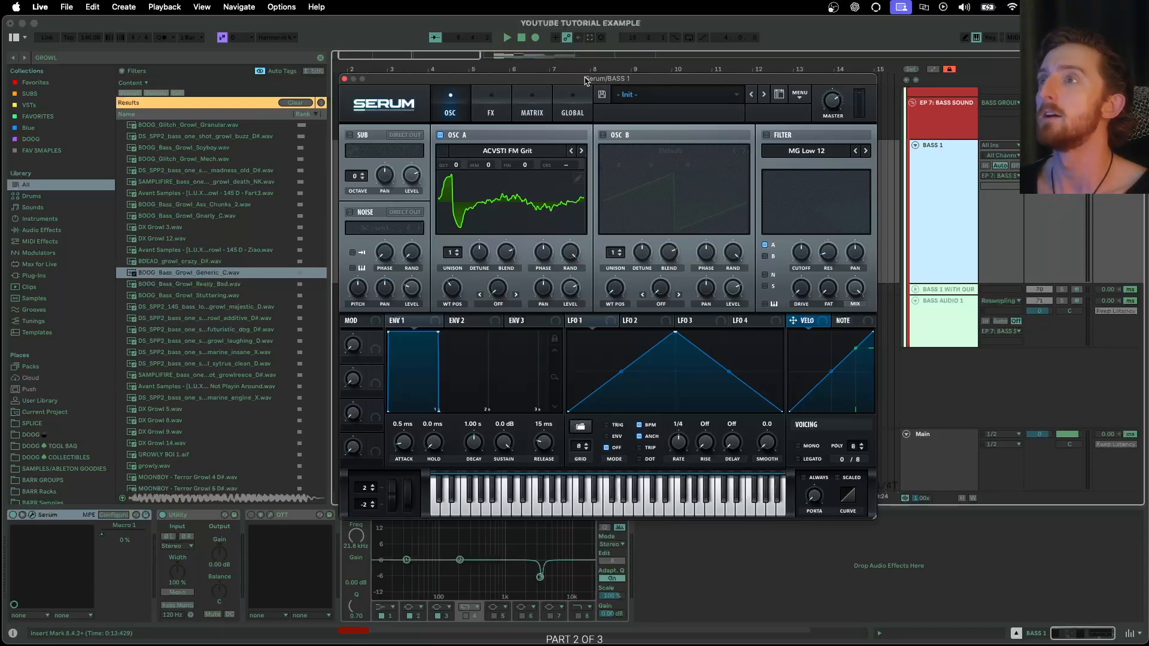
# - Reposition the Serum window up and to the left on screen
pyautogui.hotkey('ctrl', 'Up')
pyautogui.hotkey('ctrl', 'Up')
pyautogui.moveTo(563, 83); pyautogui.dragTo(576, 91)
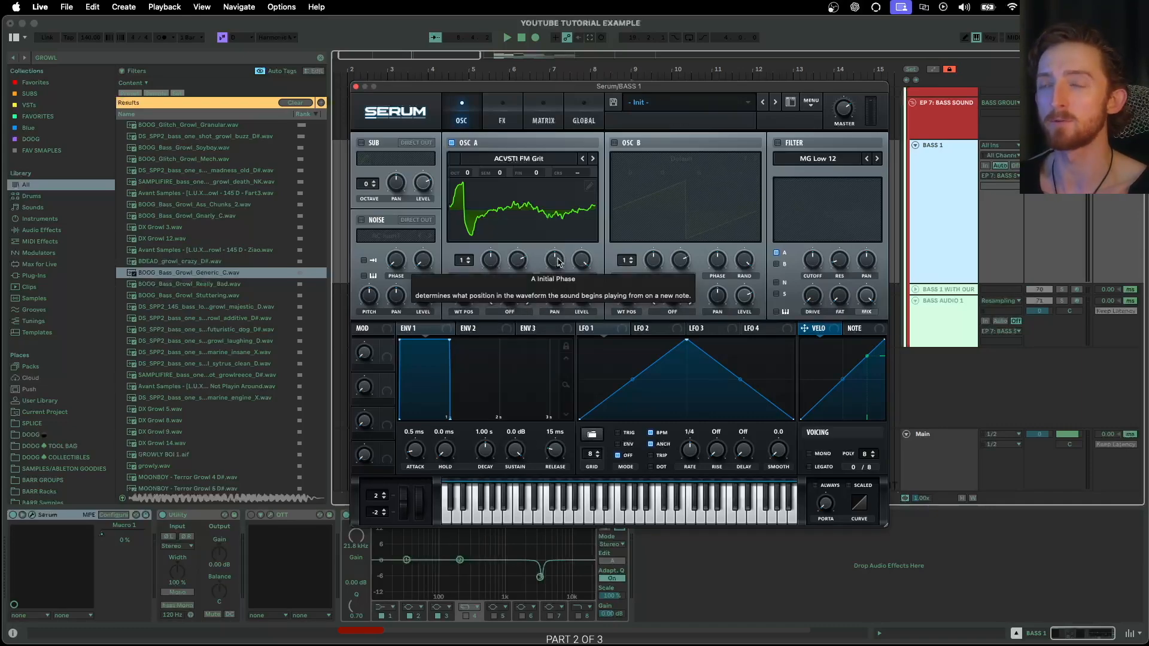
pyautogui.moveTo(561, 91)
pyautogui.mouseDown()
pyautogui.moveTo(533, 82)
pyautogui.moveTo(547, 80)
pyautogui.mouseUp()
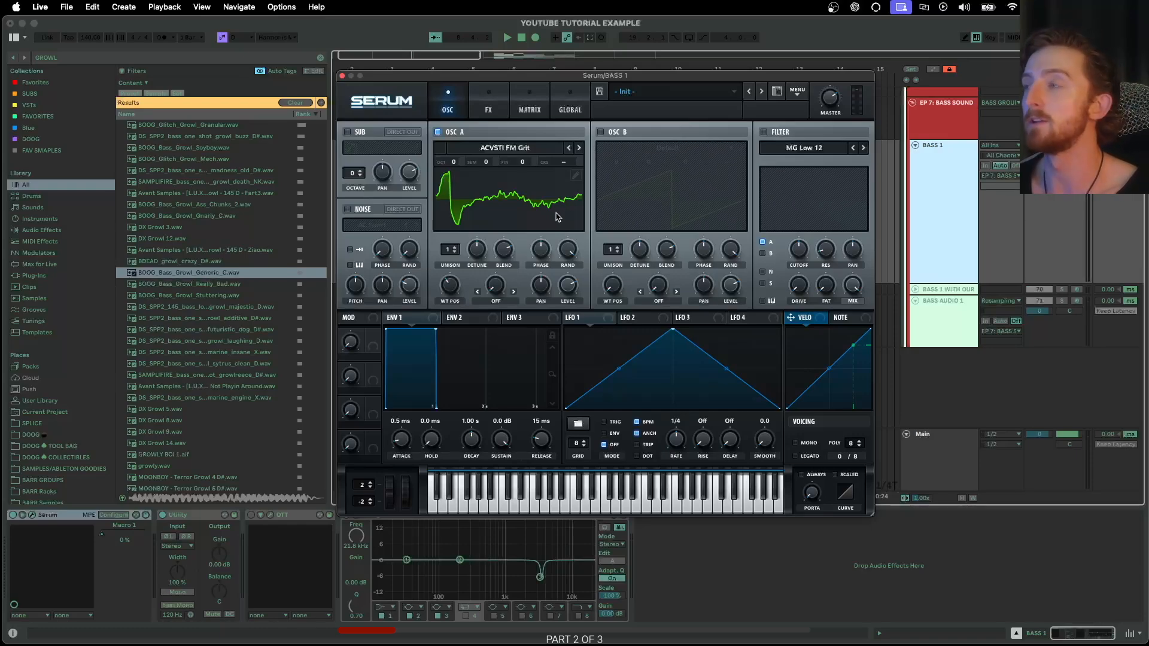
pyautogui.moveTo(622, 85); pyautogui.dragTo(623, 92)
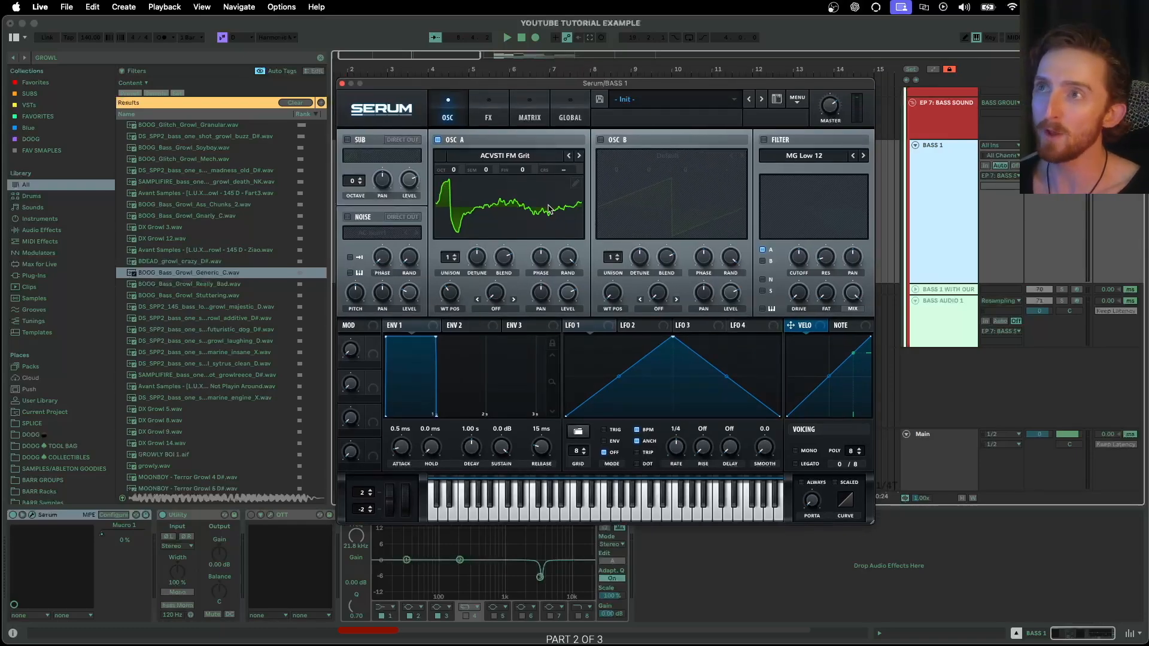
# - Sweep oscillator A's wavetable position to 116, keeping the ACVSTI FM Grit wavetable loaded
pyautogui.moveTo(453, 292); pyautogui.dragTo(458, 285)
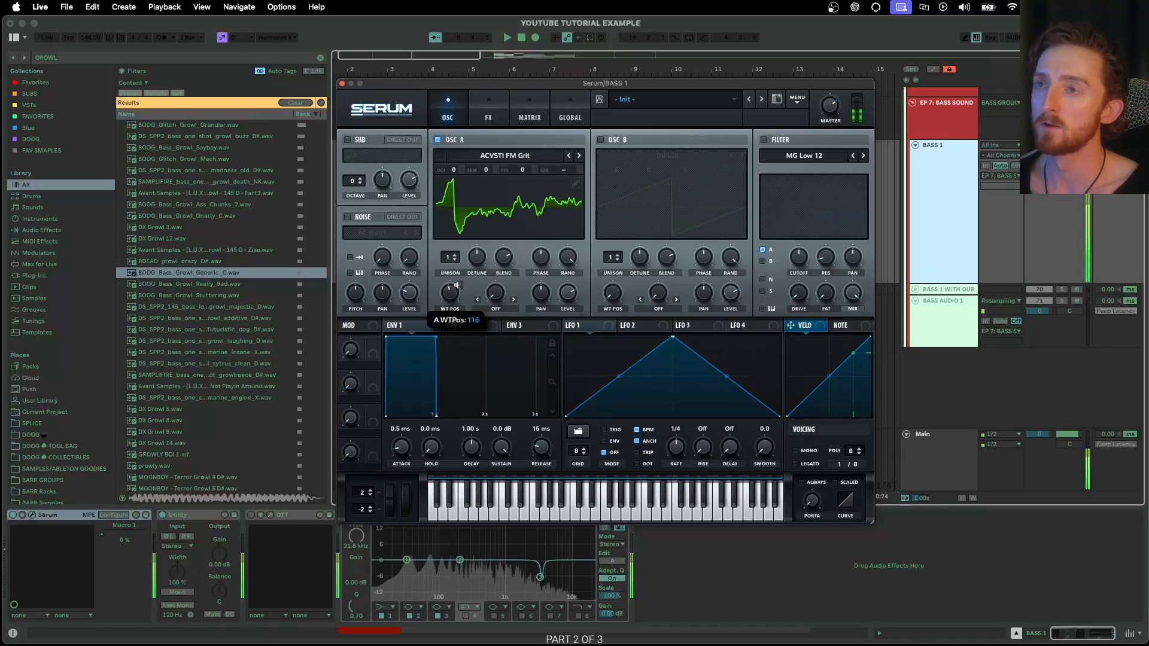
pyautogui.click(497, 157)
pyautogui.click(486, 140)
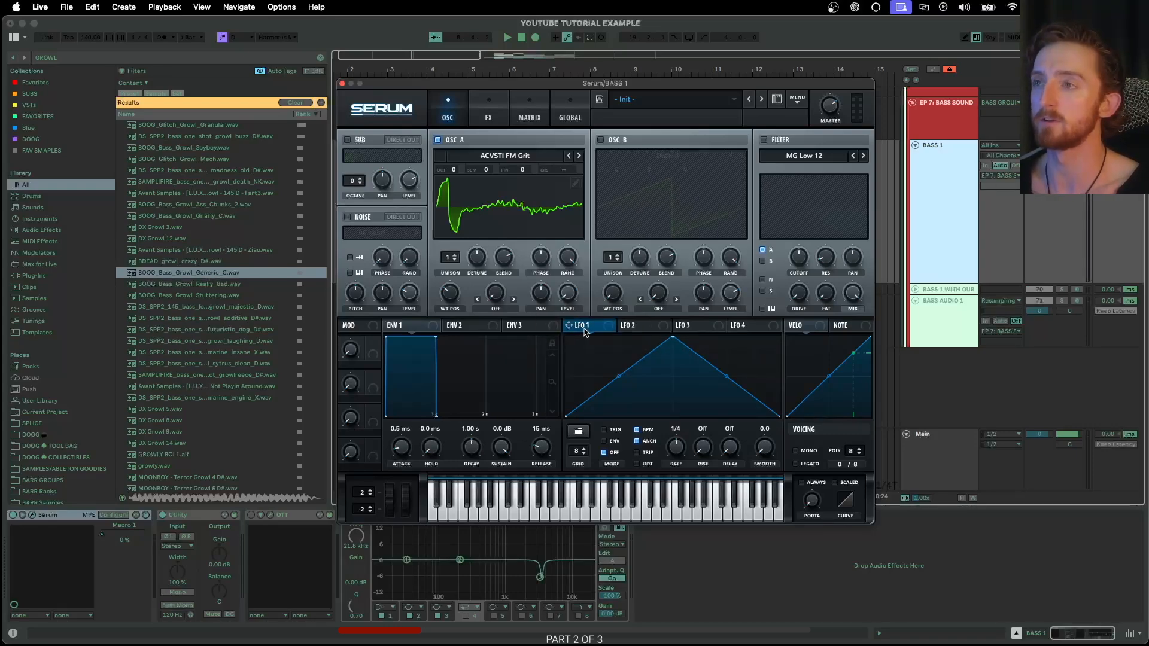
# - Route LFO 1 to oscillator A's level, give it a rounded falling shape, and enable trigger
pyautogui.moveTo(588, 327); pyautogui.dragTo(567, 293)
pyautogui.moveTo(673, 337); pyautogui.dragTo(612, 327)
pyautogui.doubleClick(705, 413)
pyautogui.moveTo(705, 413); pyautogui.dragTo(711, 417)
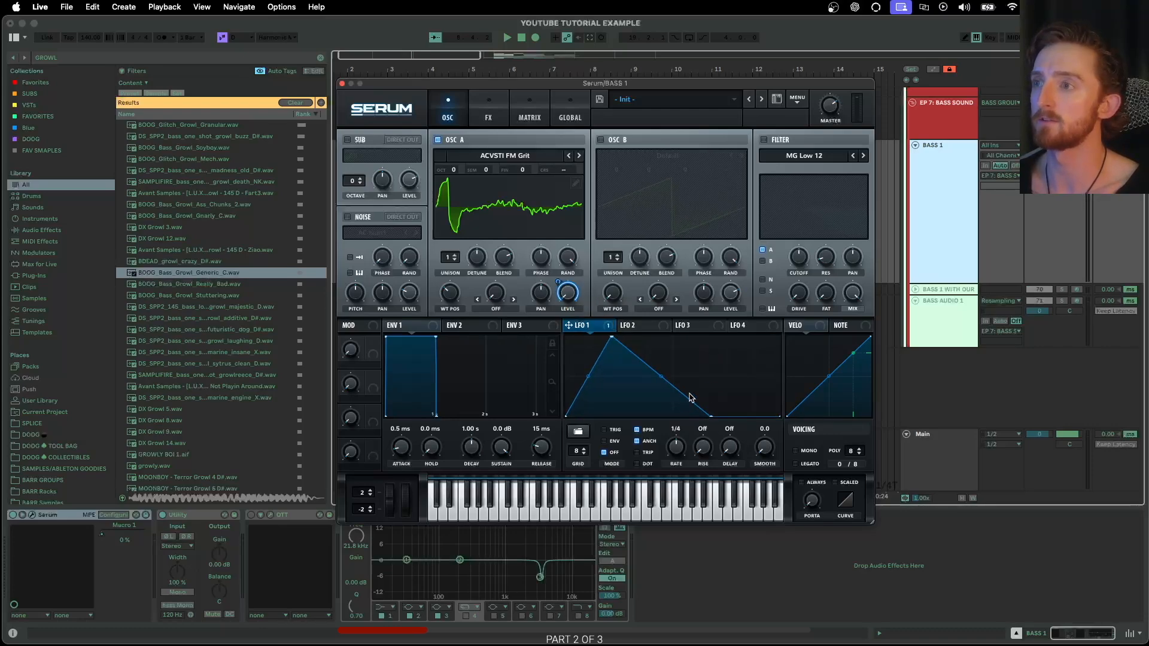
pyautogui.doubleClick(728, 366)
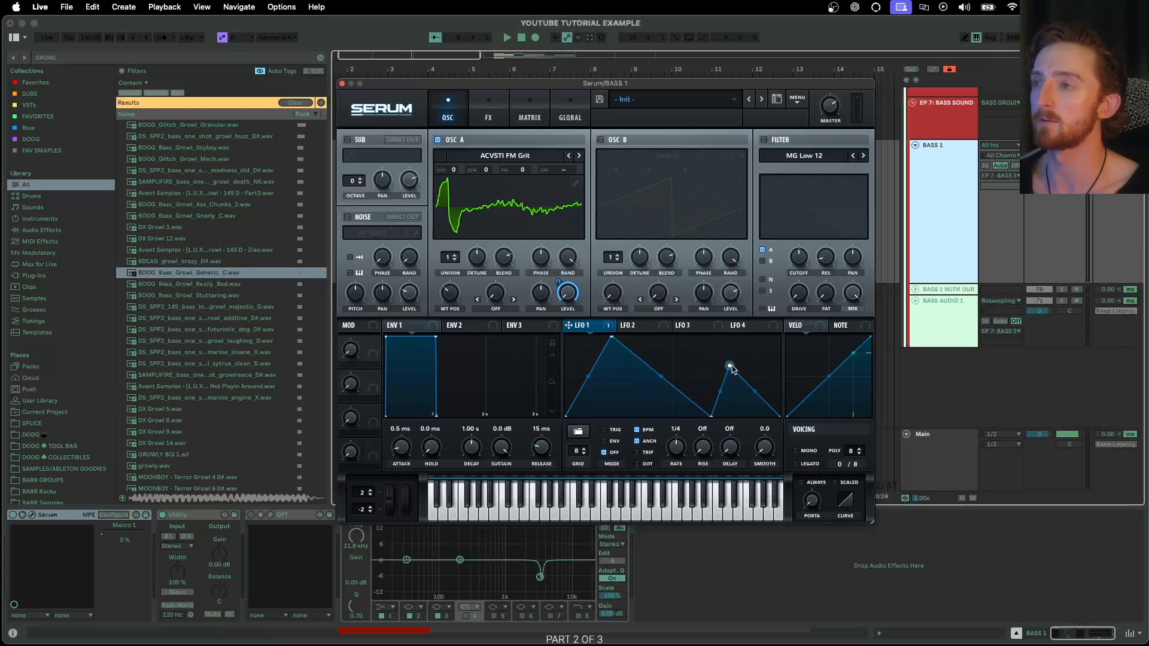
pyautogui.doubleClick(729, 366)
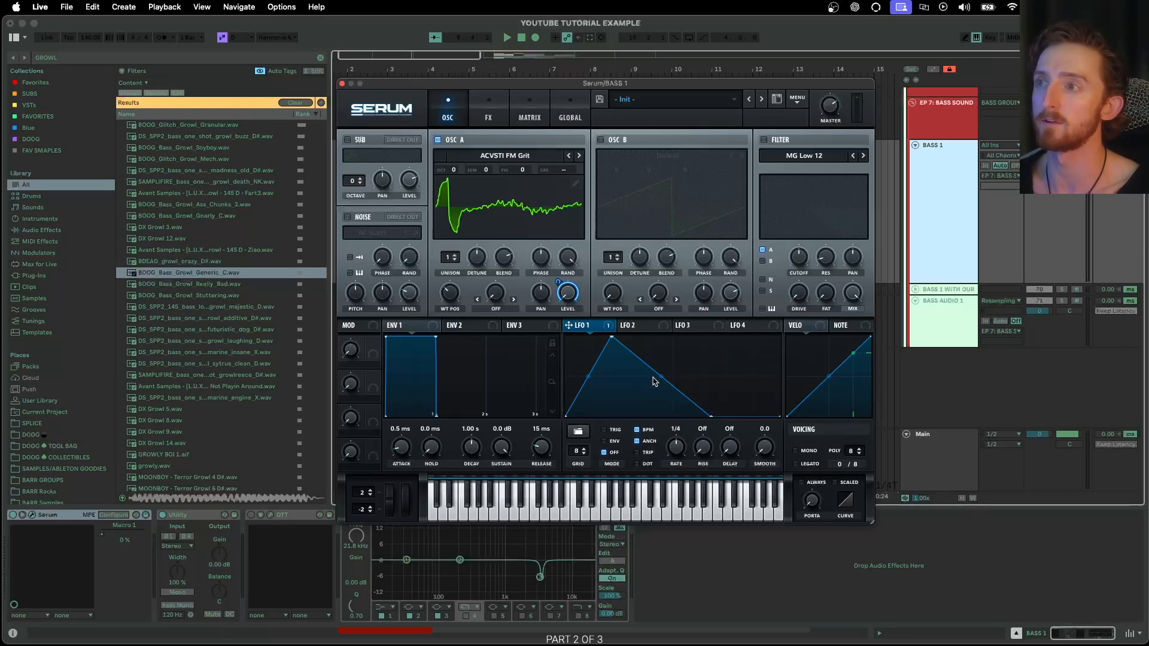
pyautogui.moveTo(661, 377); pyautogui.dragTo(682, 350)
pyautogui.click(605, 431)
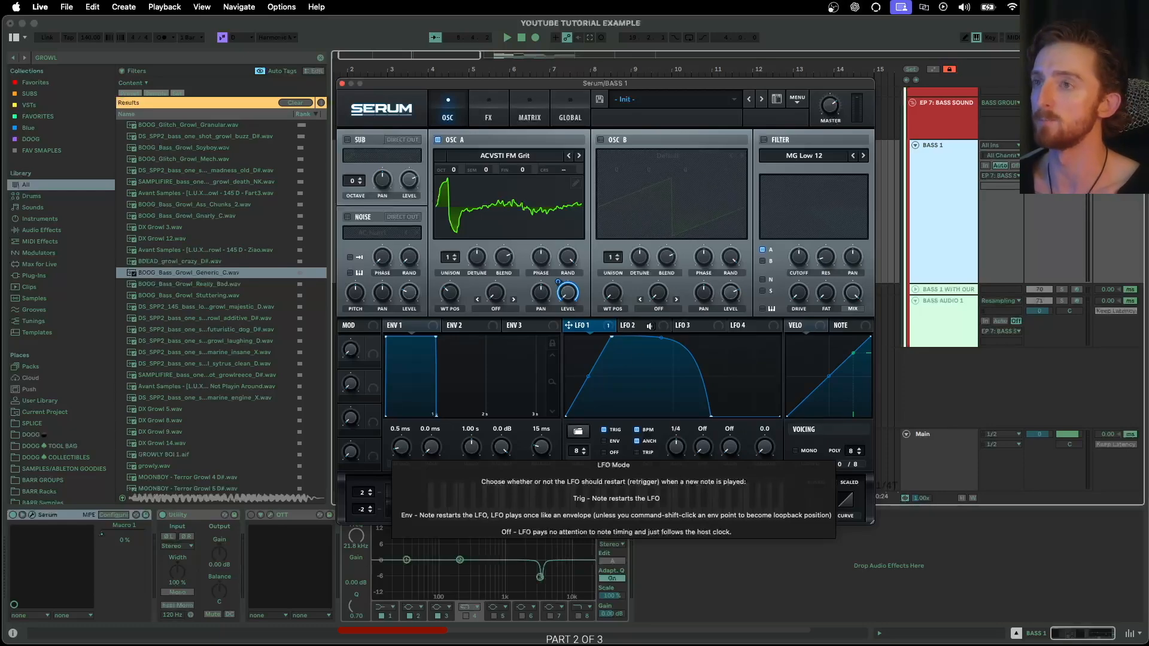
# - Lower LFO 2's peak, set it to a one-bar triggered rate, and route it to oscillator A's wavetable position
pyautogui.click(647, 327)
pyautogui.moveTo(672, 340); pyautogui.dragTo(733, 380)
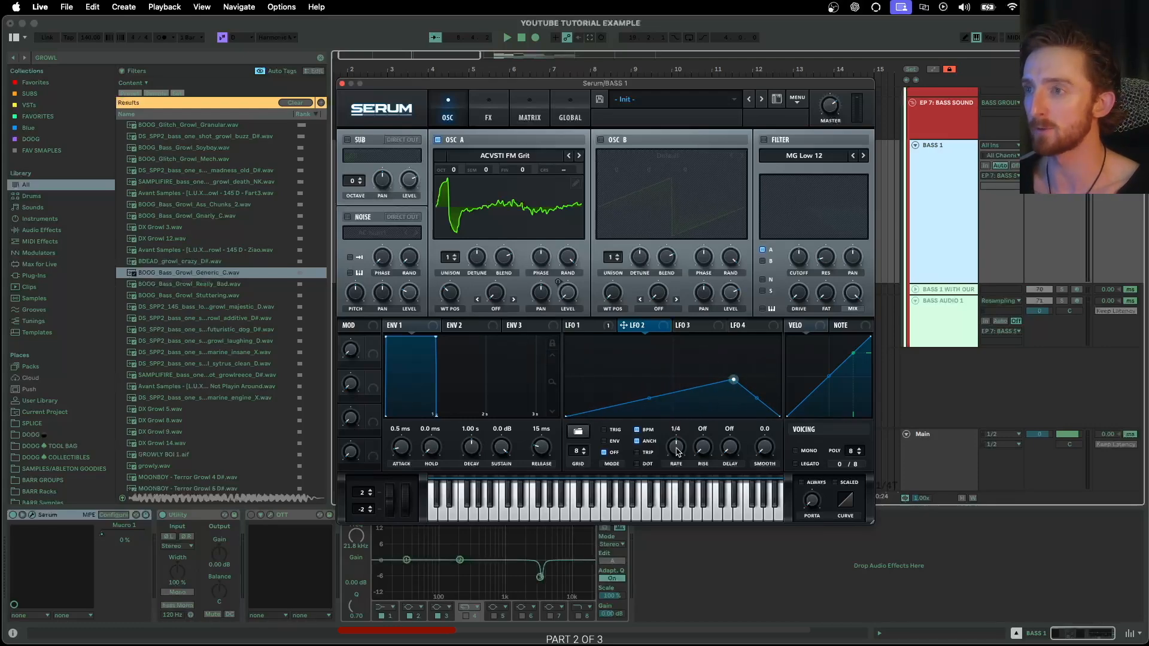
pyautogui.moveTo(675, 458); pyautogui.dragTo(671, 467)
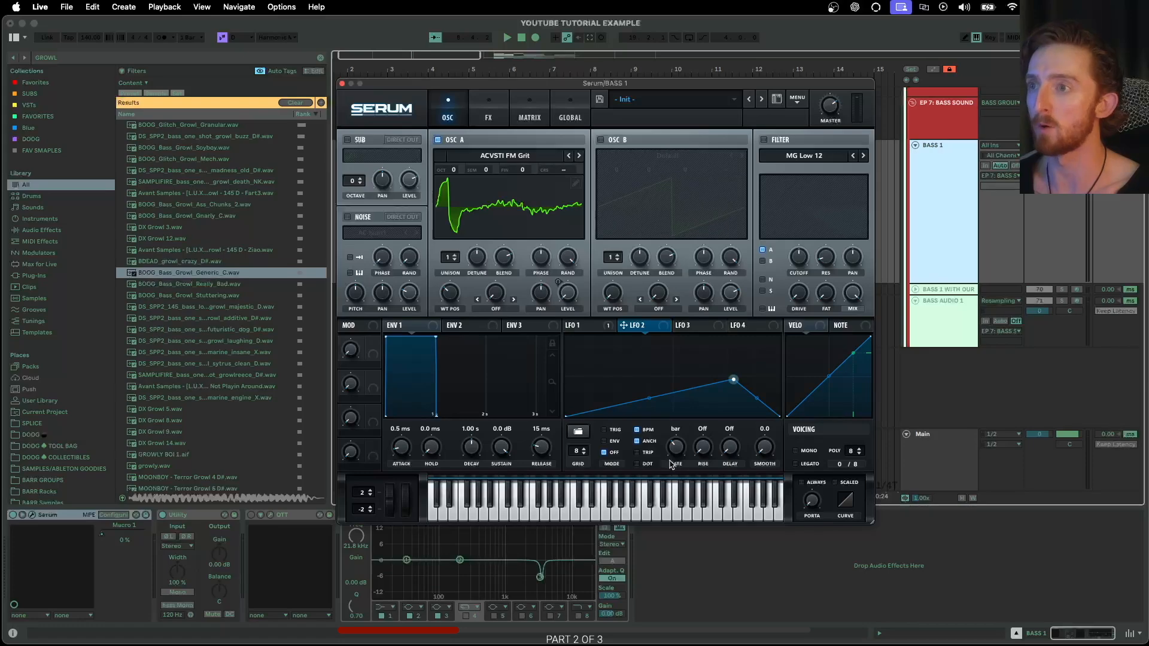
pyautogui.click(614, 433)
pyautogui.moveTo(625, 325); pyautogui.dragTo(440, 294)
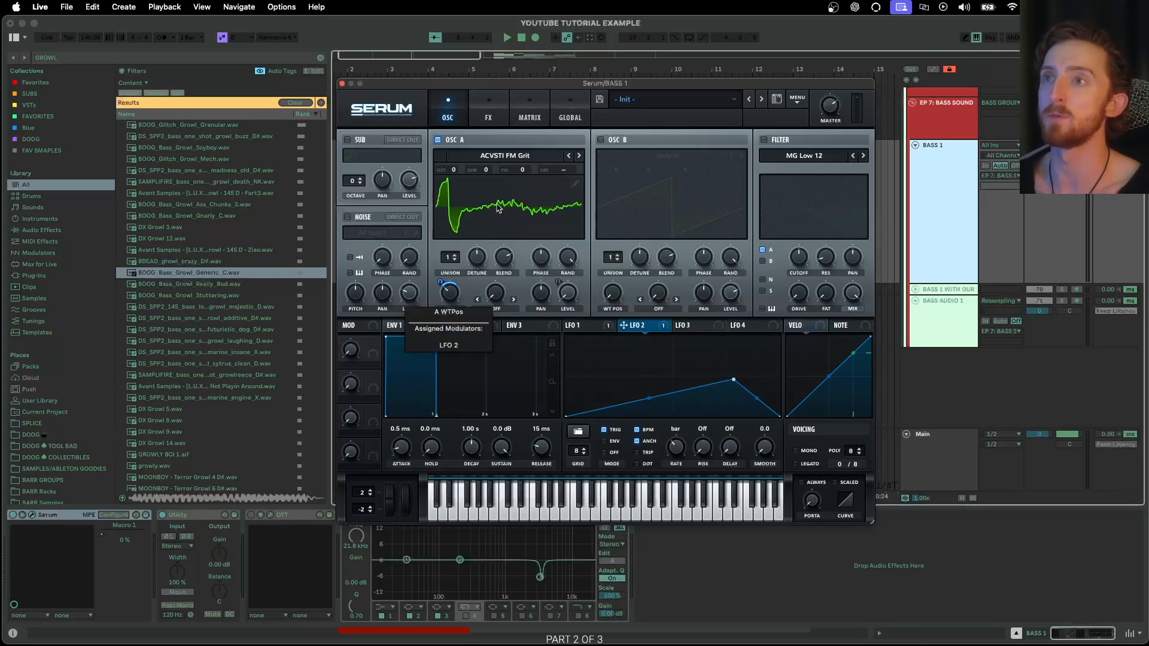
# - After checking LFO 1, raise LFO 2's peak point slightly
pyautogui.click(605, 329)
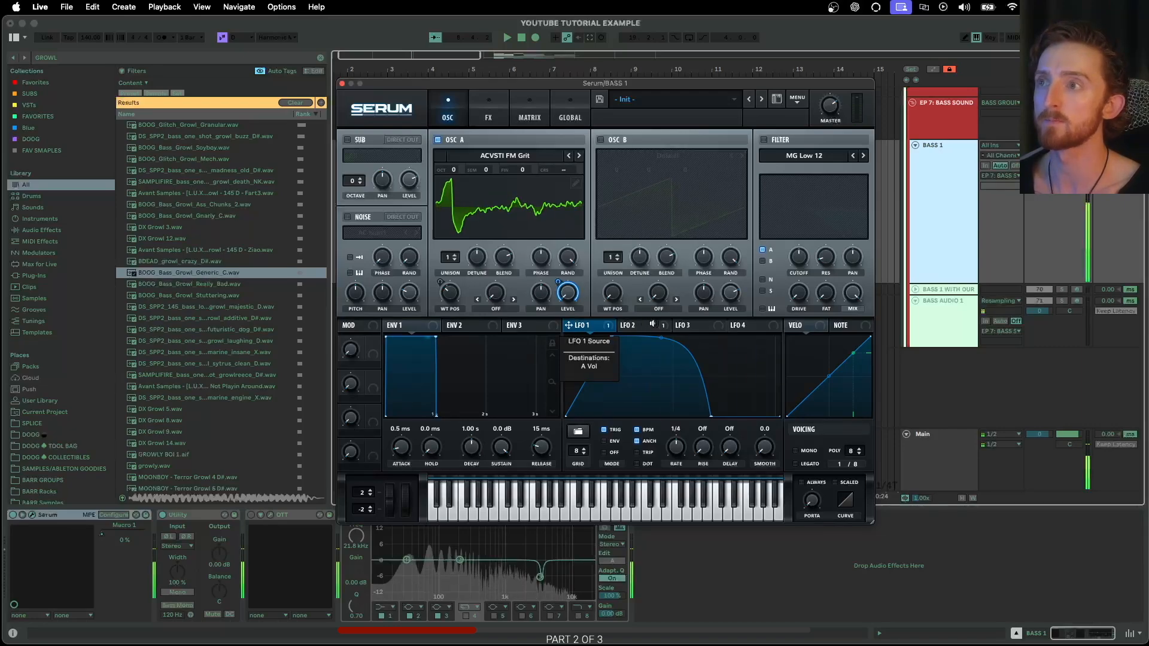
pyautogui.click(646, 328)
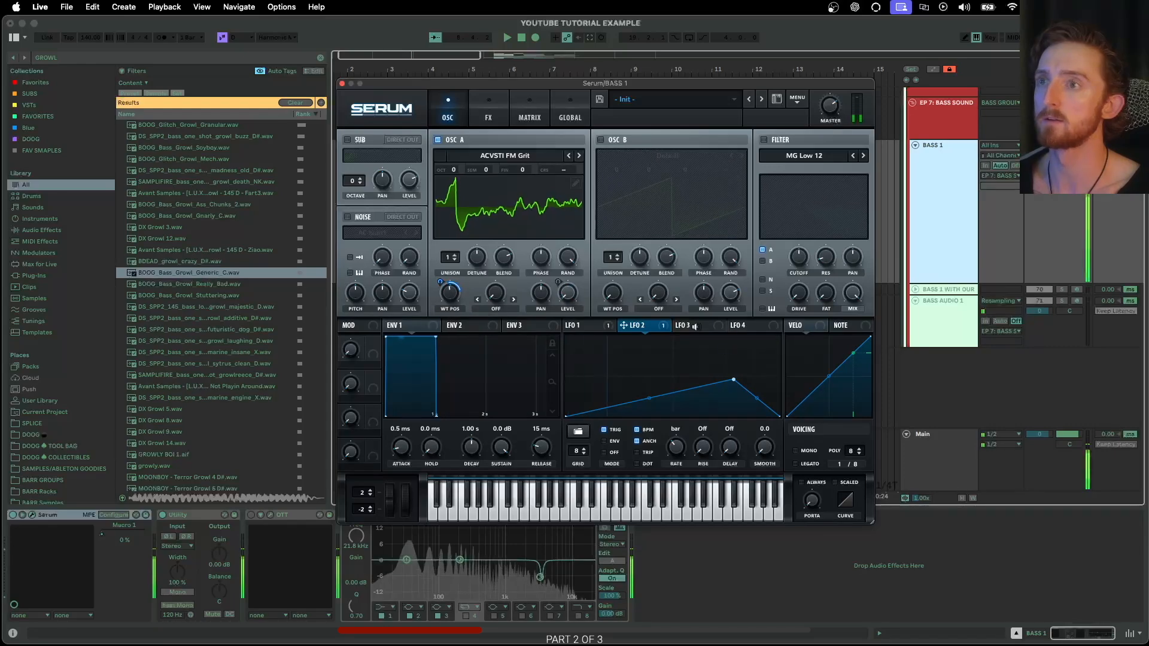
pyautogui.moveTo(734, 380); pyautogui.dragTo(737, 358)
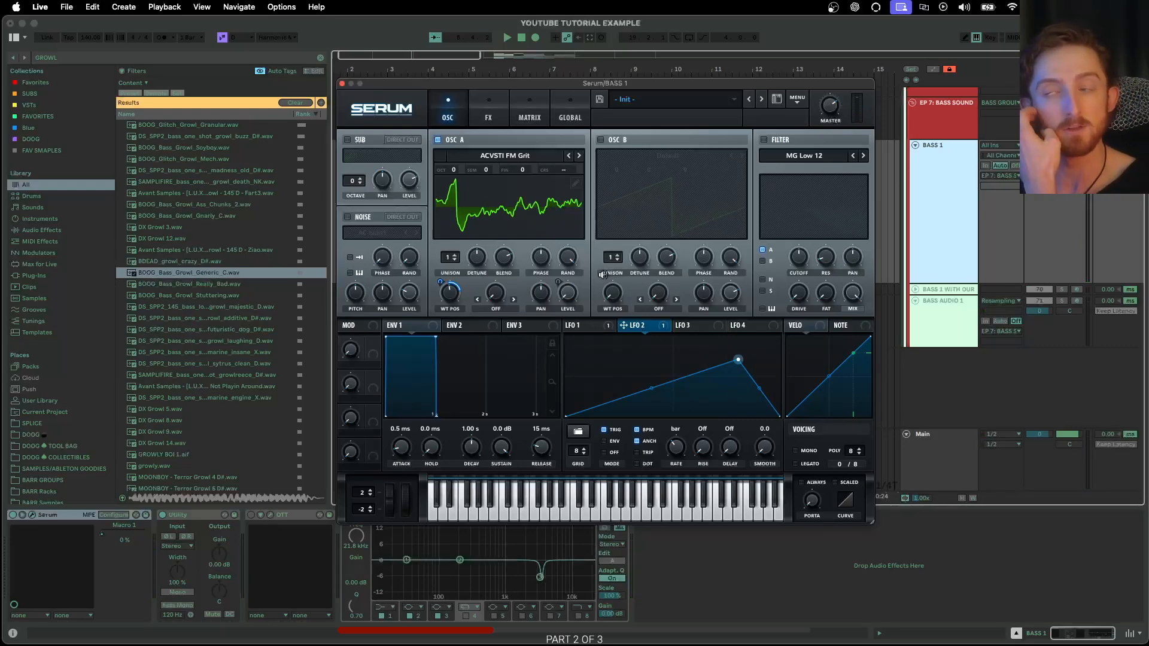
# - Turn on the filter and choose the Multi > BN 12 filter type
pyautogui.click(763, 141)
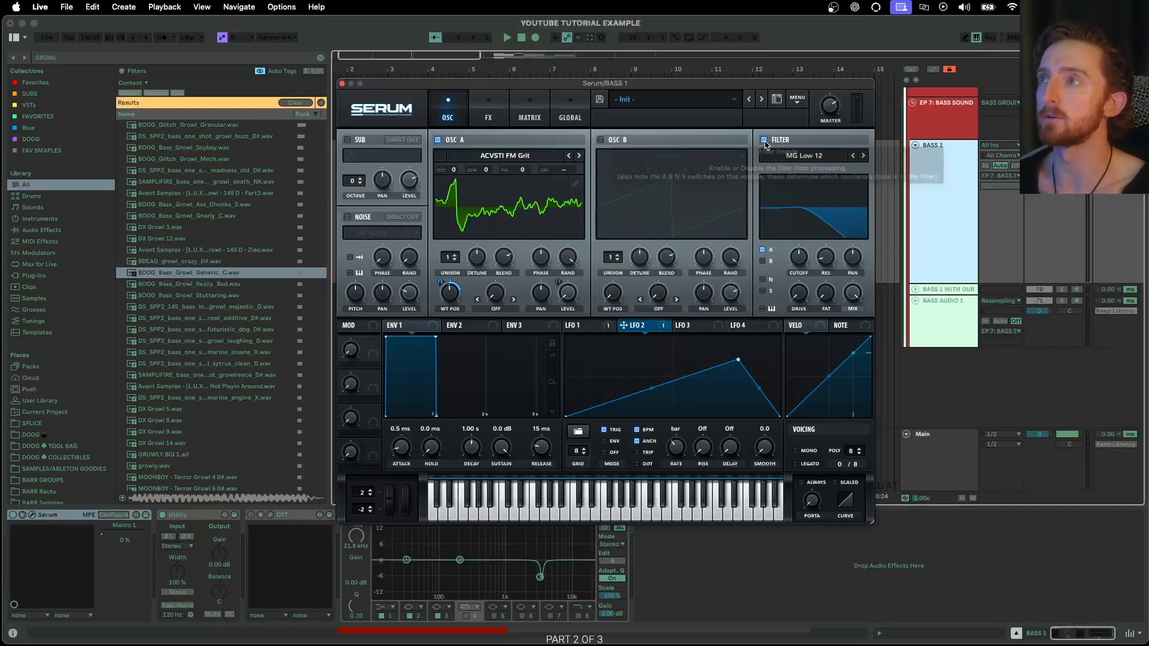
pyautogui.click(802, 156)
pyautogui.moveTo(805, 178)
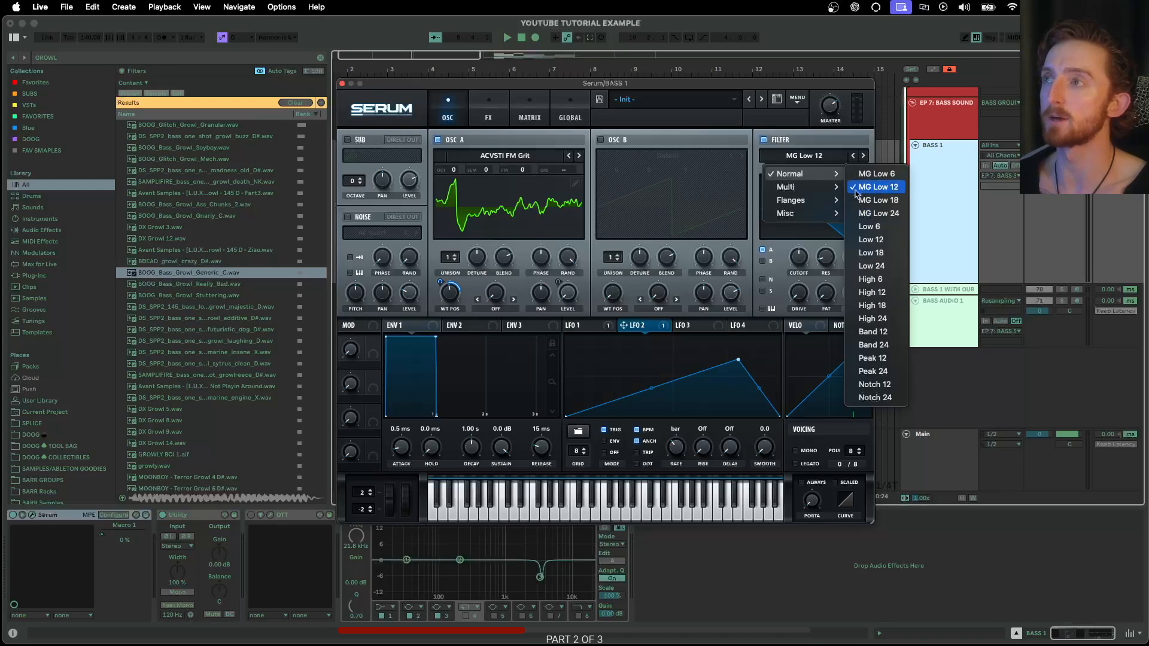
pyautogui.moveTo(826, 187)
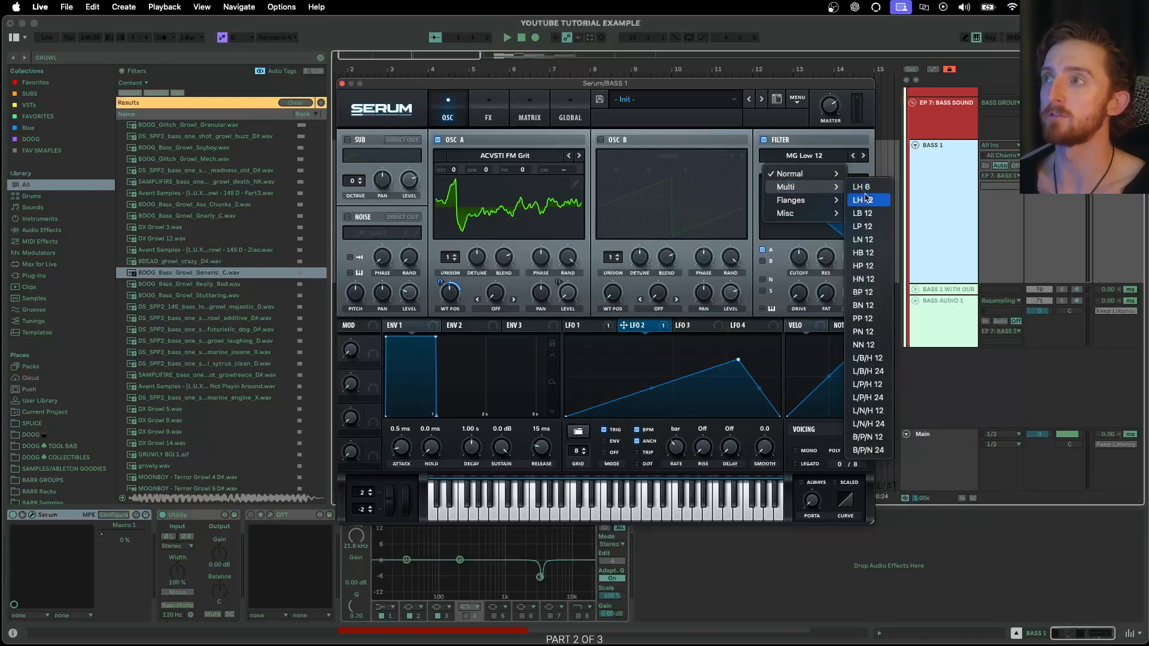
pyautogui.click(867, 306)
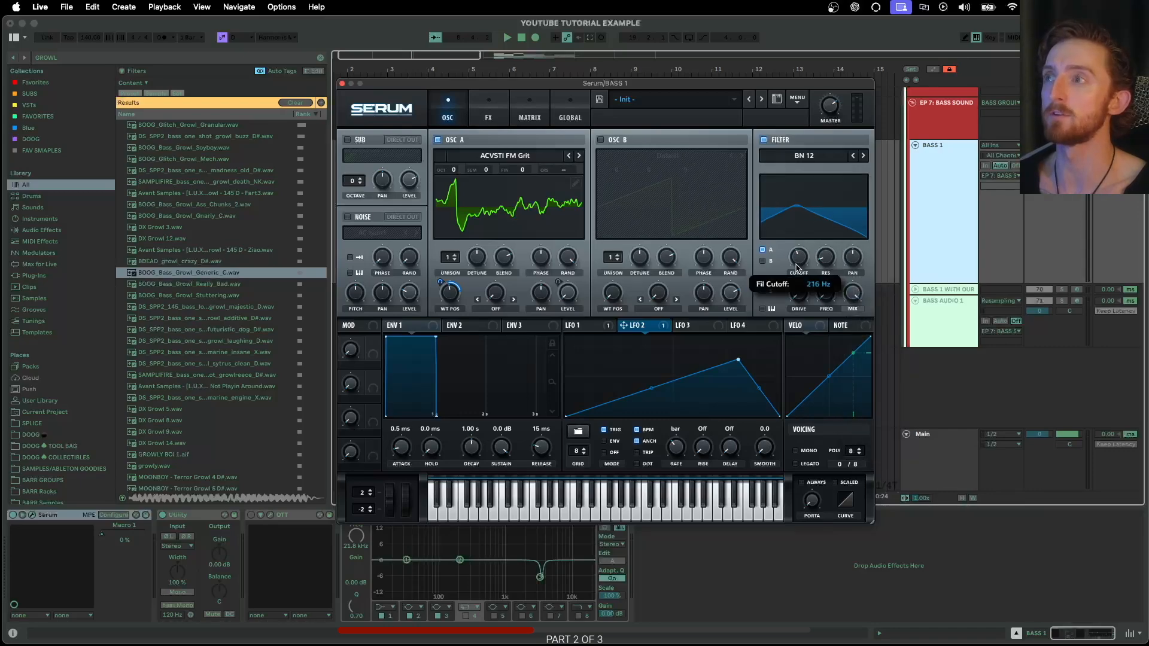
# - Lower the filter cutoff to about 123 Hz and adjust its variation amount
pyautogui.moveTo(808, 255); pyautogui.dragTo(859, 246)
pyautogui.moveTo(827, 296); pyautogui.dragTo(828, 298)
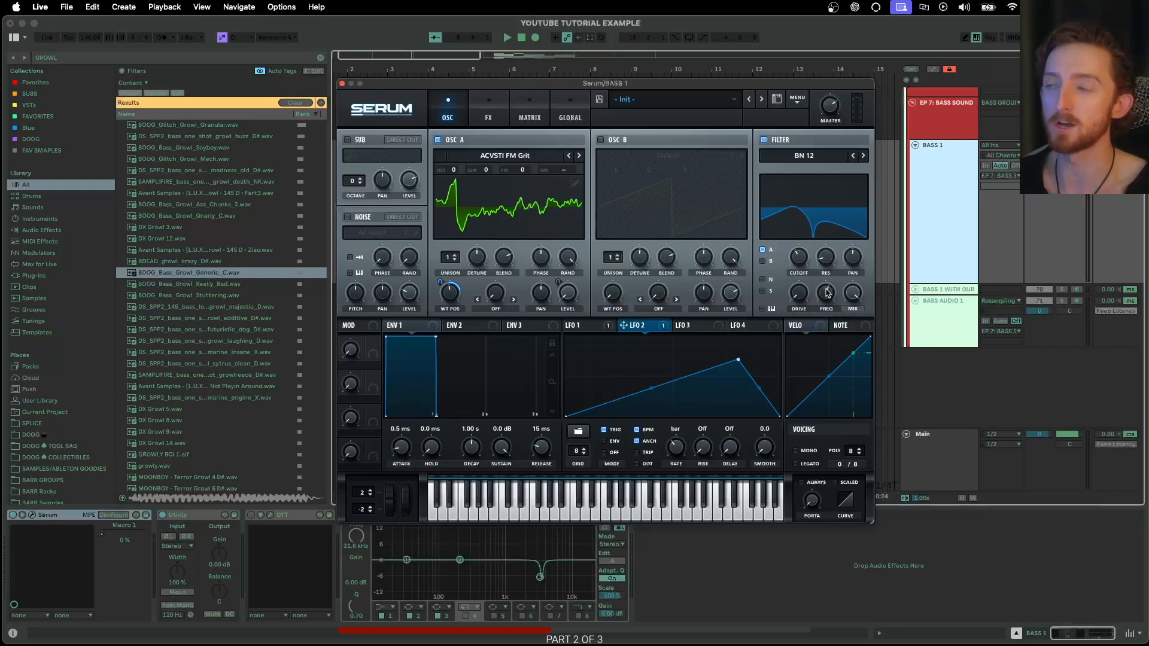
pyautogui.moveTo(826, 289)
pyautogui.mouseDown()
pyautogui.moveTo(798, 262)
pyautogui.moveTo(822, 302)
pyautogui.mouseUp()
pyautogui.click(604, 327)
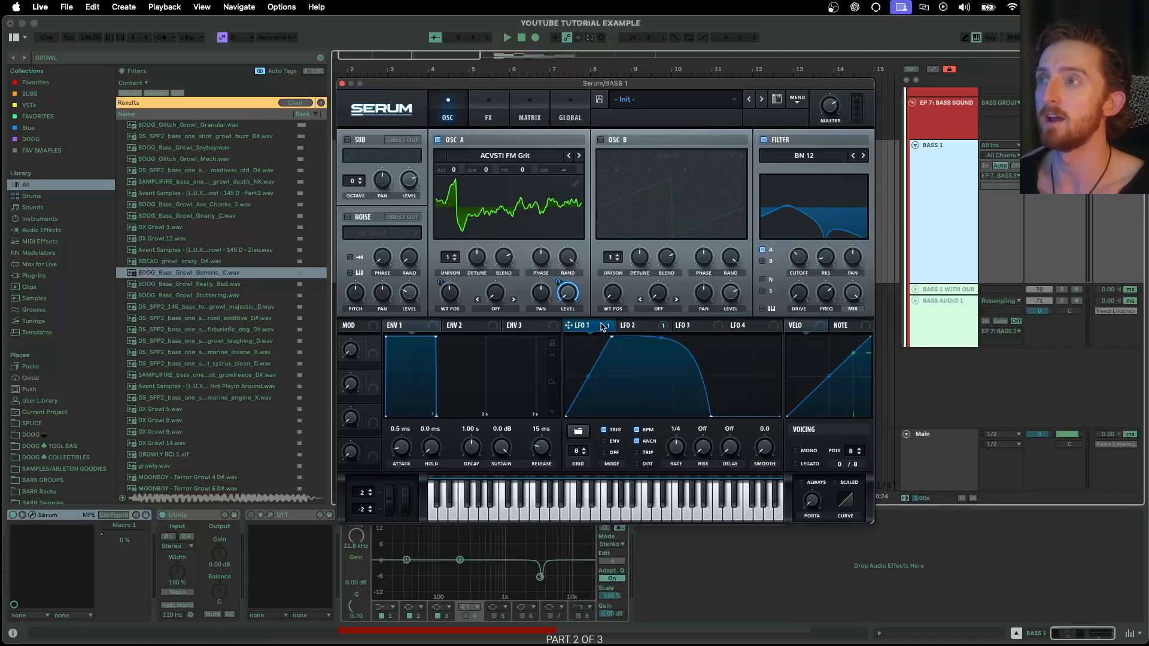
# - Assign LFO 1 to the filter cutoff, variation and drive, auditioning with a note
pyautogui.click(803, 157)
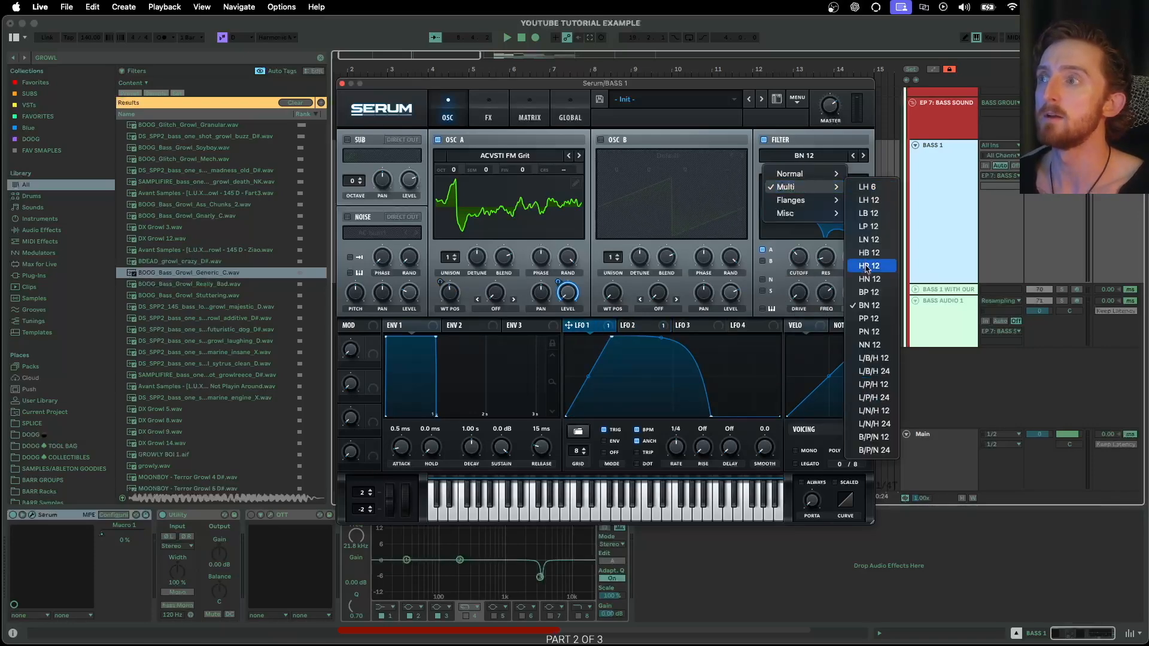
pyautogui.click(763, 126)
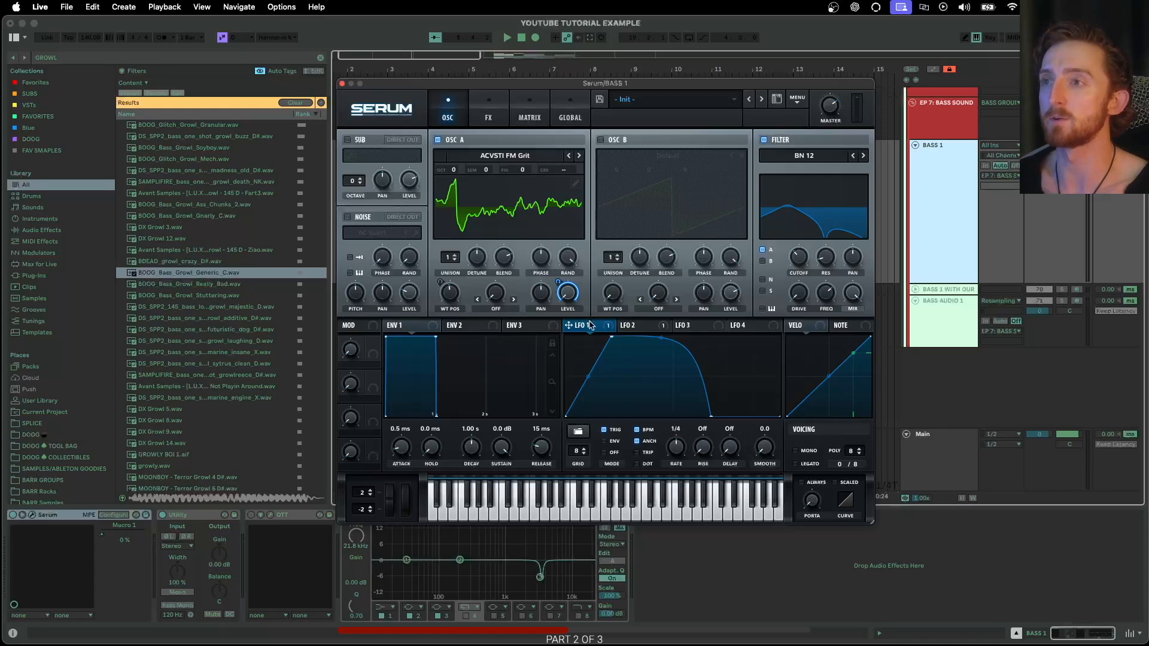
pyautogui.moveTo(602, 325); pyautogui.dragTo(803, 263)
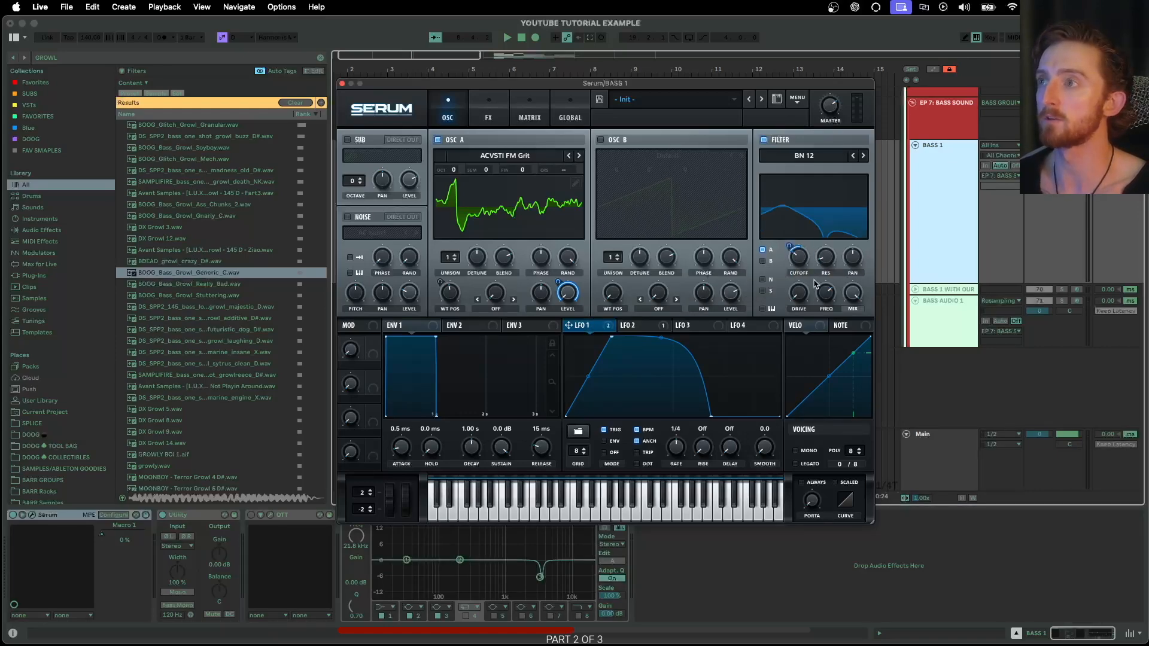
pyautogui.moveTo(589, 327); pyautogui.dragTo(815, 314)
pyautogui.moveTo(589, 326); pyautogui.dragTo(798, 296)
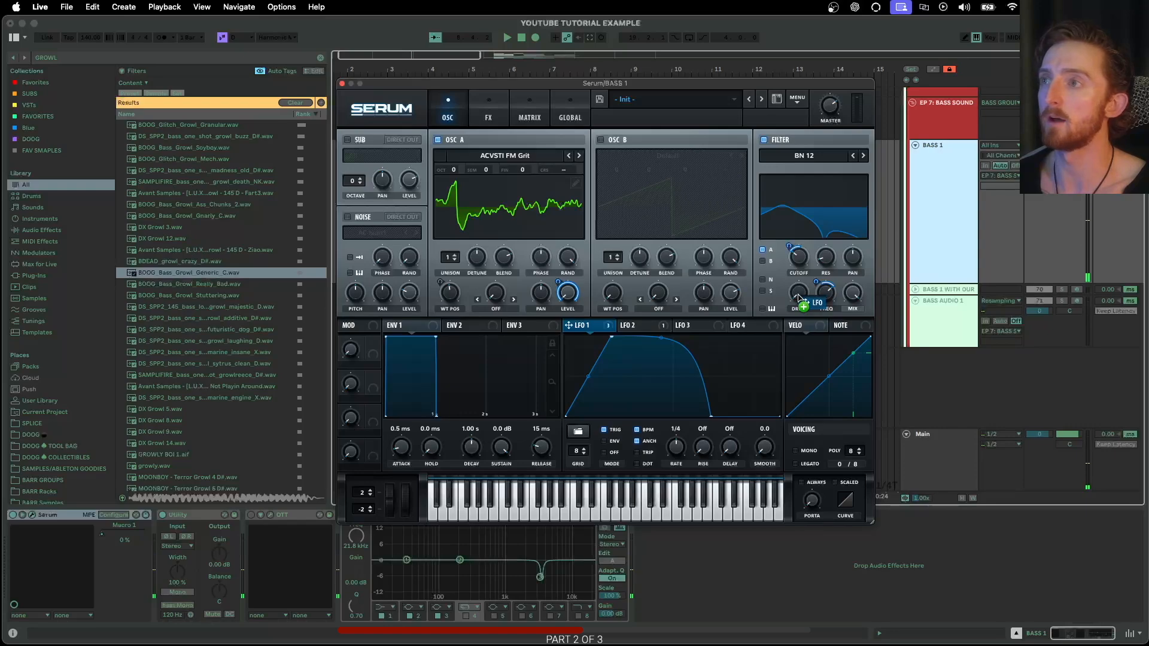
pyautogui.press('s')
pyautogui.moveTo(790, 282); pyautogui.dragTo(790, 289)
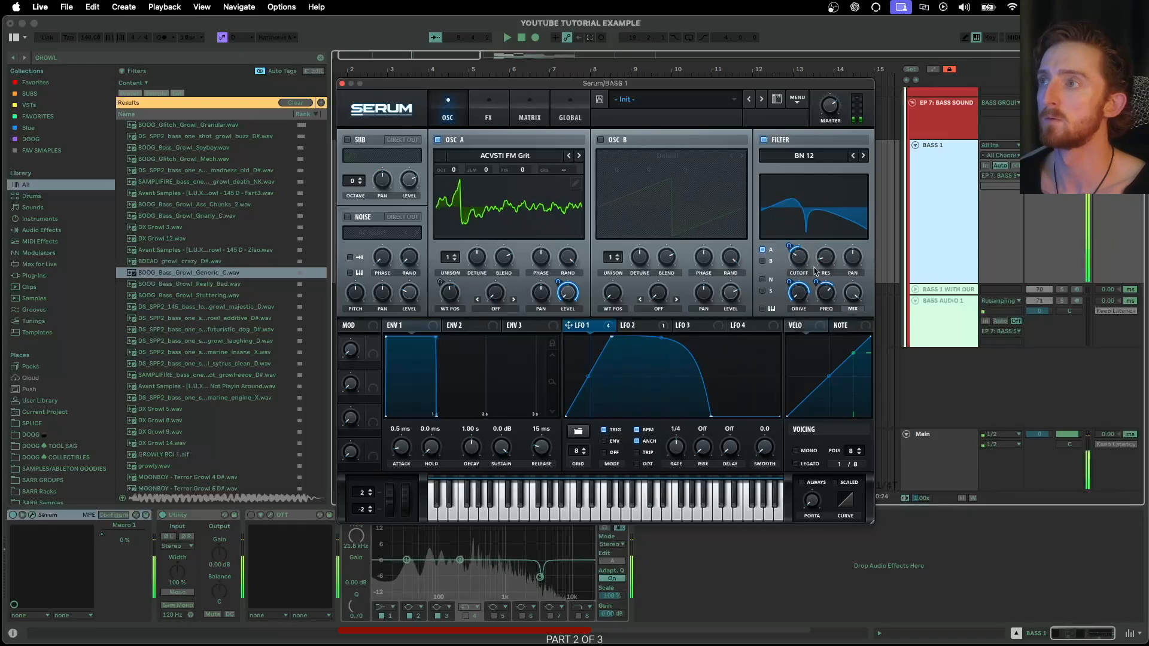
# - Turn on oscillator B and set oscillator A's warp to FM (FROM B) at about 37%
pyautogui.click(601, 141)
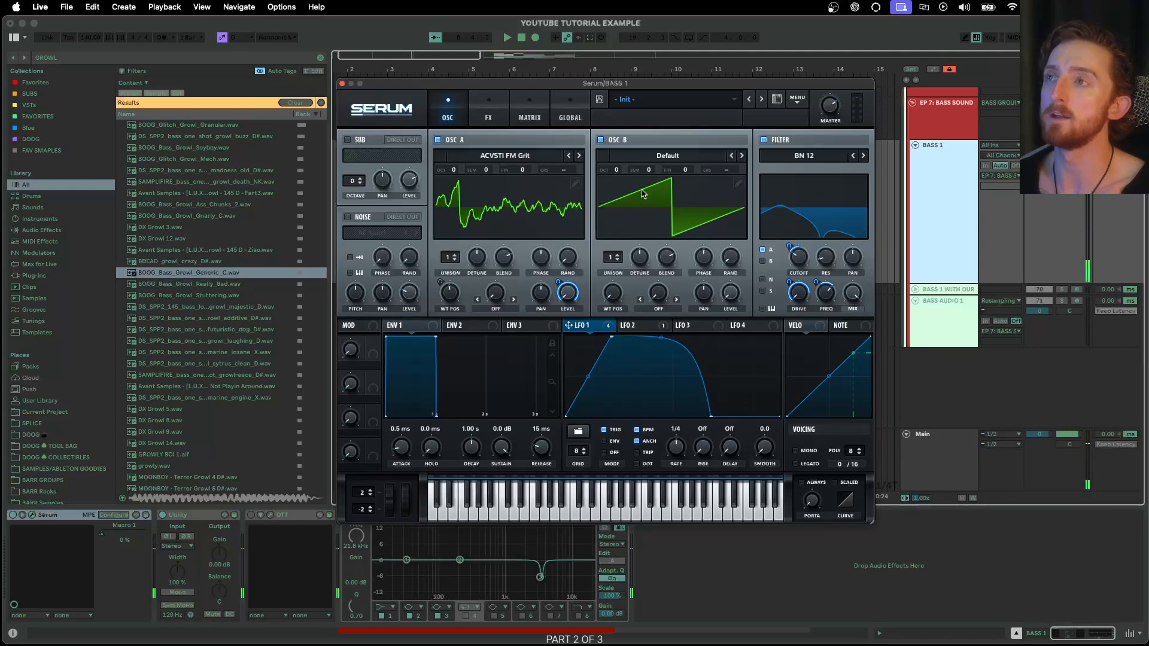
pyautogui.click(495, 309)
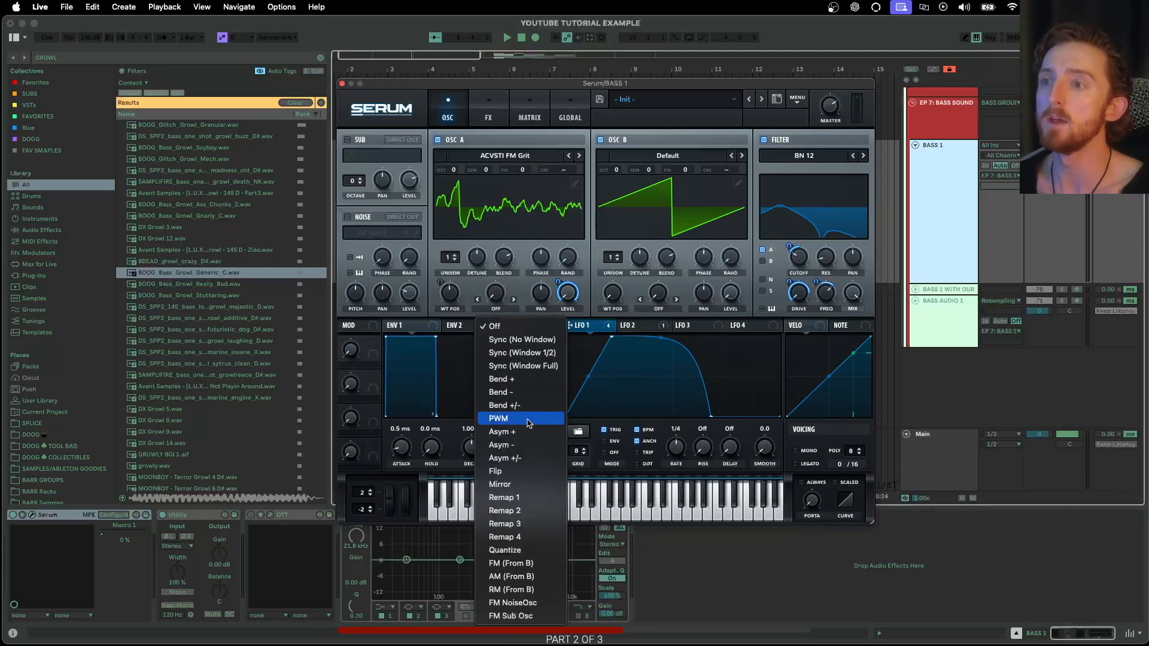
pyautogui.click(538, 565)
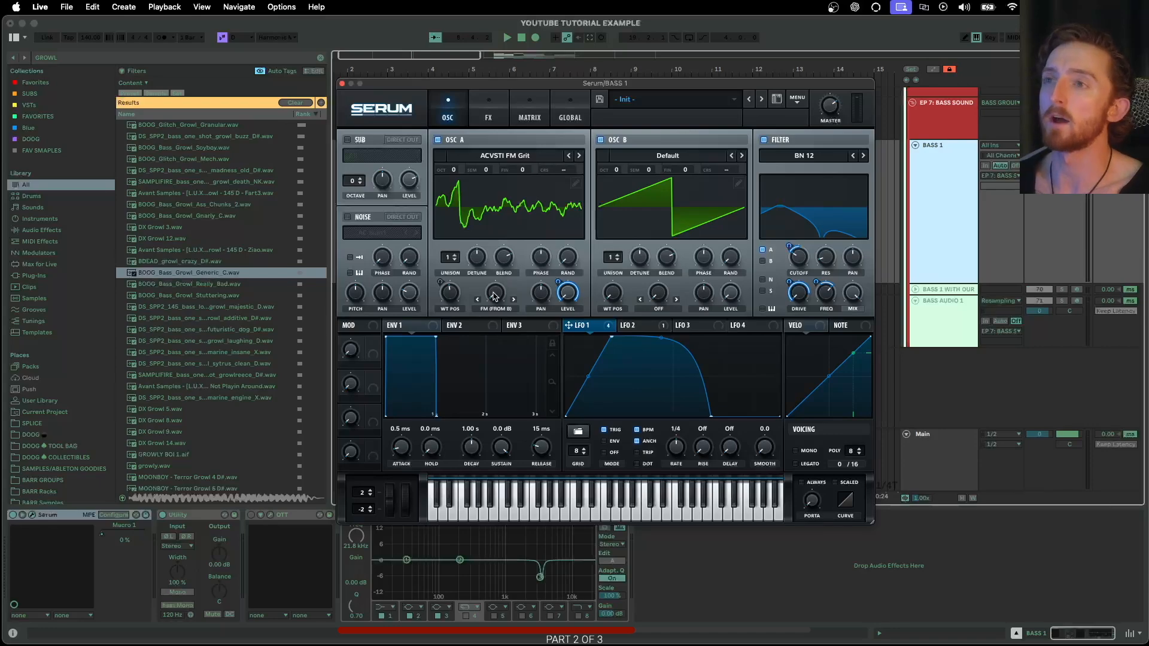
pyautogui.moveTo(495, 298); pyautogui.dragTo(495, 291)
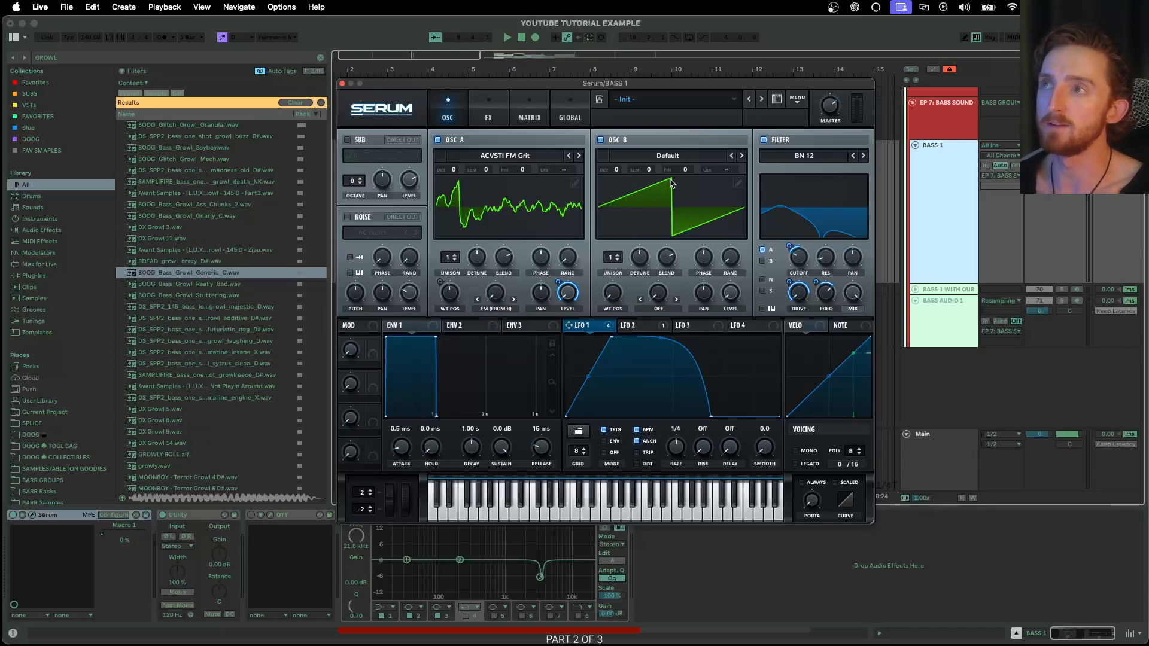
pyautogui.moveTo(494, 299); pyautogui.dragTo(509, 268)
# - Load A-Virus T12 wavetables into oscillator B and step through to ACVSTI Filter Square
pyautogui.click(654, 157)
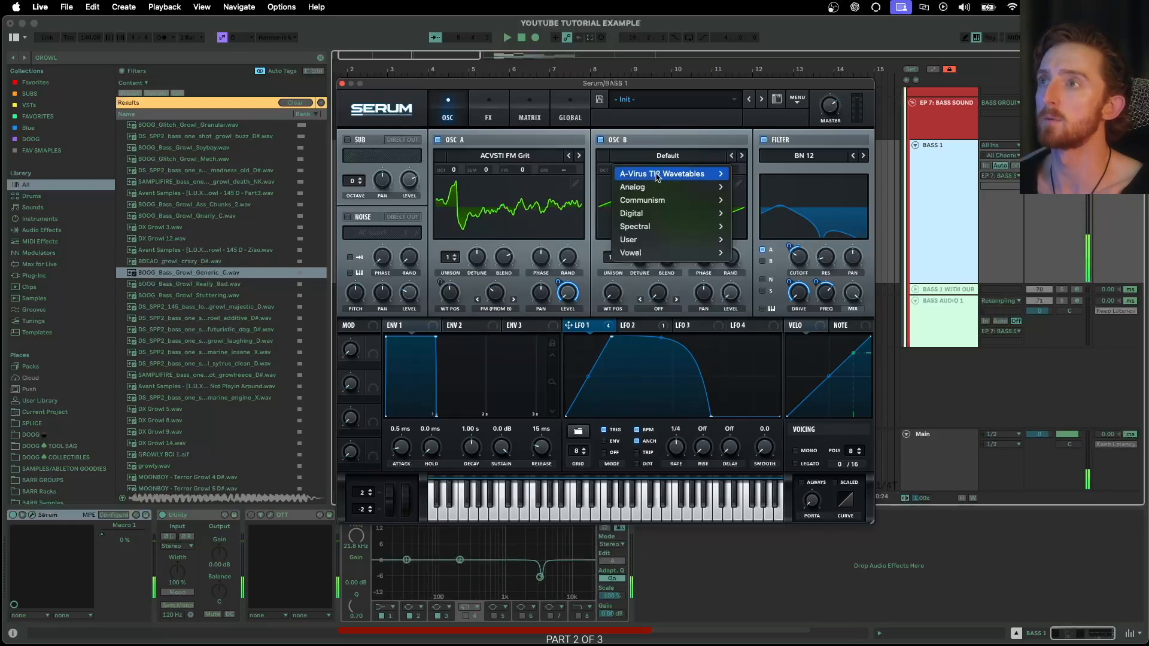
pyautogui.moveTo(706, 174)
pyautogui.click(768, 171)
pyautogui.click(741, 156)
pyautogui.click(741, 156)
pyautogui.click(741, 156)
pyautogui.click(741, 155)
pyautogui.click(741, 156)
pyautogui.click(741, 156)
pyautogui.click(741, 155)
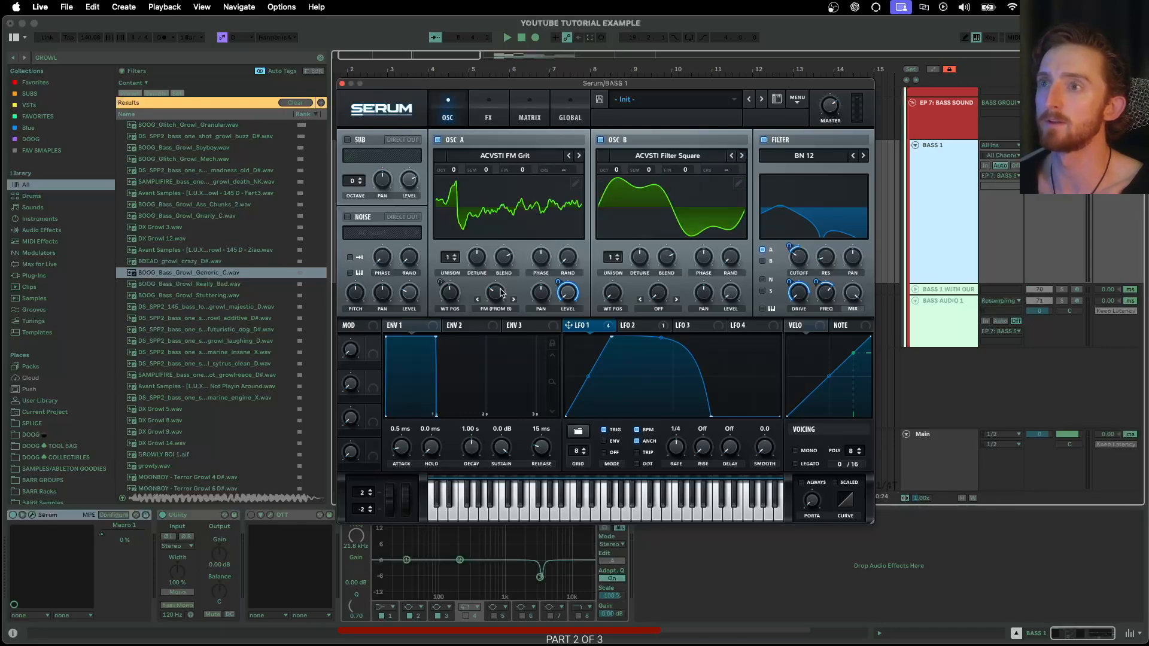
# - Route LFO 2 to oscillator A's FM warp amount at about -12 depth
pyautogui.moveTo(500, 294)
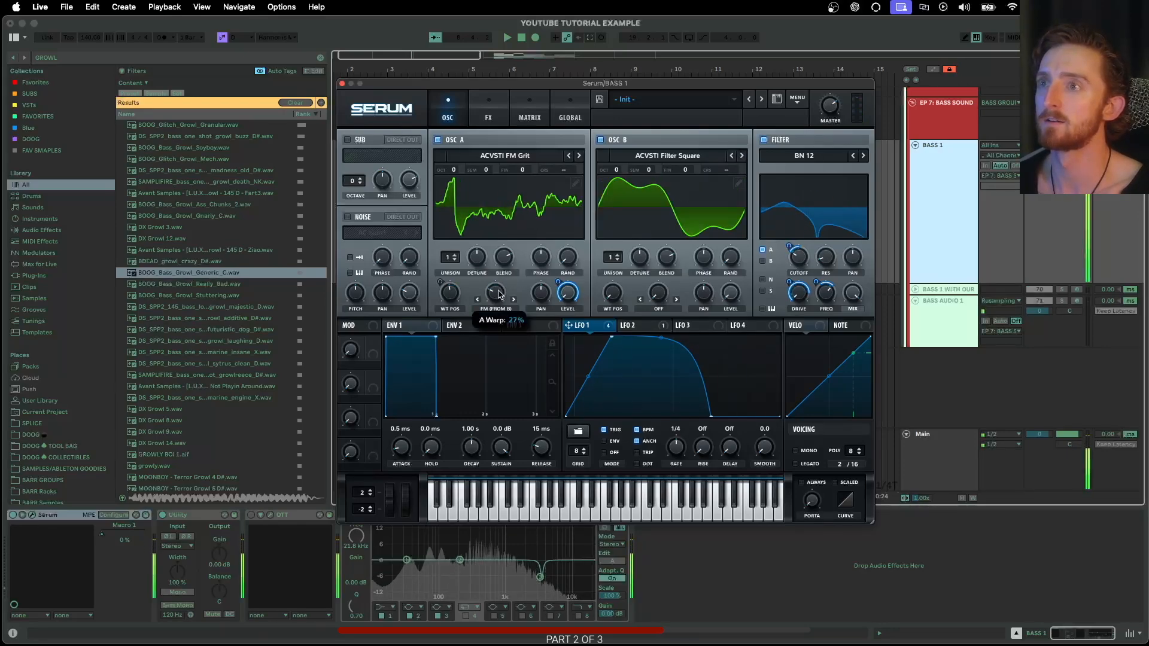
pyautogui.click(636, 326)
pyautogui.moveTo(648, 330); pyautogui.dragTo(478, 335)
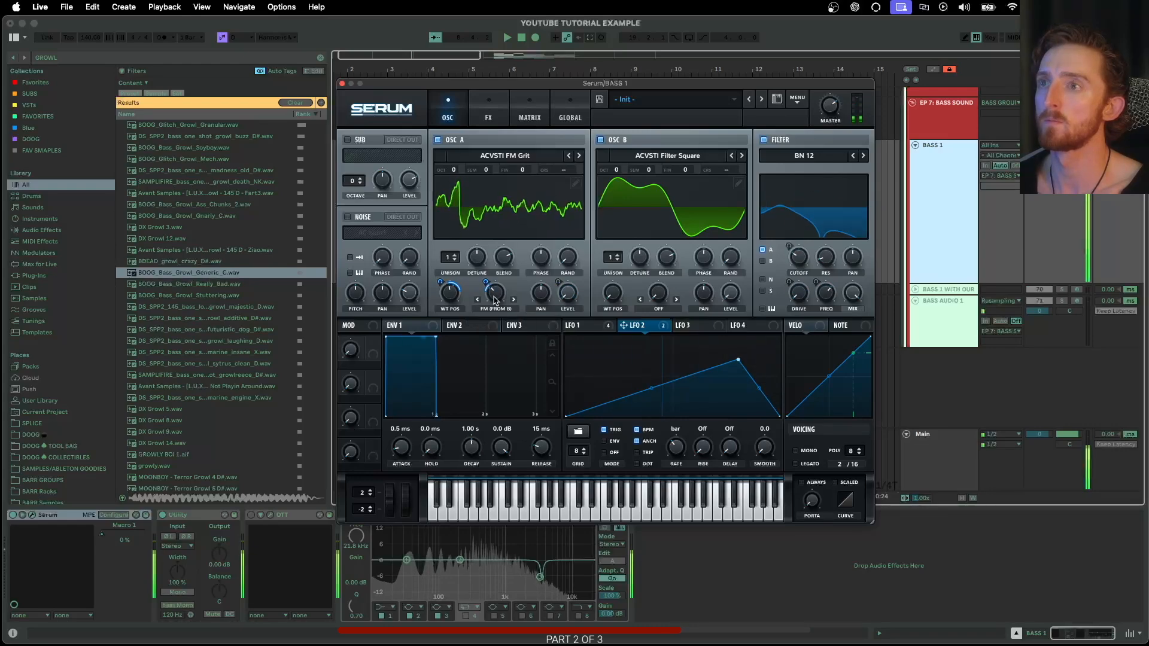
# - Turn on the sub oscillator and modulate its level with LFO 3
pyautogui.click(605, 328)
pyautogui.click(347, 141)
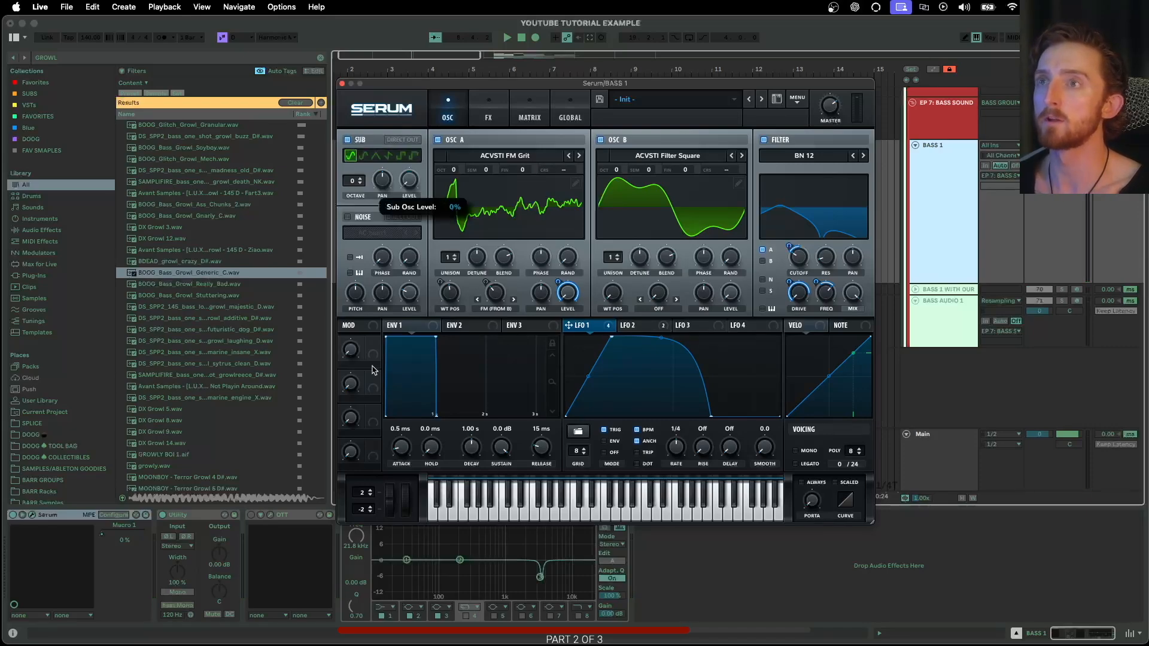
pyautogui.click(697, 331)
pyautogui.moveTo(702, 331); pyautogui.dragTo(409, 181)
pyautogui.click(599, 330)
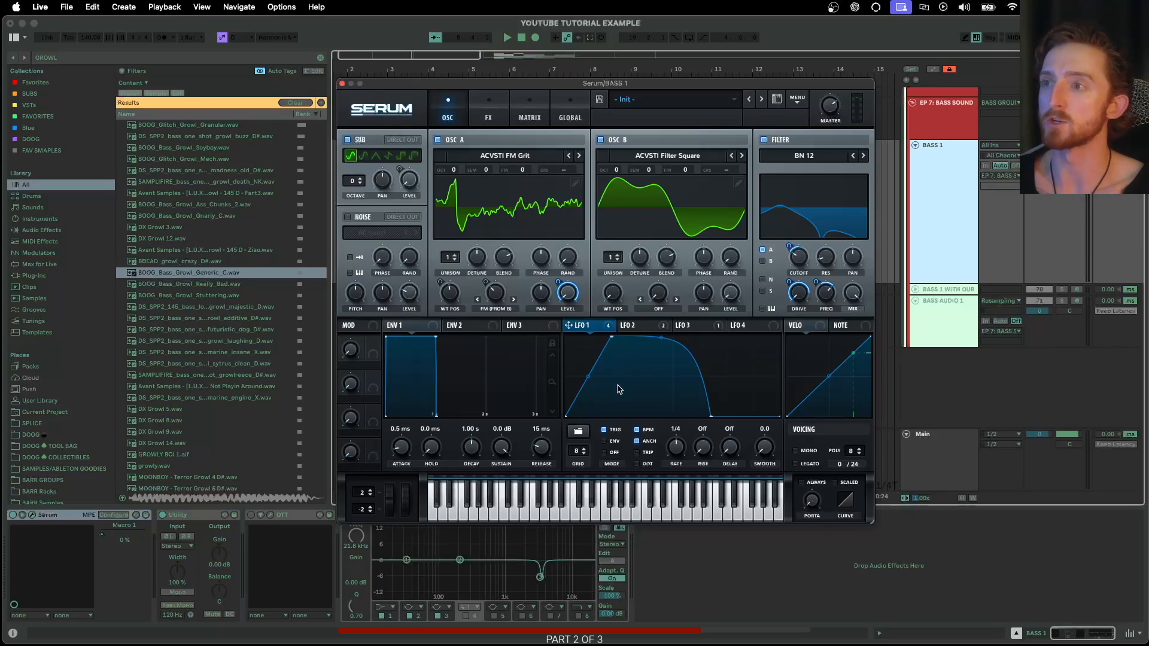
pyautogui.click(580, 434)
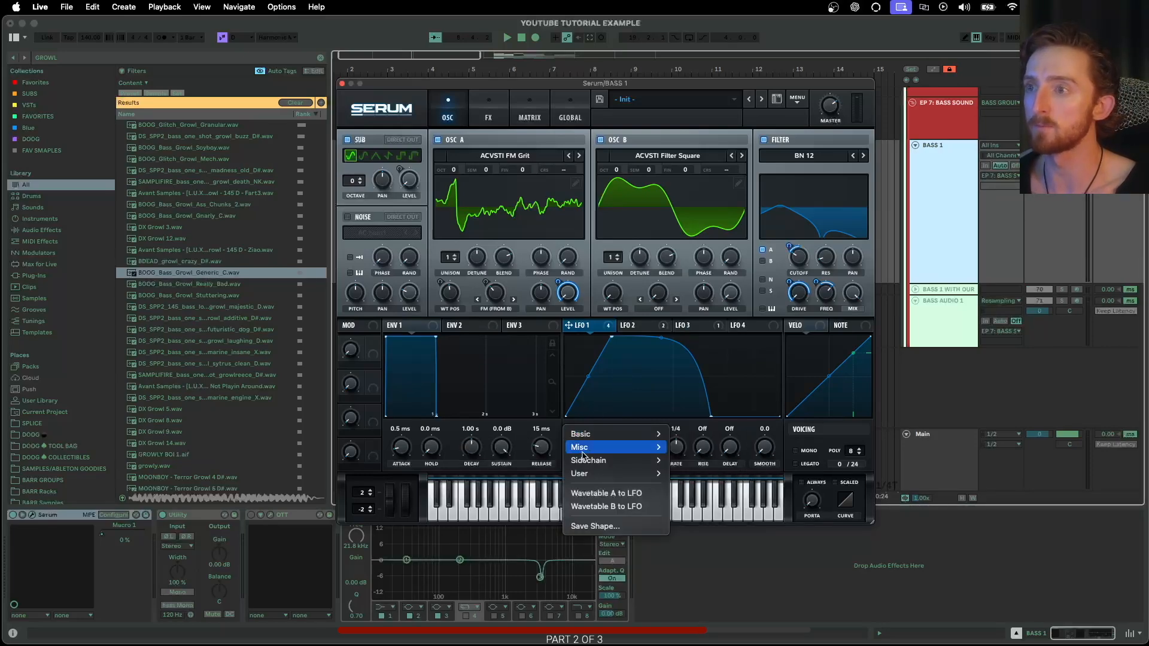
# - Save LFO 1's shape as a user shape named '1/4 NOTE WOMP'
pyautogui.click(593, 526)
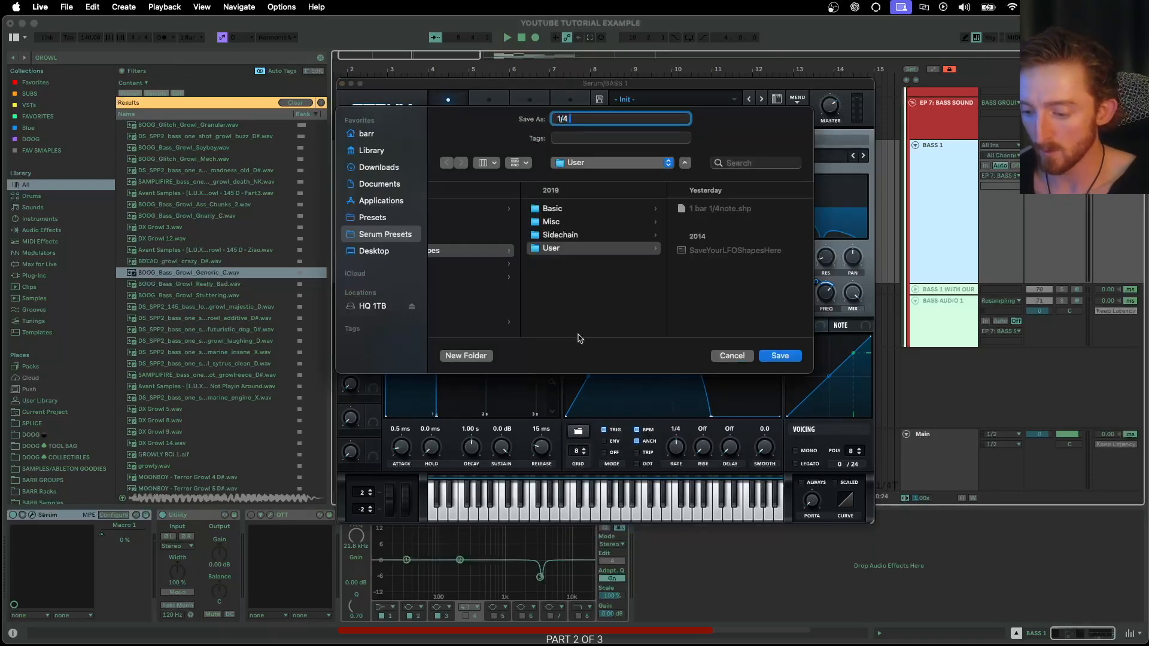
pyautogui.write('1/4 NOTE WOMP')
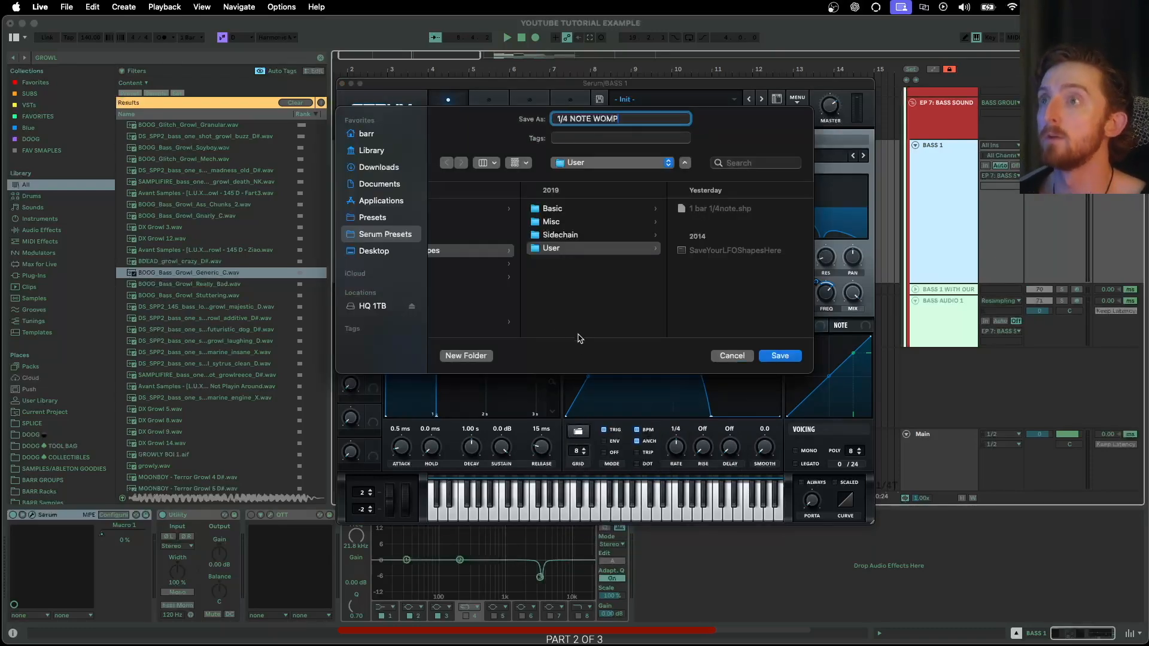
pyautogui.click(781, 357)
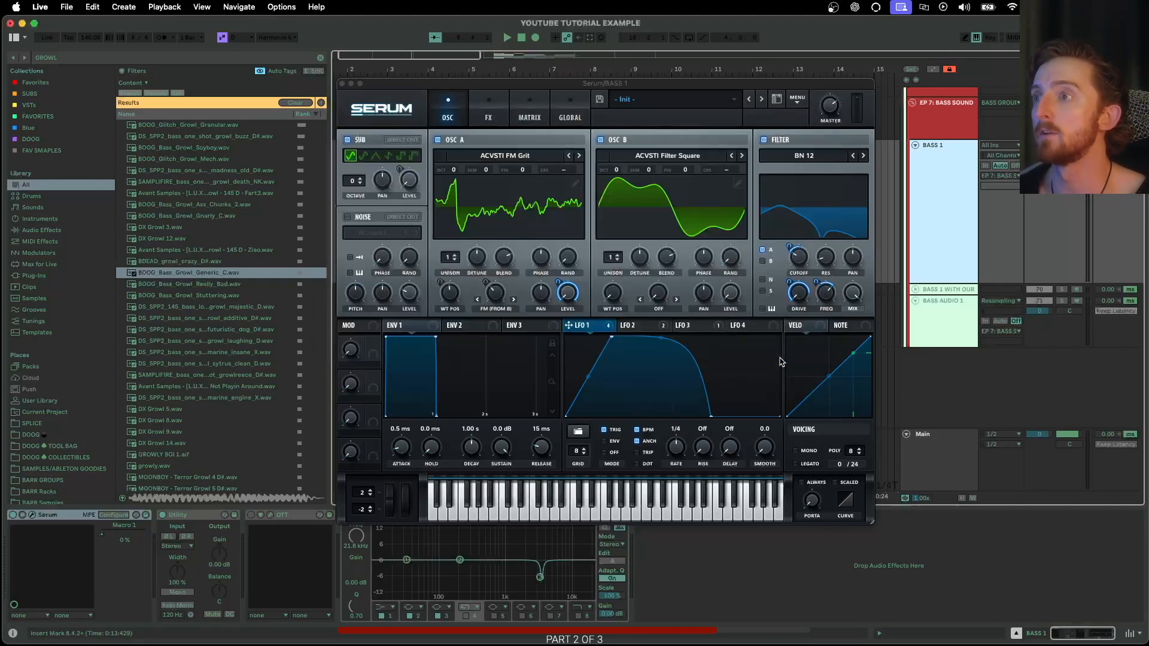
# - Load the 1:4 NOTE WOMP shape into LFO 3, widen its falling edge, and enable trigger
pyautogui.click(683, 326)
pyautogui.click(579, 432)
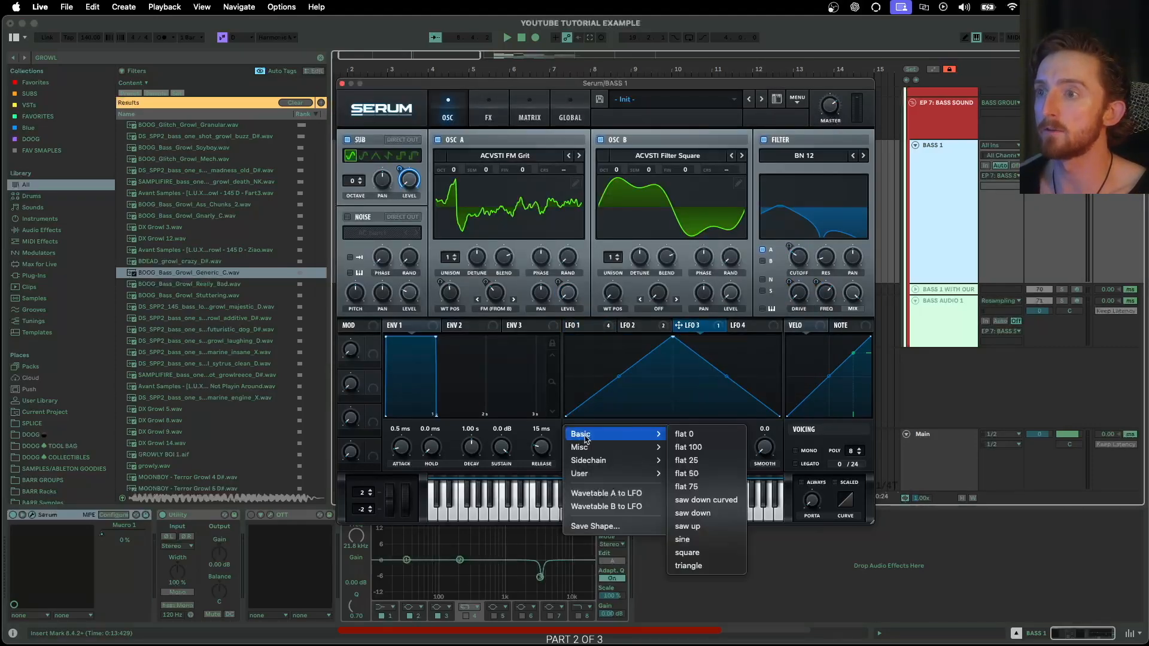
pyautogui.moveTo(598, 477)
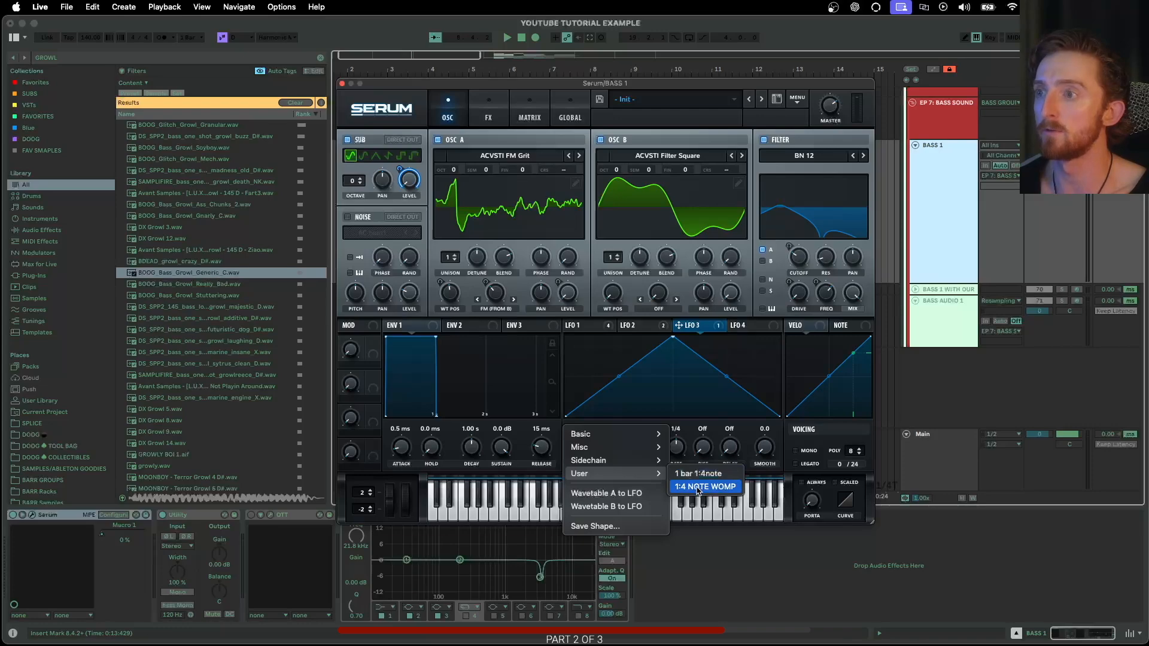
pyautogui.click(700, 487)
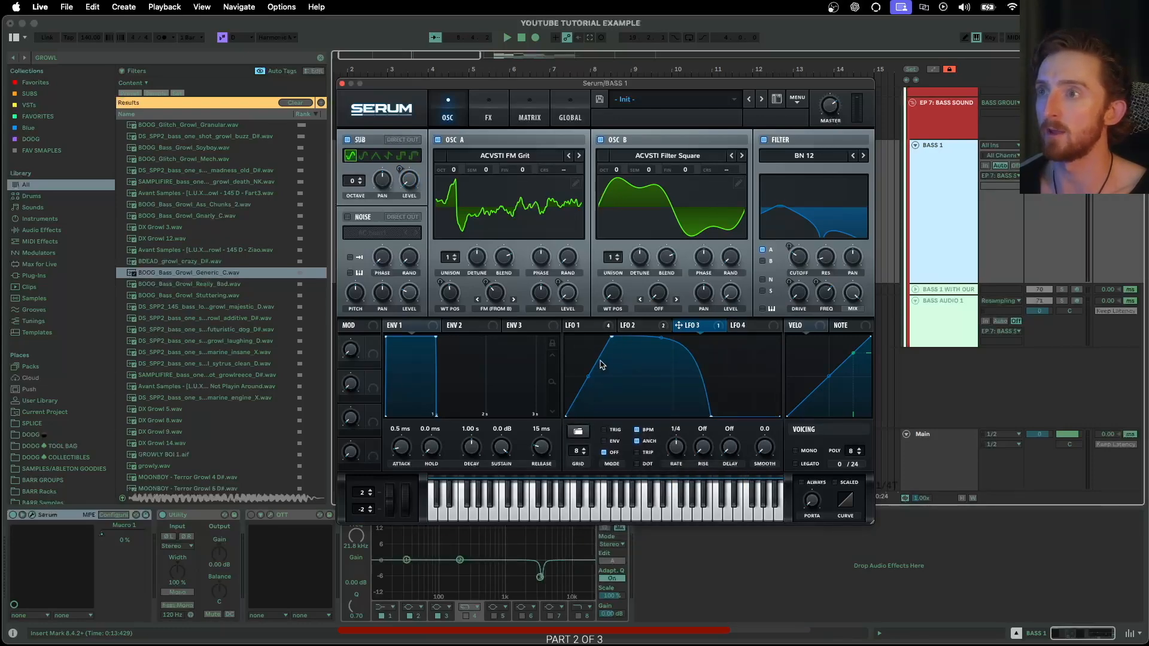
pyautogui.click(592, 325)
pyautogui.click(688, 325)
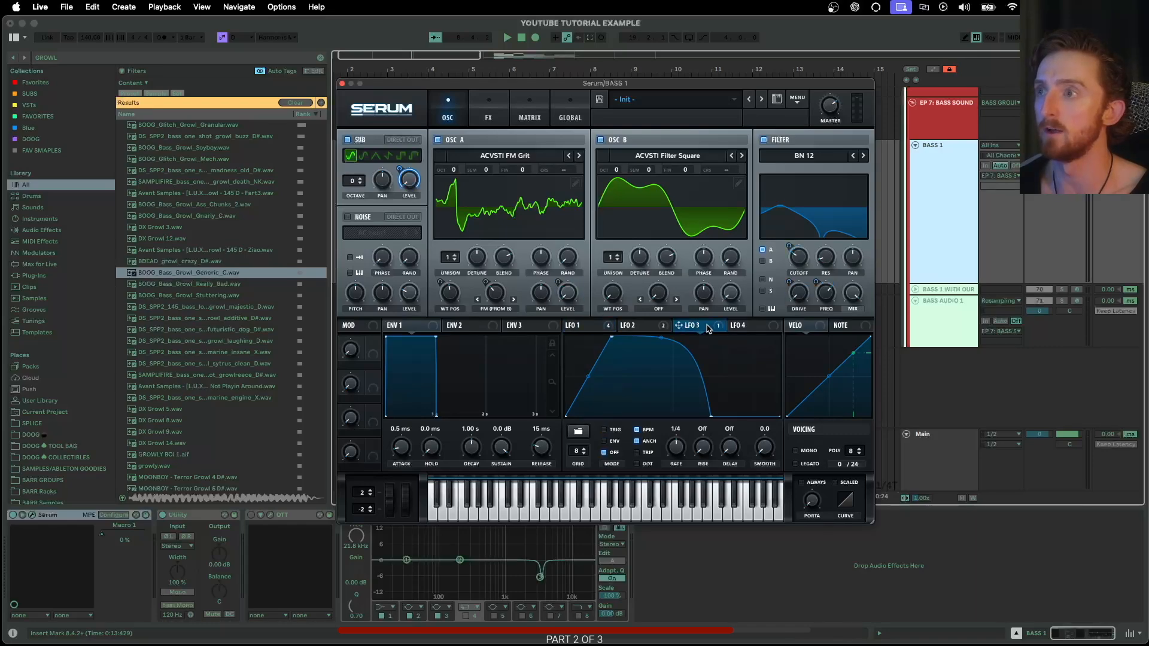
pyautogui.moveTo(711, 417); pyautogui.dragTo(781, 422)
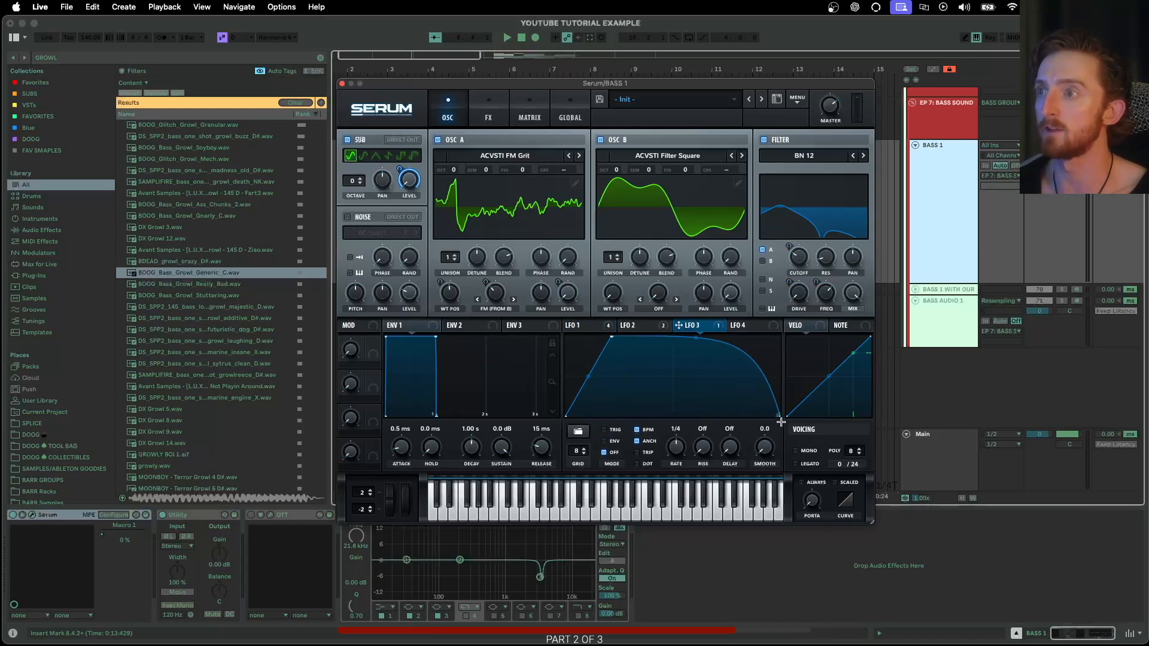
pyautogui.click(604, 430)
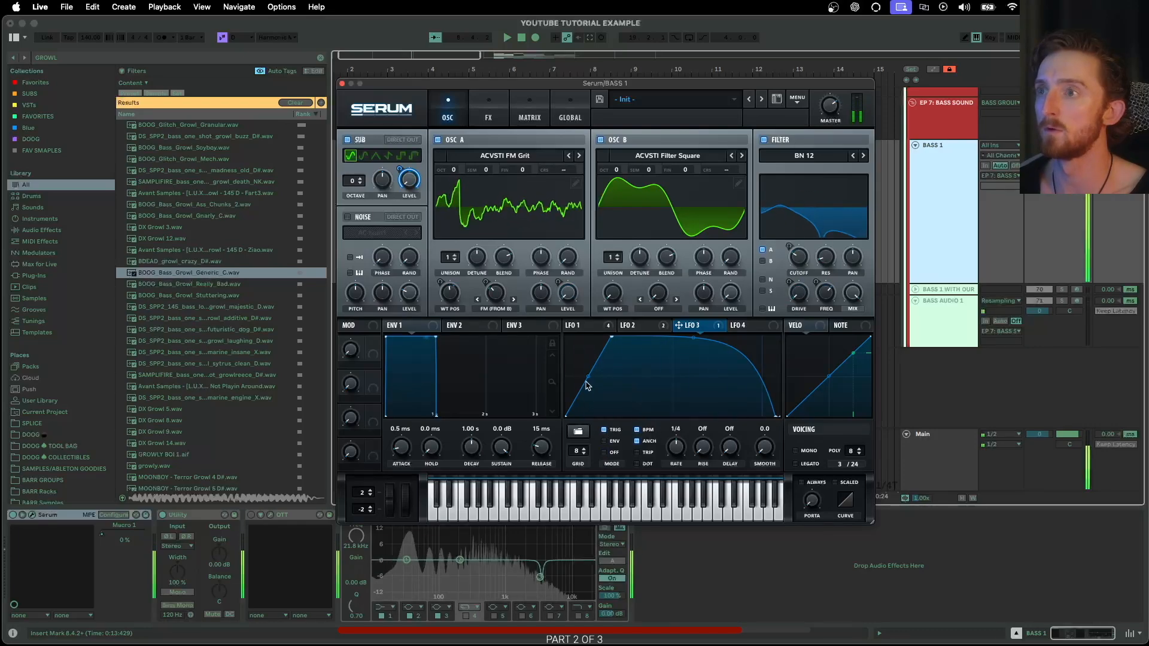
# - Curve LFO 3's rising edge, route LFO 1 to filter drive, and set LFO 1 to straight 1/4
pyautogui.moveTo(590, 380); pyautogui.dragTo(583, 368)
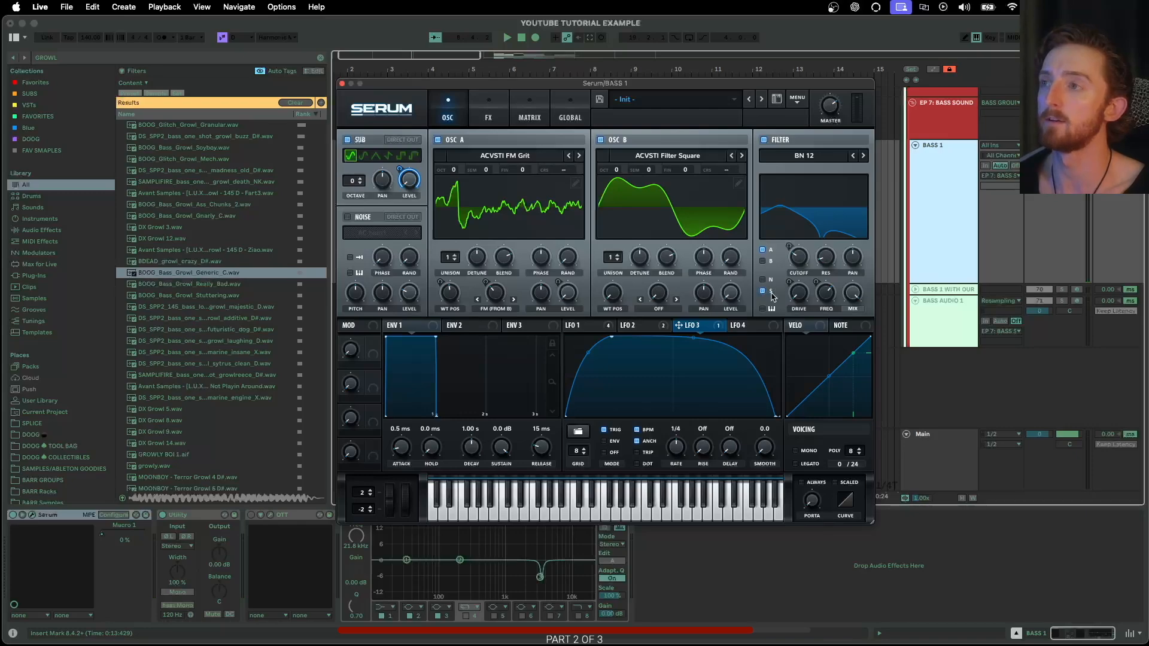
pyautogui.moveTo(607, 328); pyautogui.dragTo(788, 294)
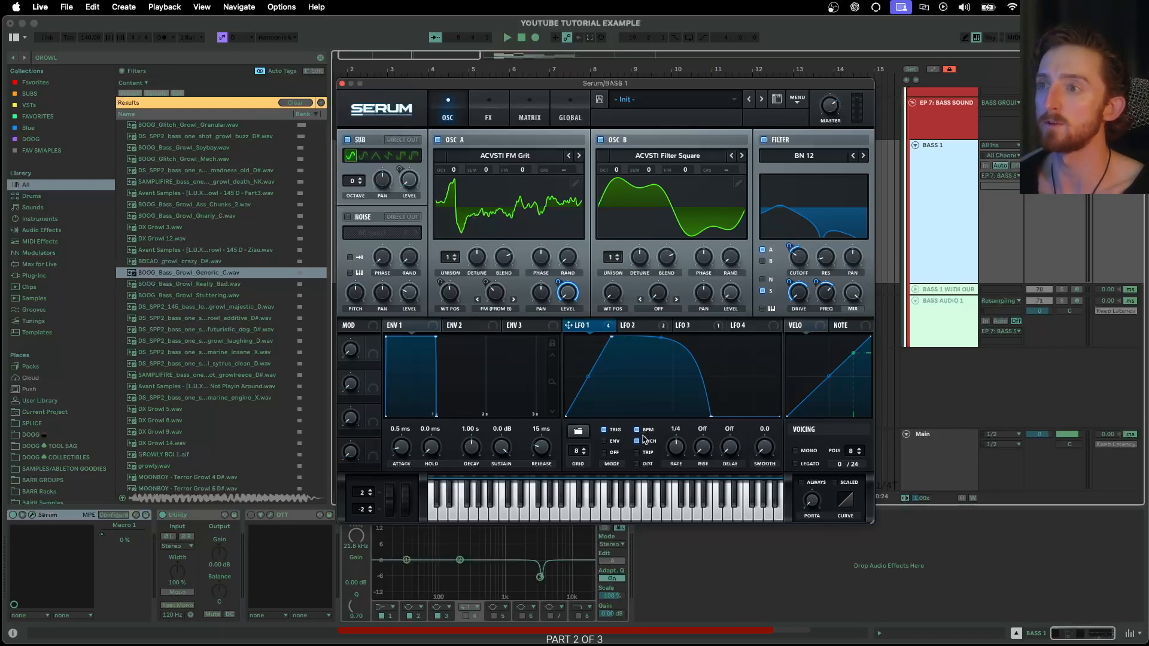
pyautogui.moveTo(678, 451)
pyautogui.mouseDown()
pyautogui.moveTo(677, 461)
pyautogui.moveTo(680, 445)
pyautogui.mouseUp()
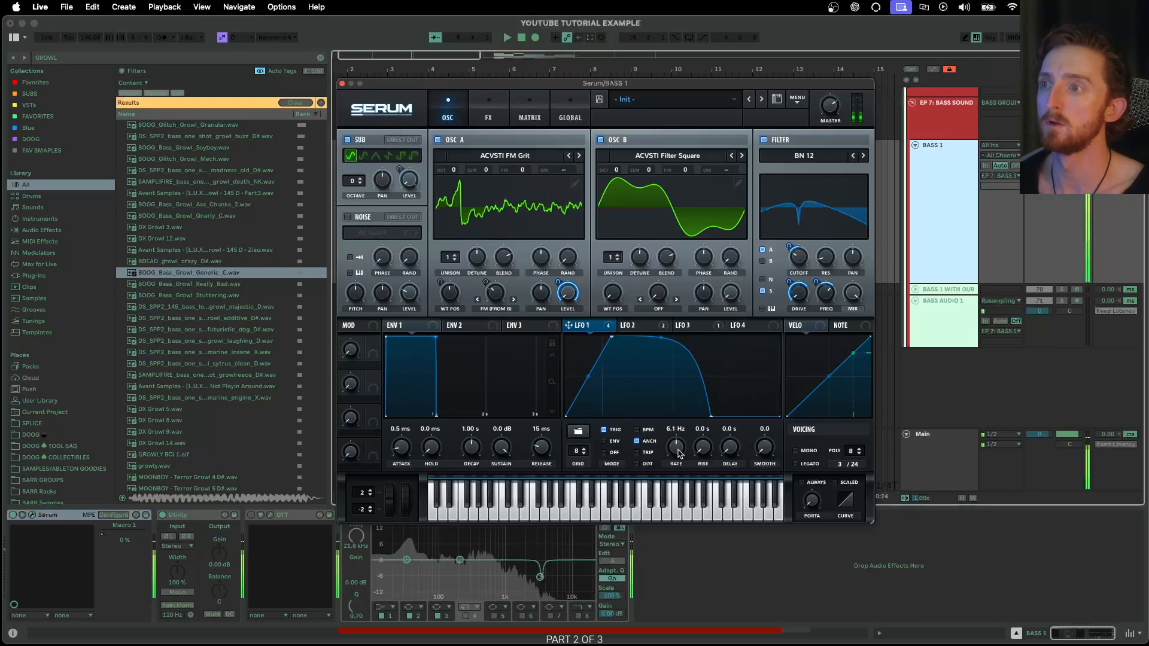
pyautogui.moveTo(681, 446); pyautogui.dragTo(679, 453)
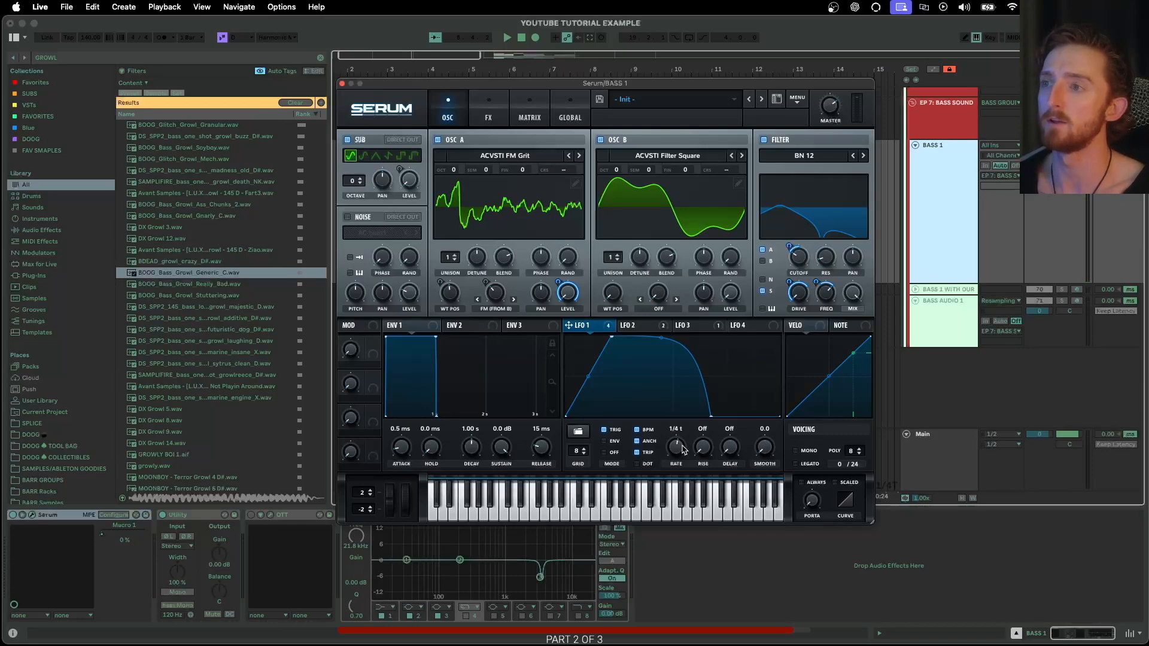
pyautogui.moveTo(684, 449); pyautogui.dragTo(685, 445)
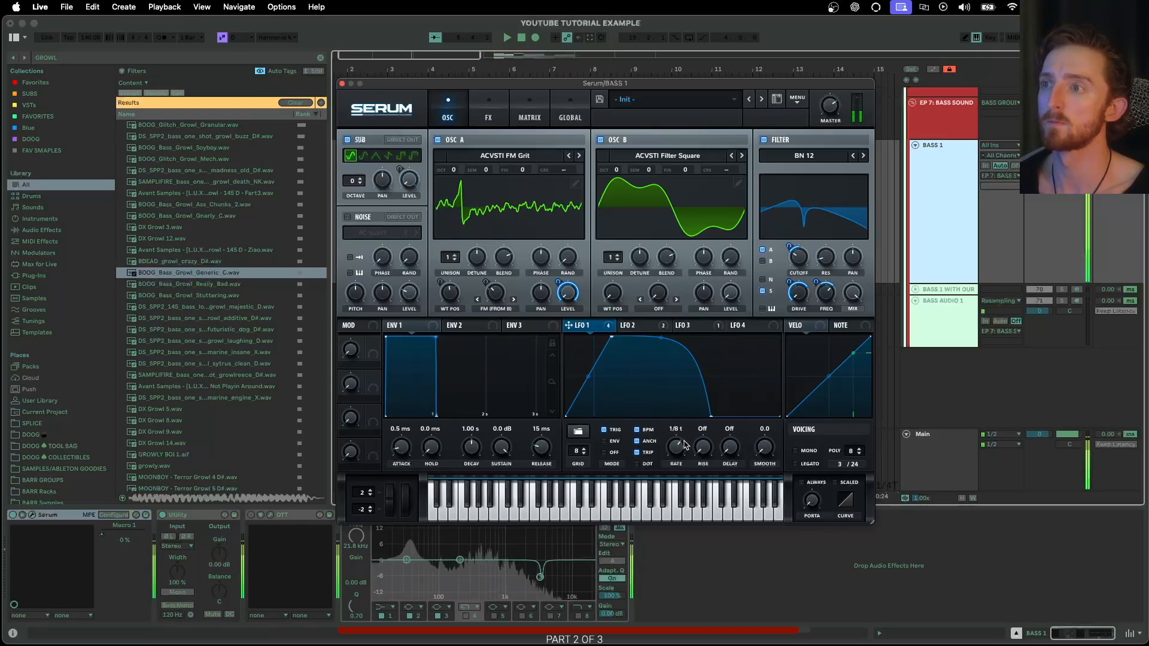
pyautogui.moveTo(685, 446); pyautogui.dragTo(681, 453)
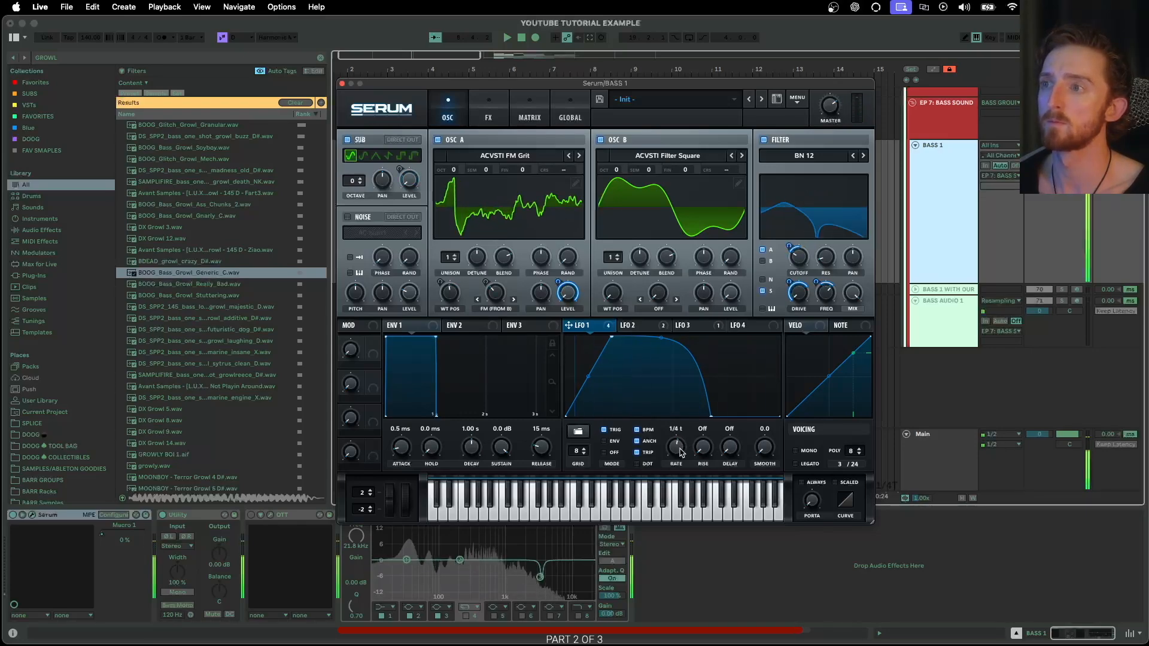
pyautogui.click(637, 453)
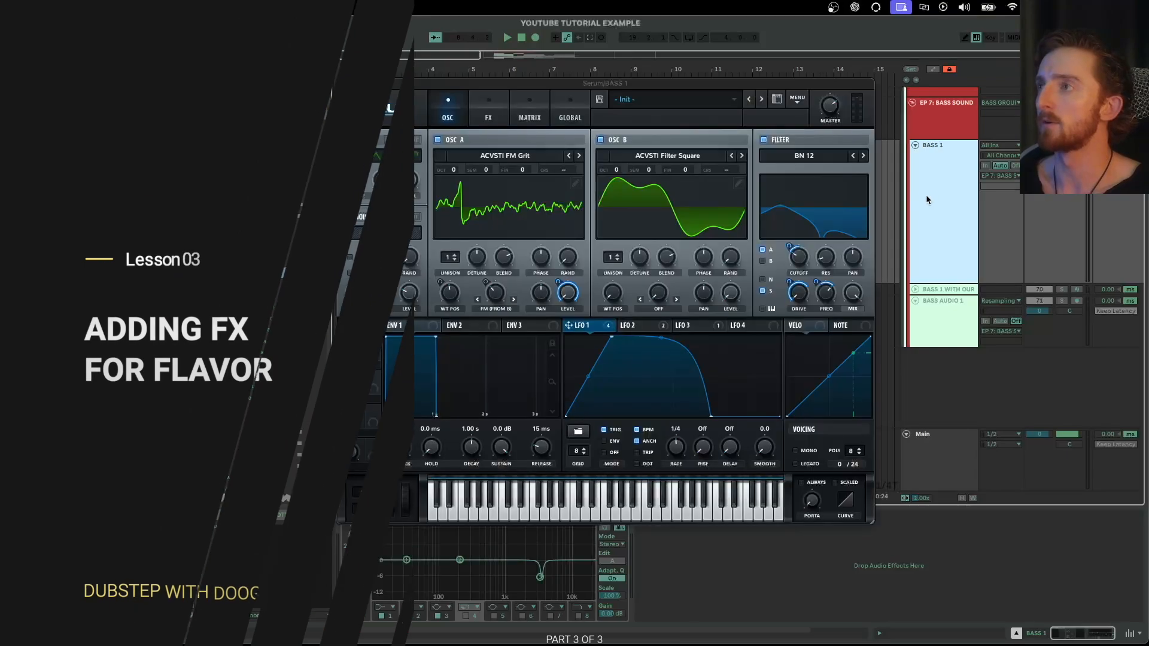
# - Nudge the Serum window and bring up the FX rack in place of the oscillator page
pyautogui.moveTo(359, 81); pyautogui.dragTo(358, 79)
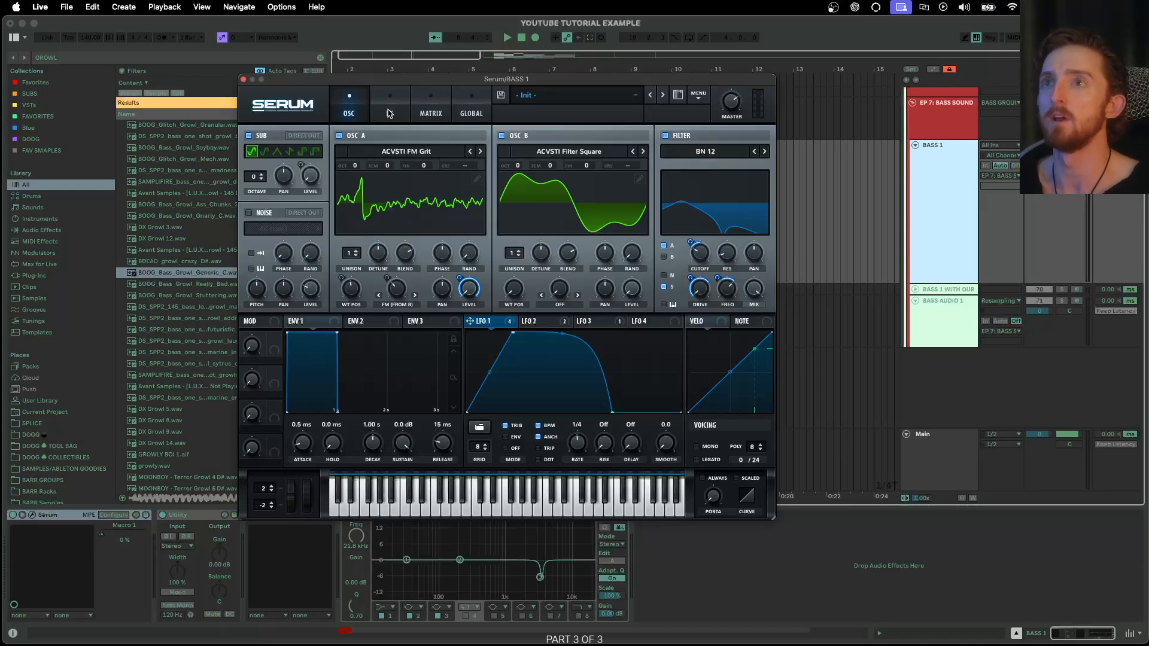
pyautogui.click(389, 113)
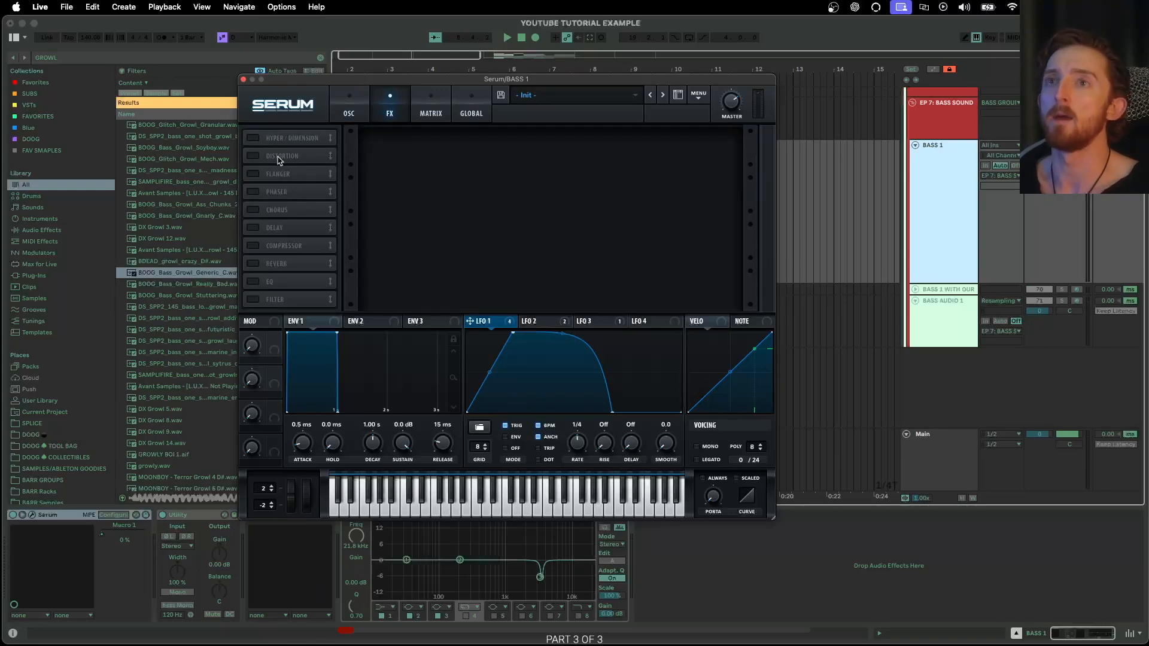
# - Enable the Tube Distortion, raise its drive and adjust its wet mix
pyautogui.moveTo(283, 159); pyautogui.dragTo(300, 214)
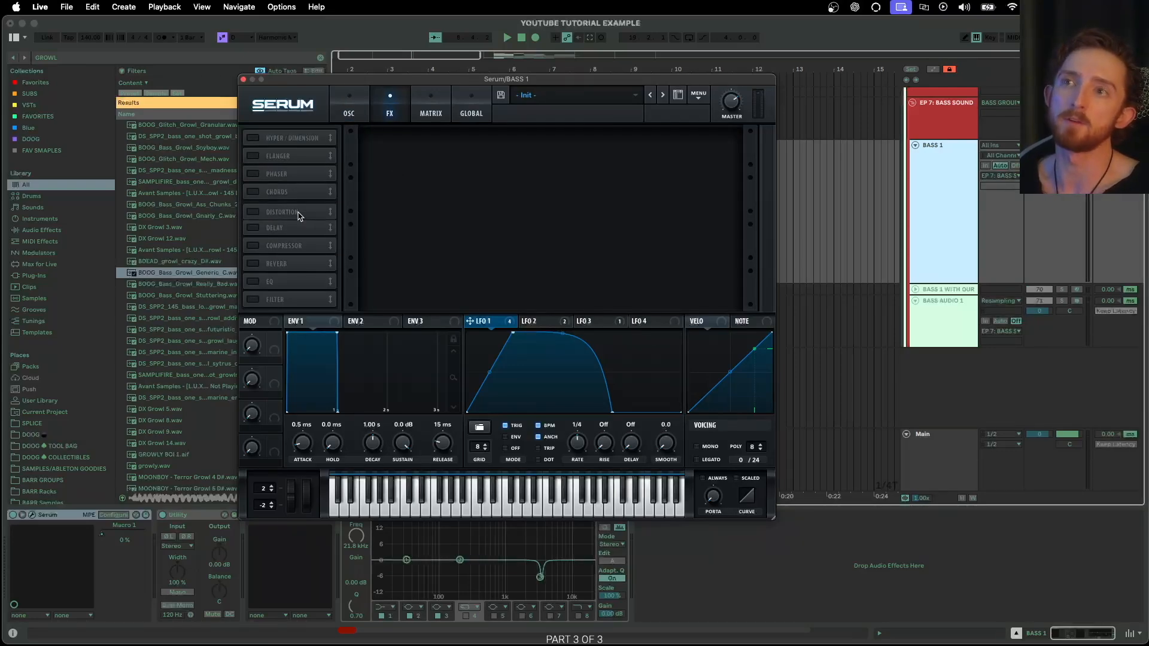
pyautogui.click(254, 210)
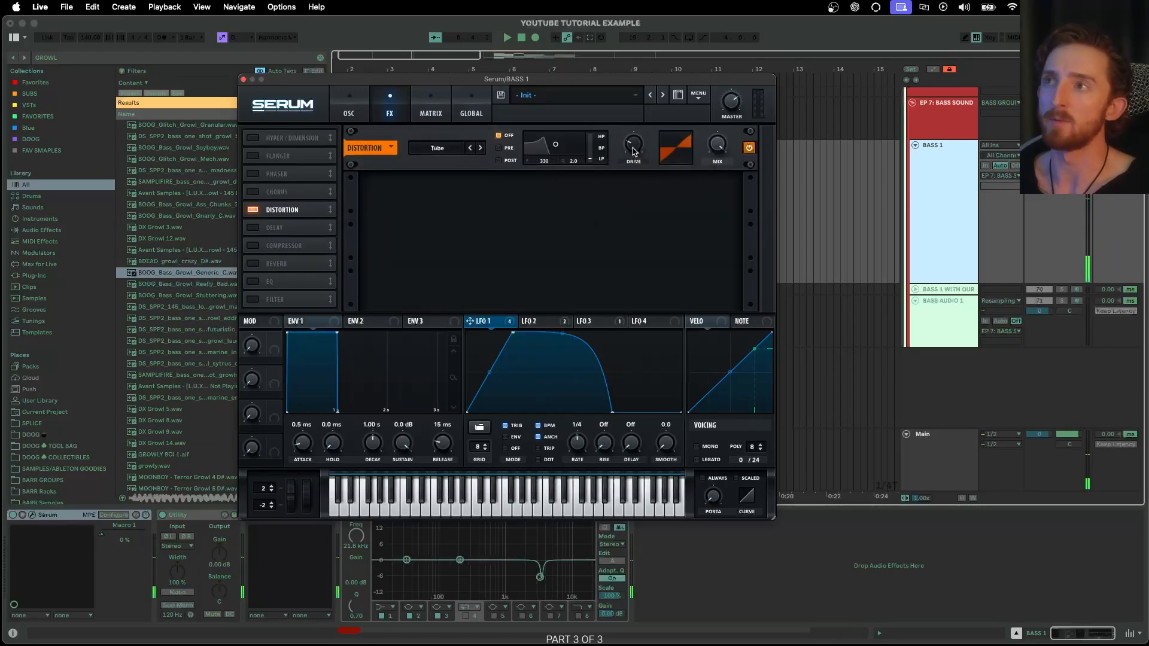
pyautogui.moveTo(634, 151); pyautogui.dragTo(656, 120)
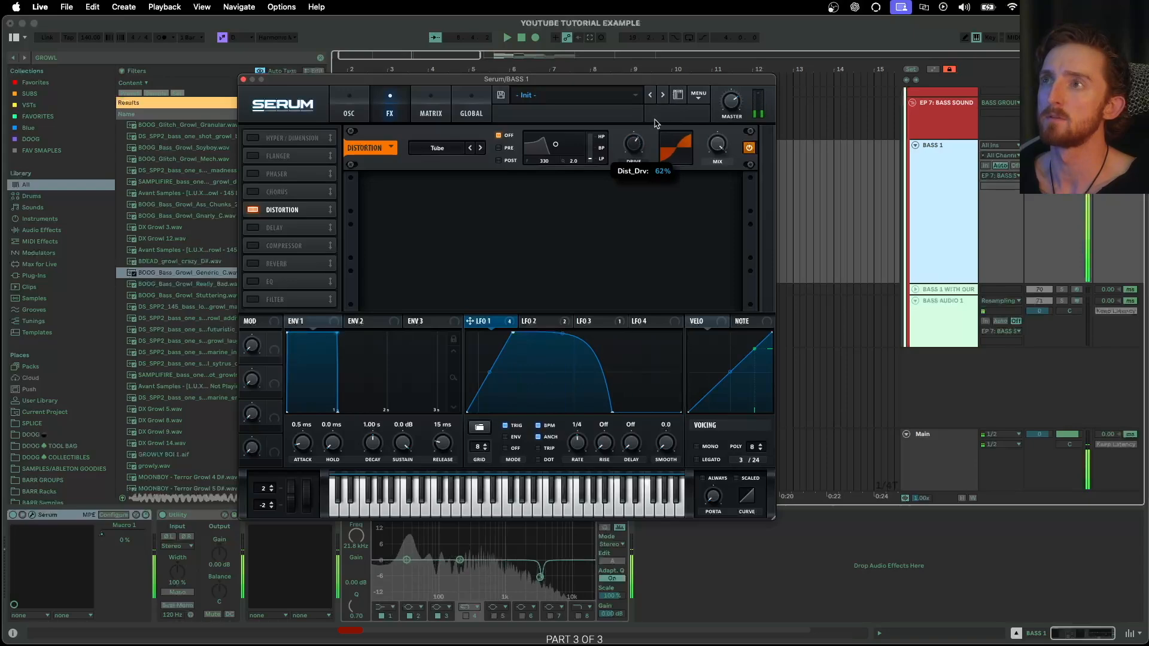
pyautogui.moveTo(717, 144); pyautogui.dragTo(692, 264)
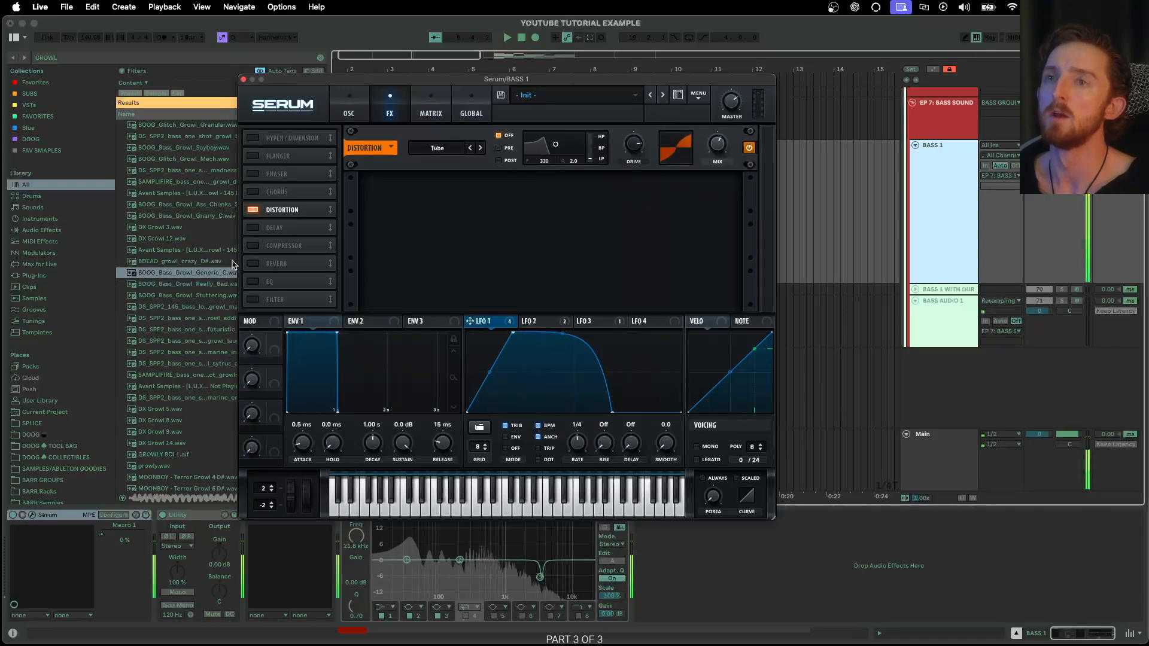
# - Enable a multiband Compressor with threshold at -27.6 dB, placed ahead of the Distortion
pyautogui.click(260, 248)
pyautogui.moveTo(260, 247); pyautogui.dragTo(285, 225)
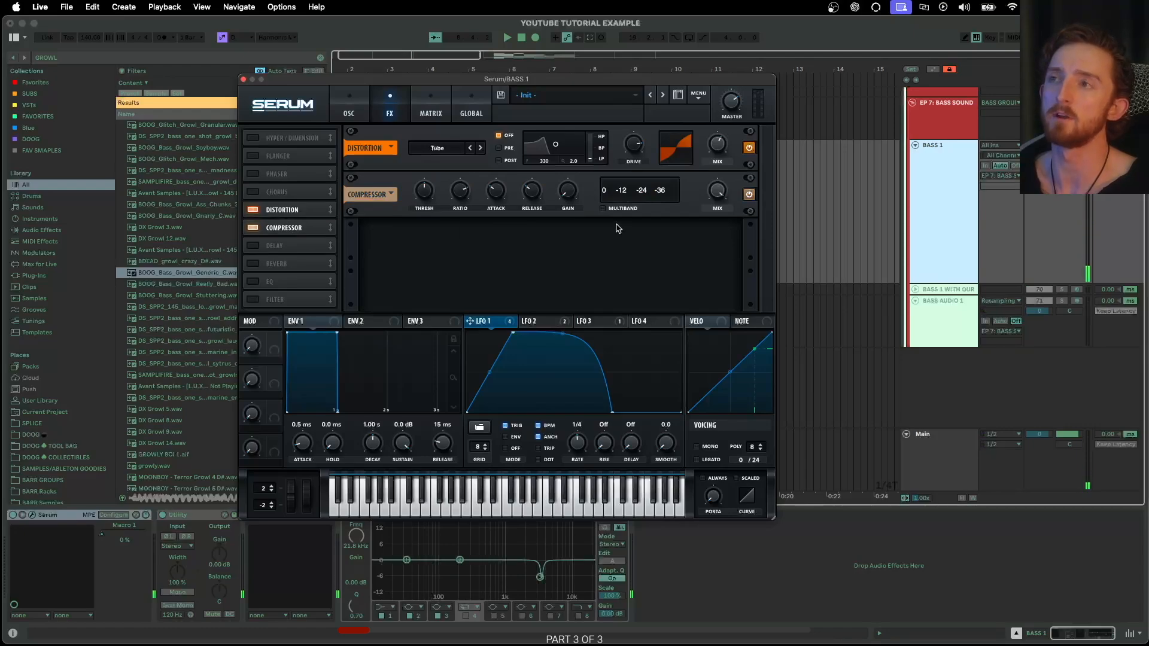
pyautogui.click(603, 209)
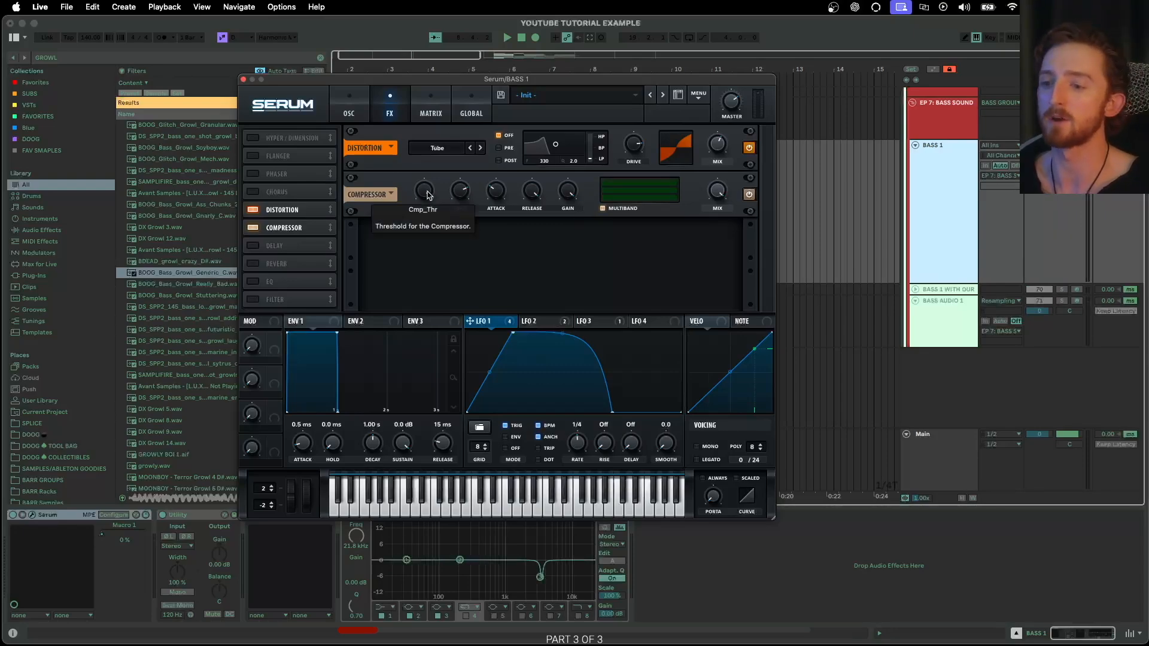
pyautogui.moveTo(428, 192); pyautogui.dragTo(410, 221)
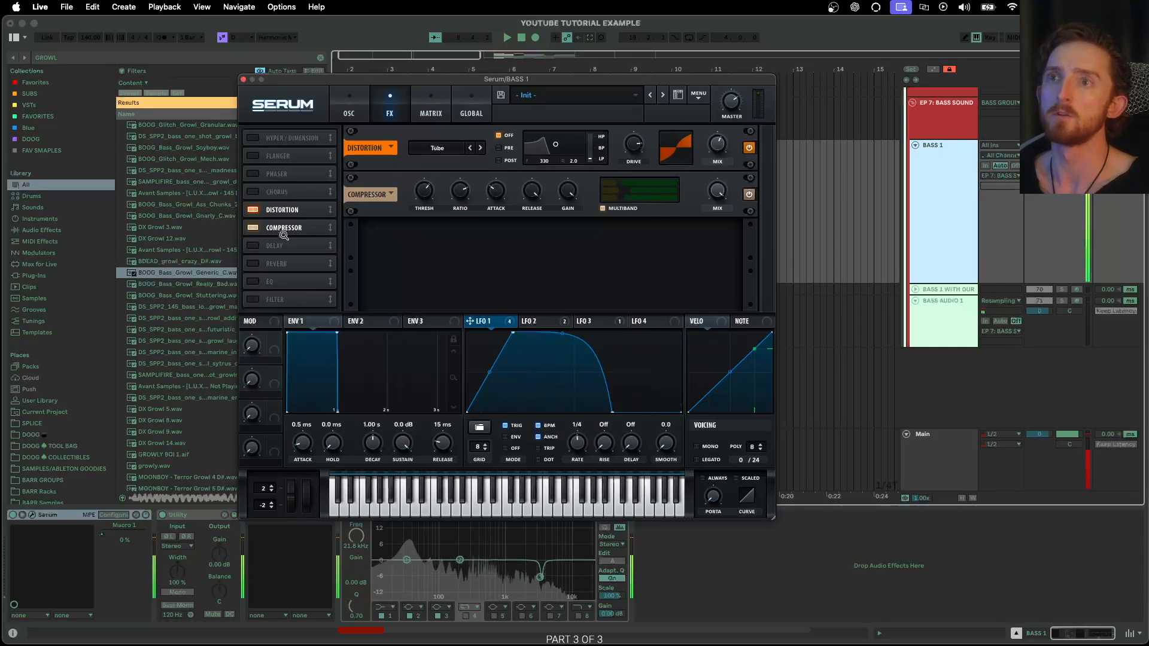
pyautogui.moveTo(281, 210); pyautogui.dragTo(288, 286)
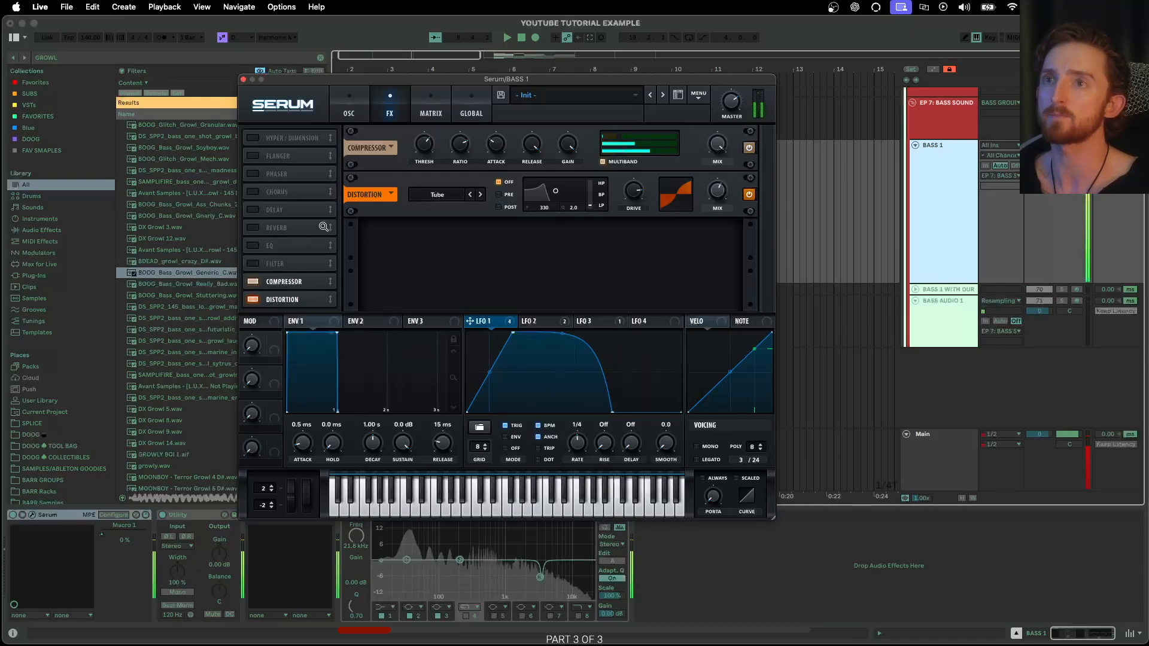
# - Enable Hyper/Dimension and leave Chorus and Reverb switched off after comparing them
pyautogui.click(253, 139)
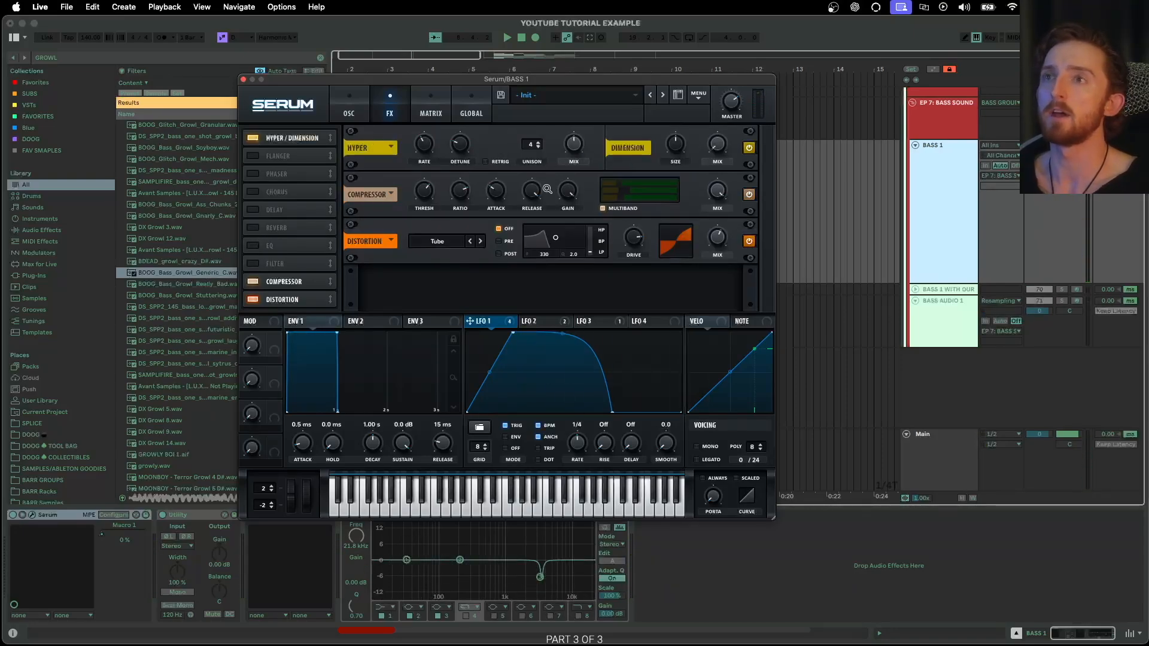
pyautogui.moveTo(535, 144)
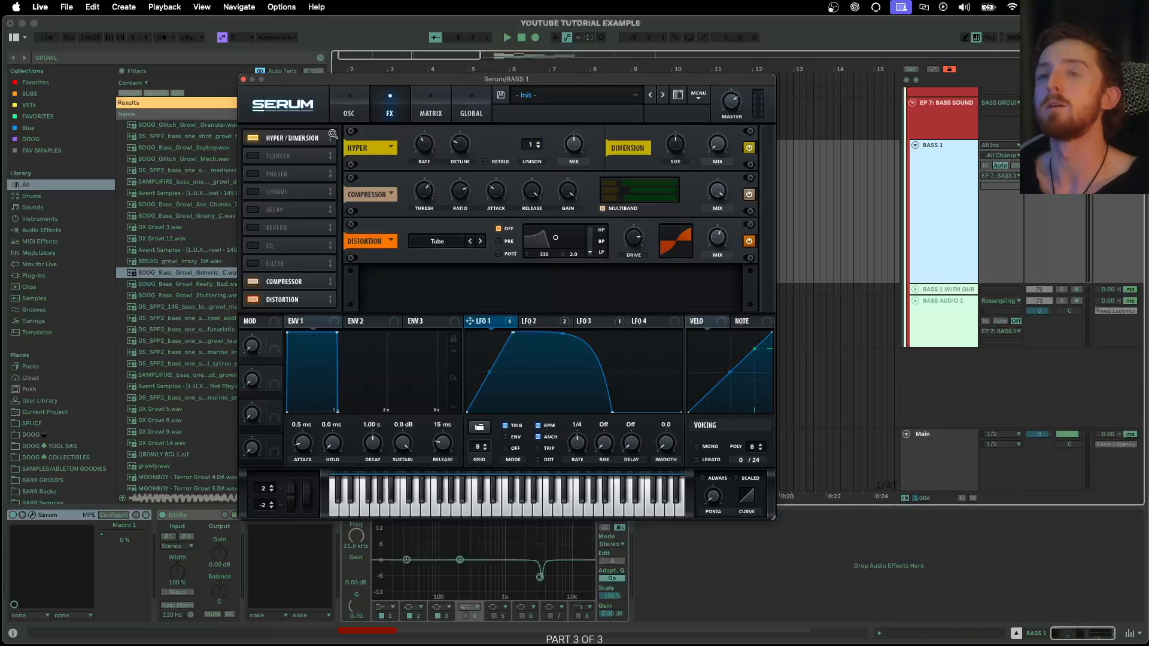
pyautogui.click(254, 192)
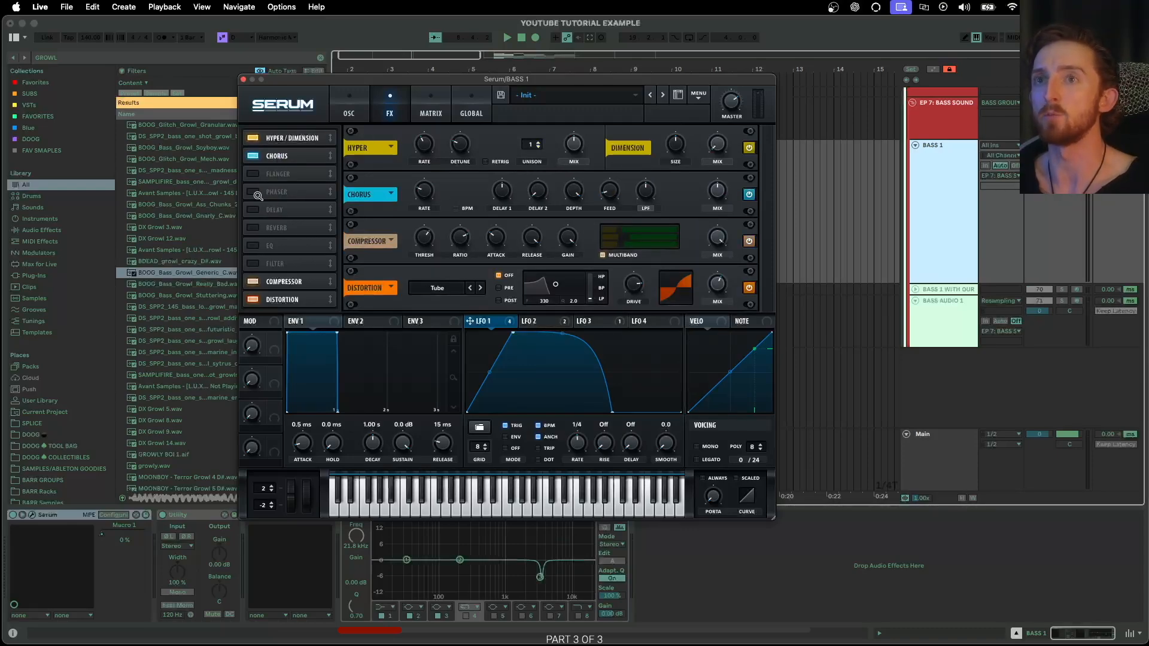
pyautogui.click(253, 227)
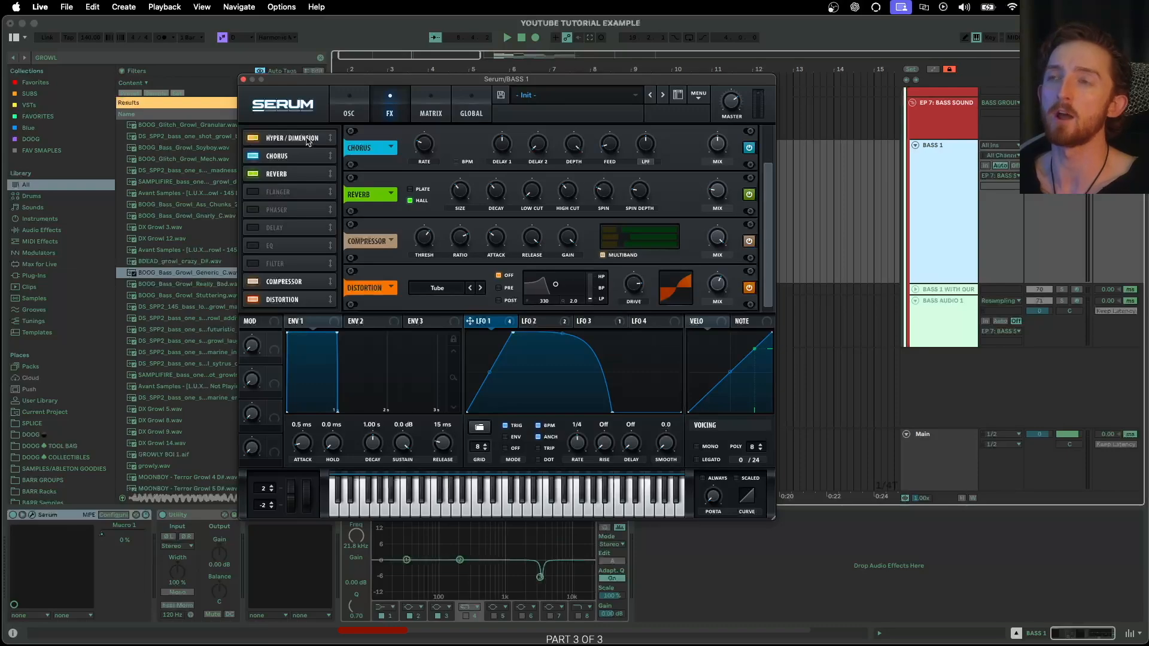
pyautogui.click(255, 174)
pyautogui.click(255, 156)
pyautogui.click(253, 138)
pyautogui.click(257, 173)
pyautogui.click(256, 154)
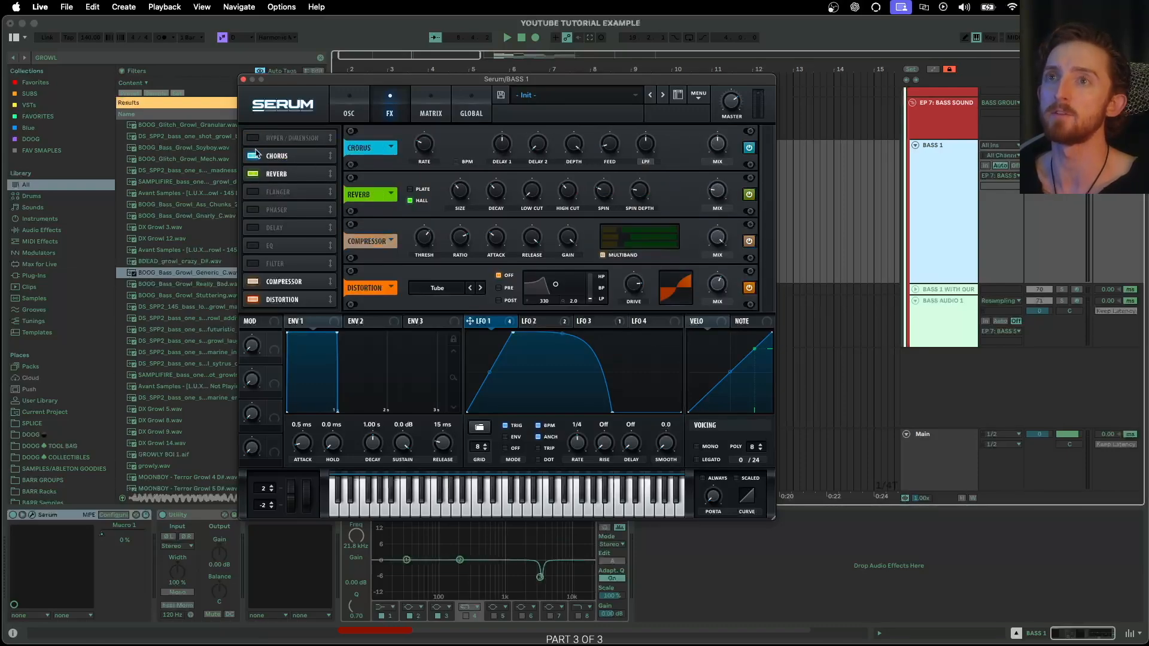
pyautogui.click(253, 138)
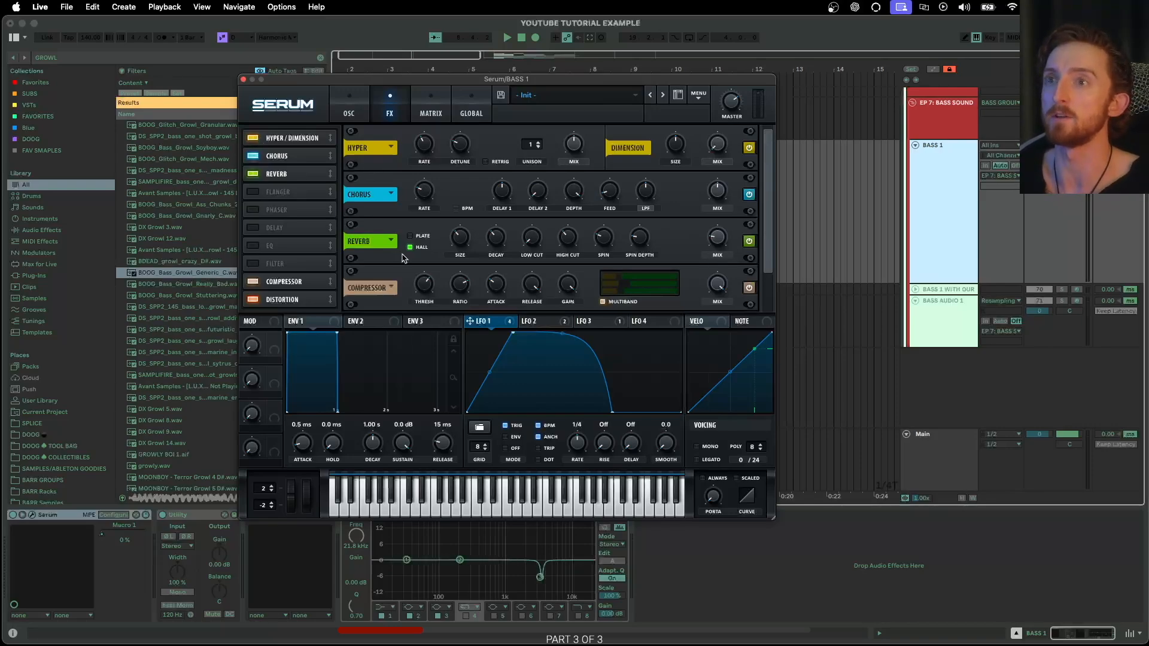
pyautogui.click(252, 175)
pyautogui.click(253, 157)
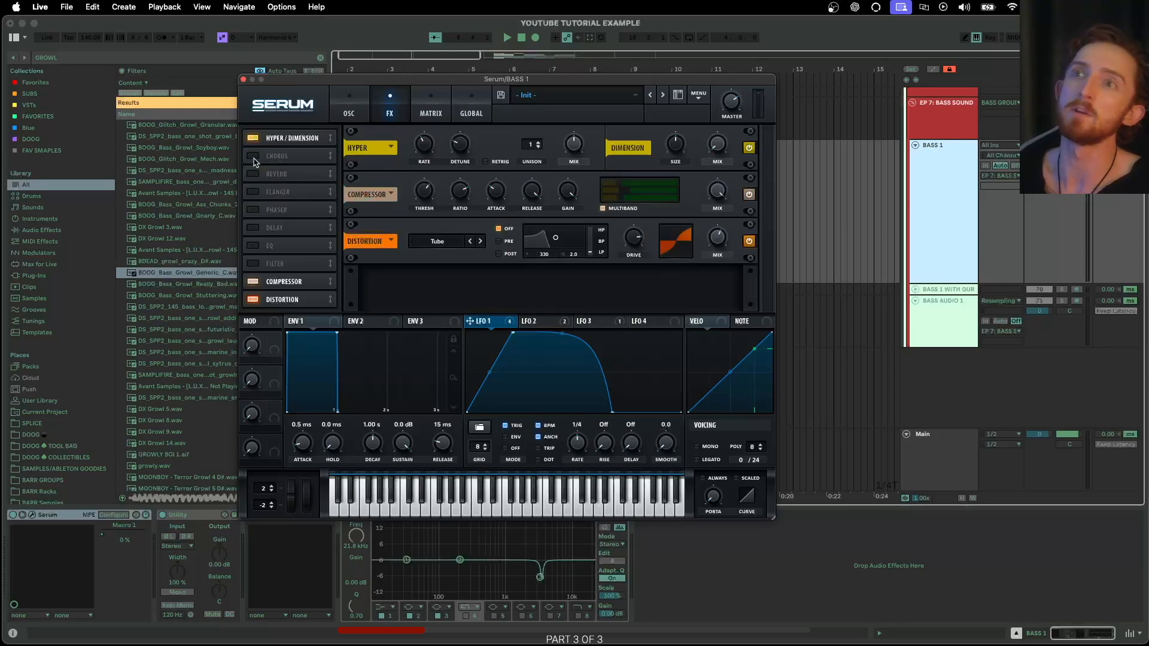
# - Set Hyper unison to 2, detune slightly lower, mix 21%, and enable the EQ in slot two
pyautogui.click(537, 145)
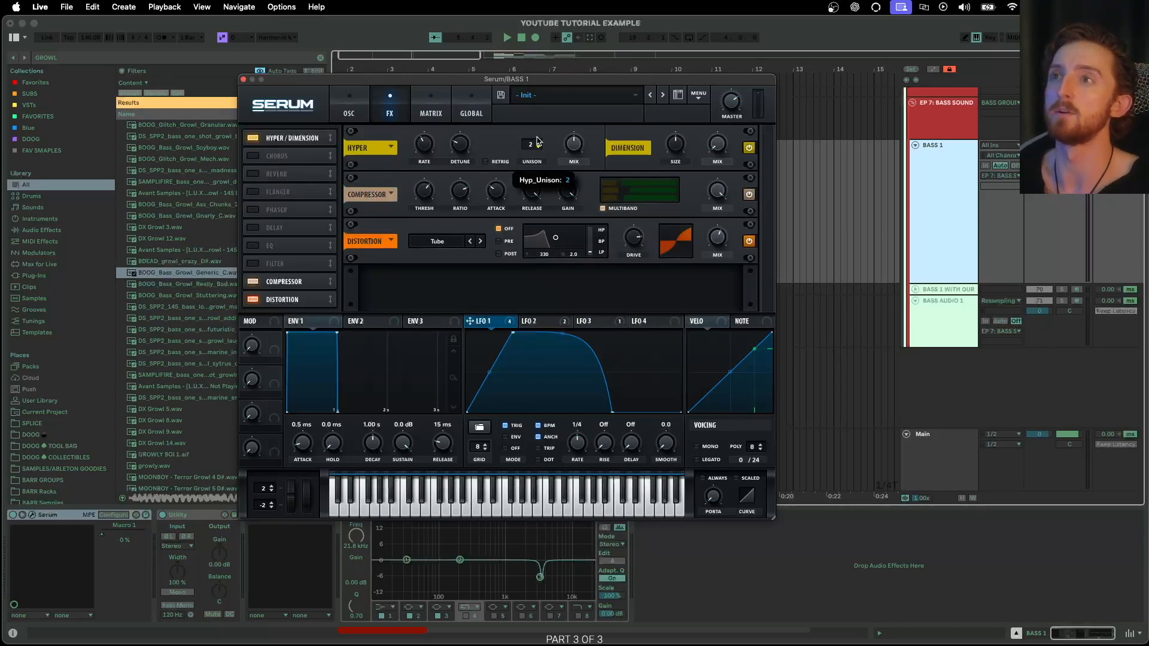
pyautogui.moveTo(454, 145); pyautogui.dragTo(455, 155)
pyautogui.moveTo(569, 144); pyautogui.dragTo(565, 186)
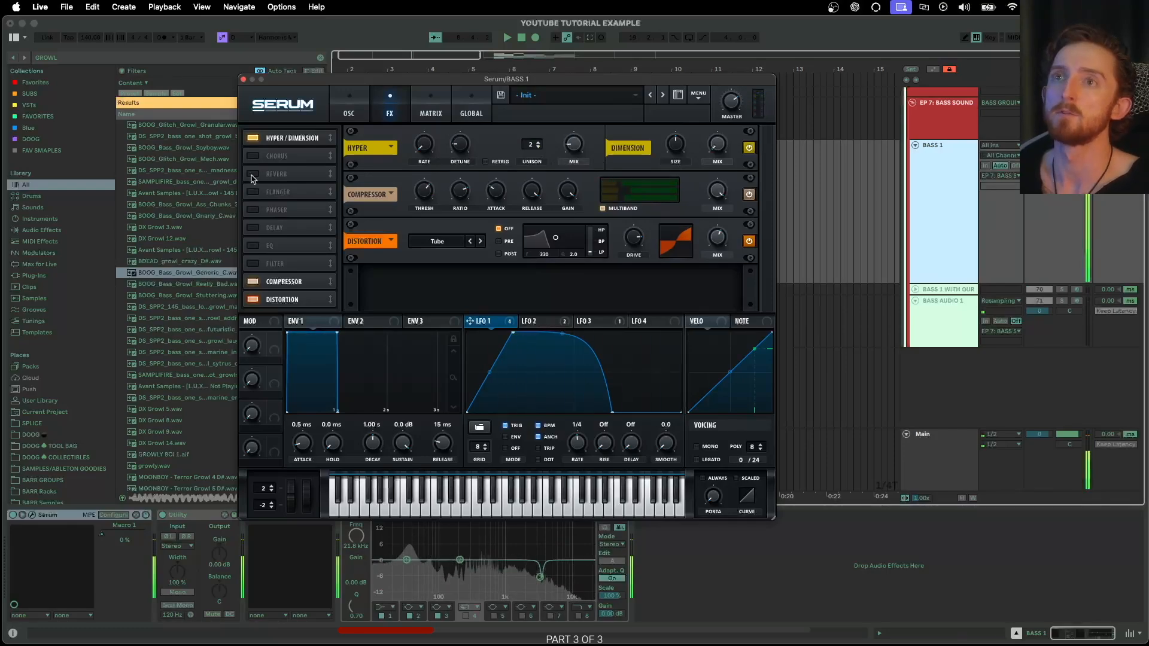
pyautogui.click(253, 246)
pyautogui.moveTo(269, 246); pyautogui.dragTo(296, 160)
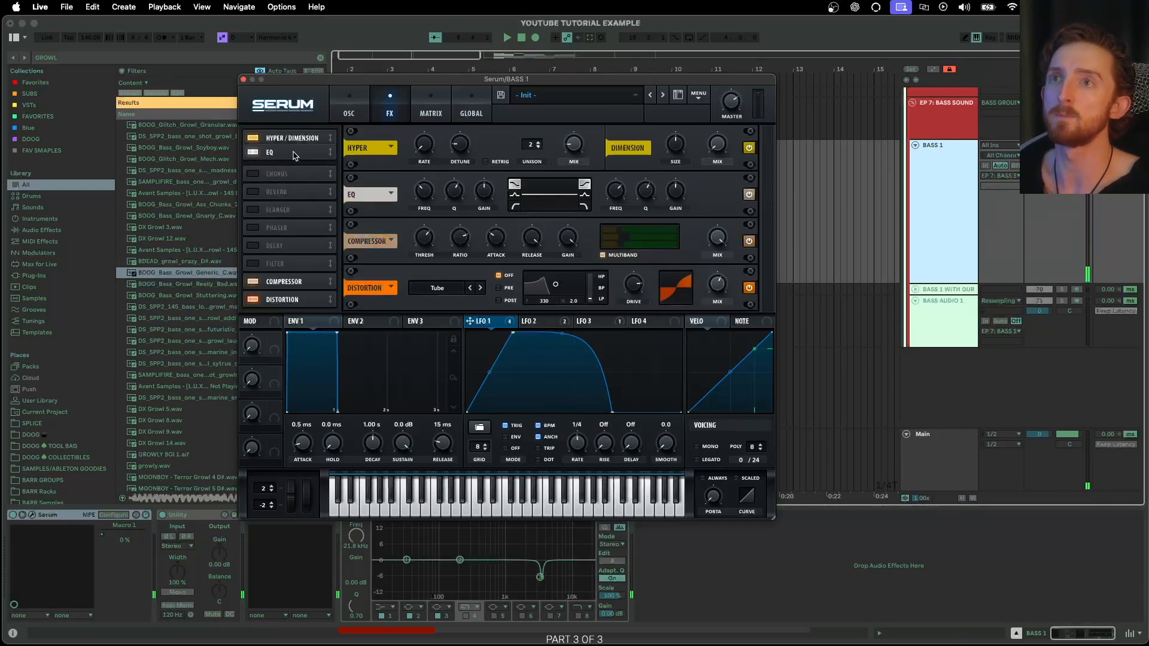
# - Cut the second EQ band's gain to minimum for a deep notch near 1271 Hz
pyautogui.click(346, 103)
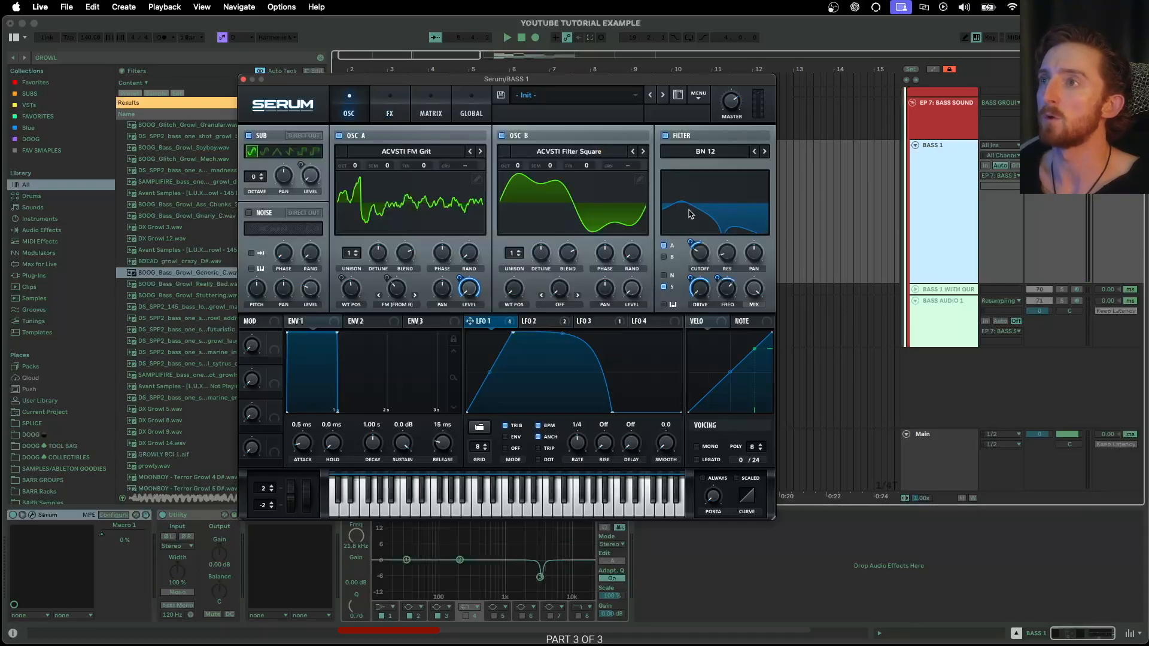
pyautogui.click(391, 114)
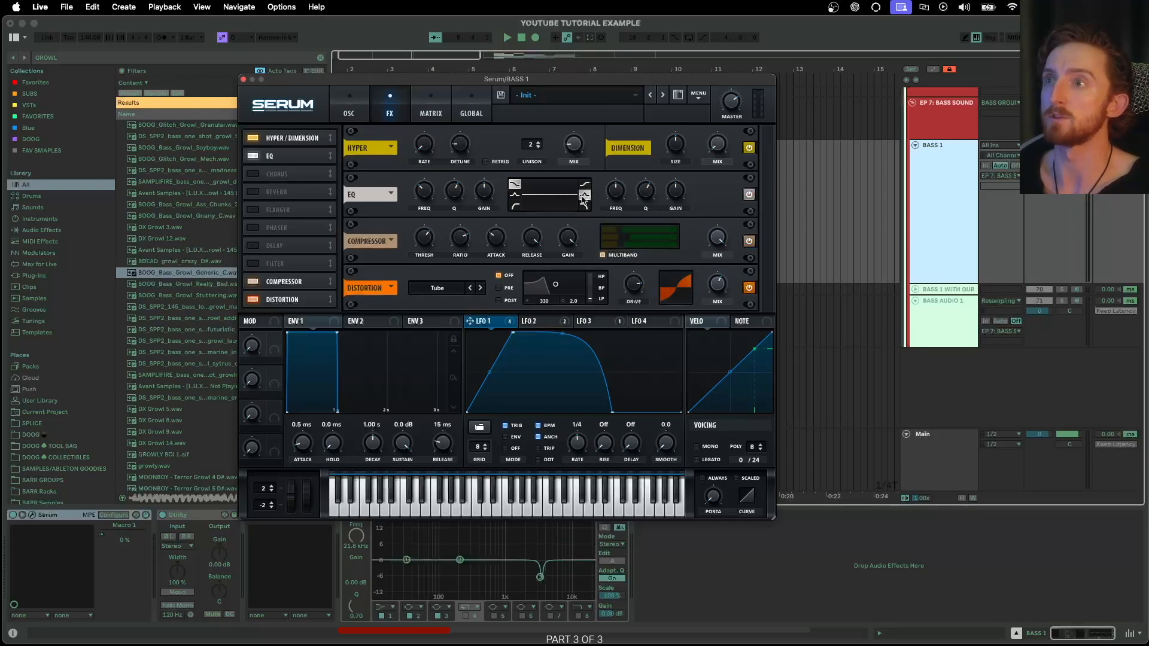
pyautogui.moveTo(674, 192); pyautogui.dragTo(654, 279)
pyautogui.moveTo(614, 193)
pyautogui.mouseDown()
pyautogui.moveTo(612, 204)
pyautogui.moveTo(619, 196)
pyautogui.mouseUp()
pyautogui.moveTo(500, 320); pyautogui.dragTo(599, 220)
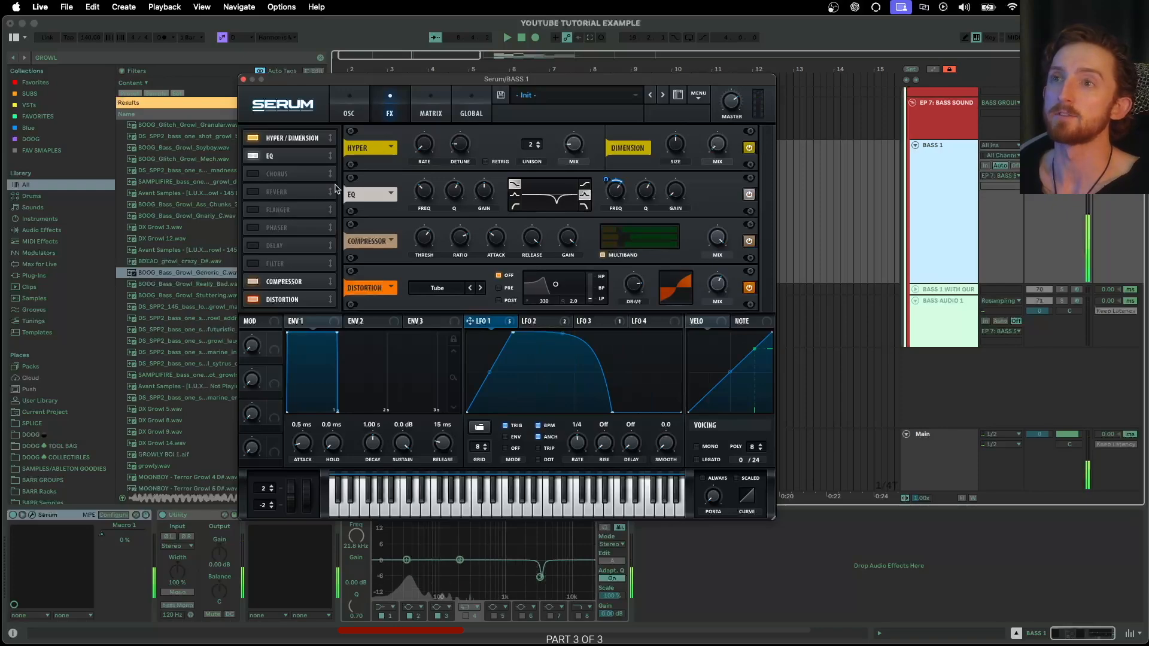
# - Make the first EQ band a 9.1 dB peak with Q 50%, its frequency modulated by LFO 1
pyautogui.click(514, 195)
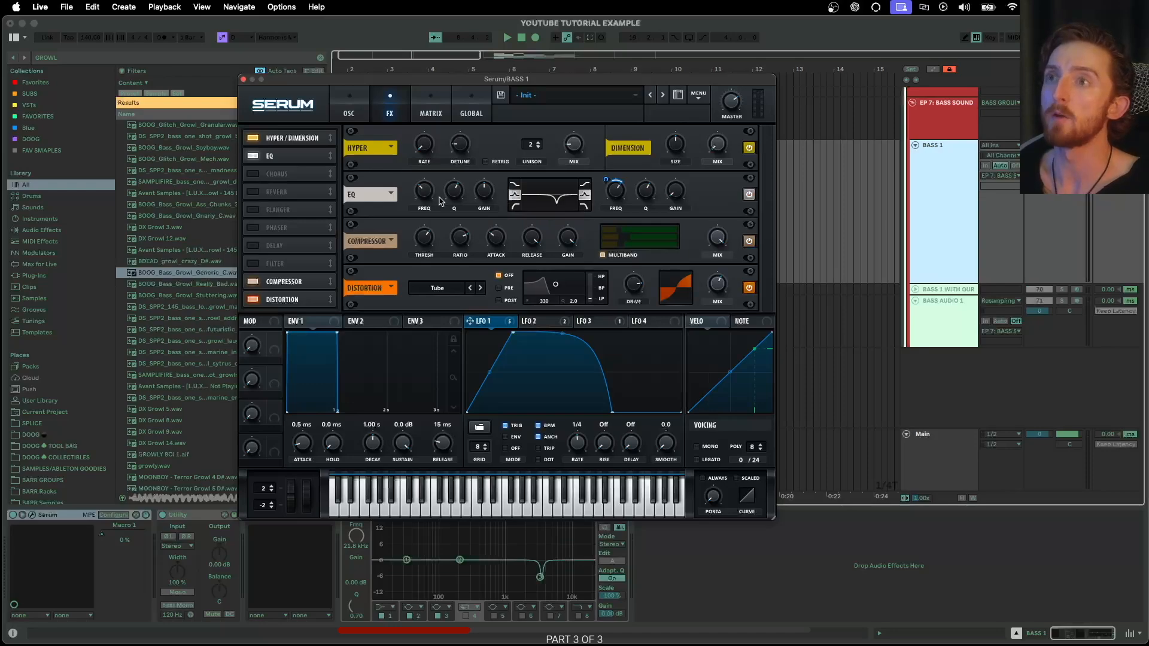
pyautogui.moveTo(423, 194); pyautogui.dragTo(493, 180)
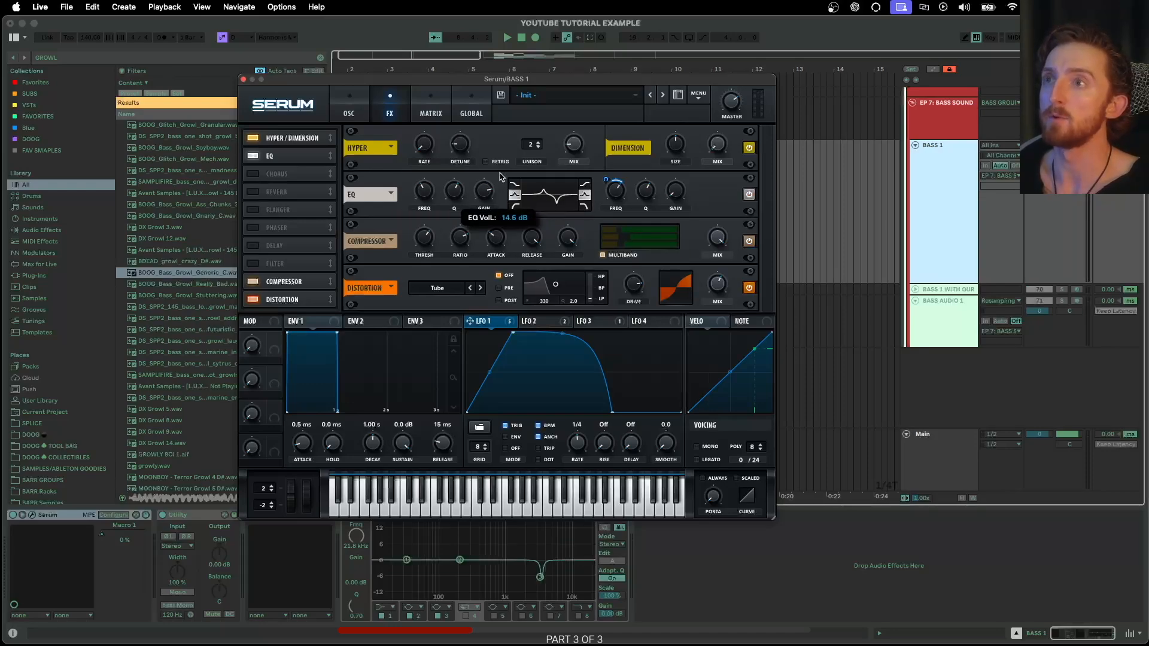
pyautogui.moveTo(455, 190); pyautogui.dragTo(419, 226)
pyautogui.moveTo(470, 322); pyautogui.dragTo(426, 197)
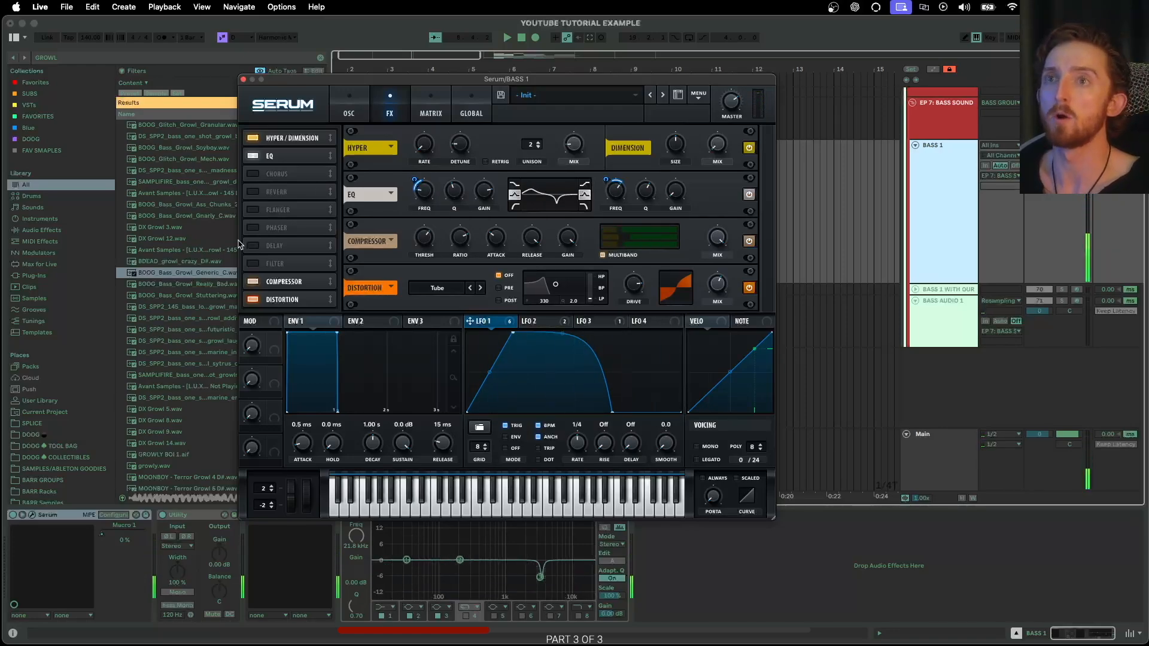
pyautogui.click(253, 227)
# - Place the Phaser third, lower its depth and frequency, and route LFO 2 to its frequency
pyautogui.moveTo(277, 227); pyautogui.dragTo(288, 175)
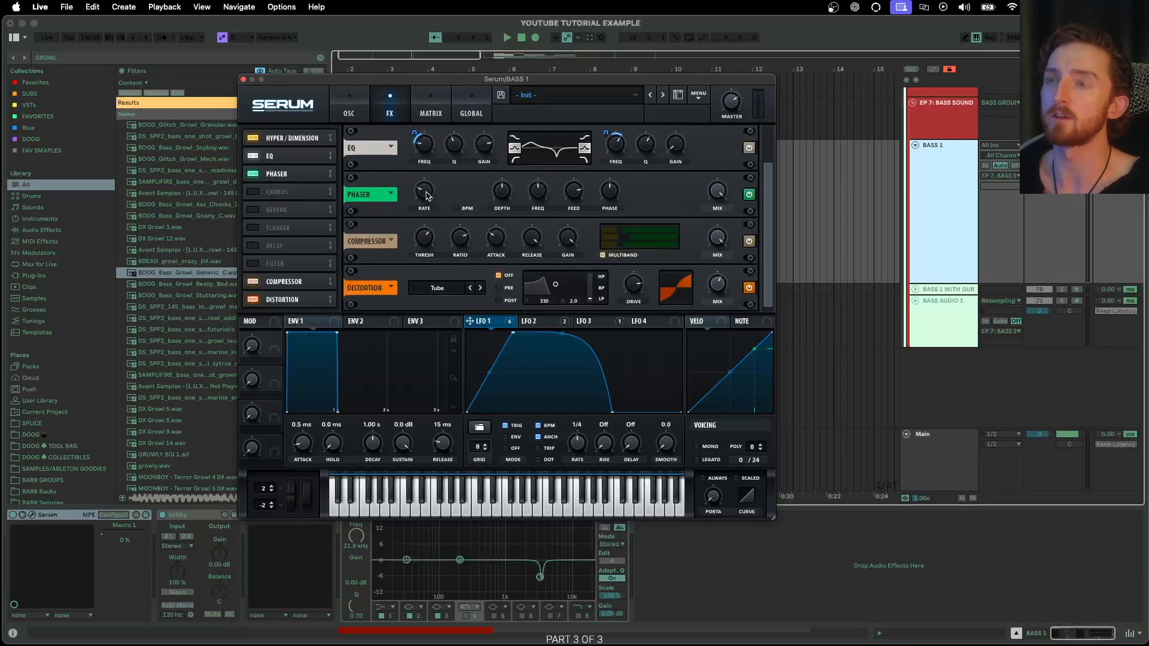
pyautogui.moveTo(502, 197); pyautogui.dragTo(526, 218)
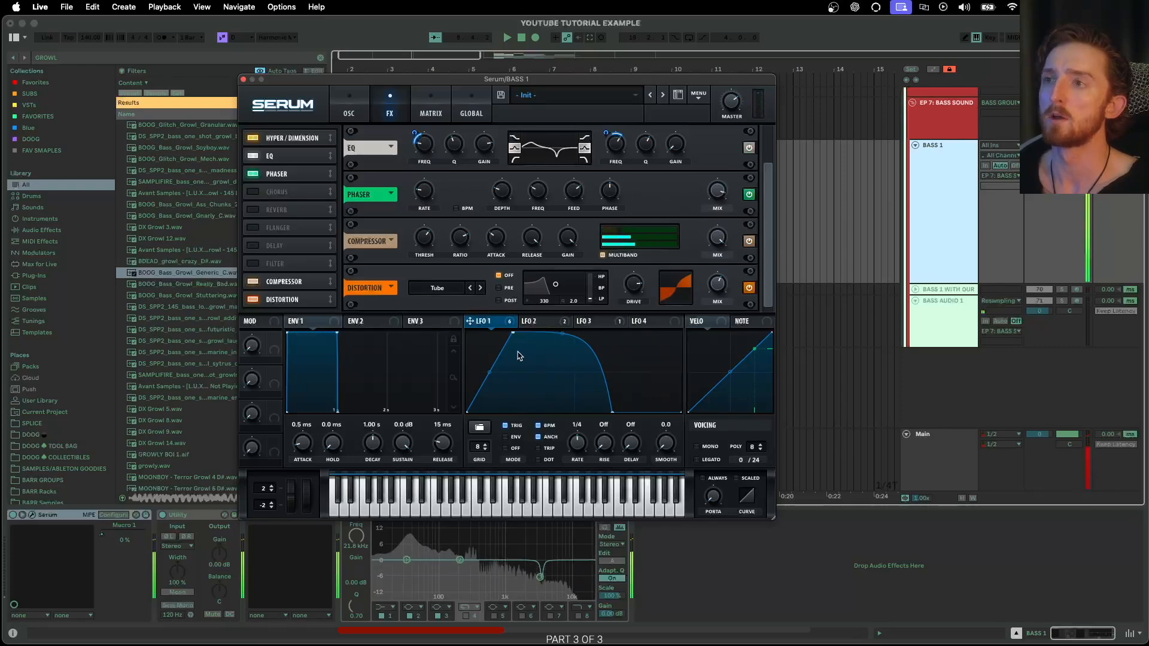
pyautogui.click(539, 321)
pyautogui.moveTo(546, 326); pyautogui.dragTo(490, 219)
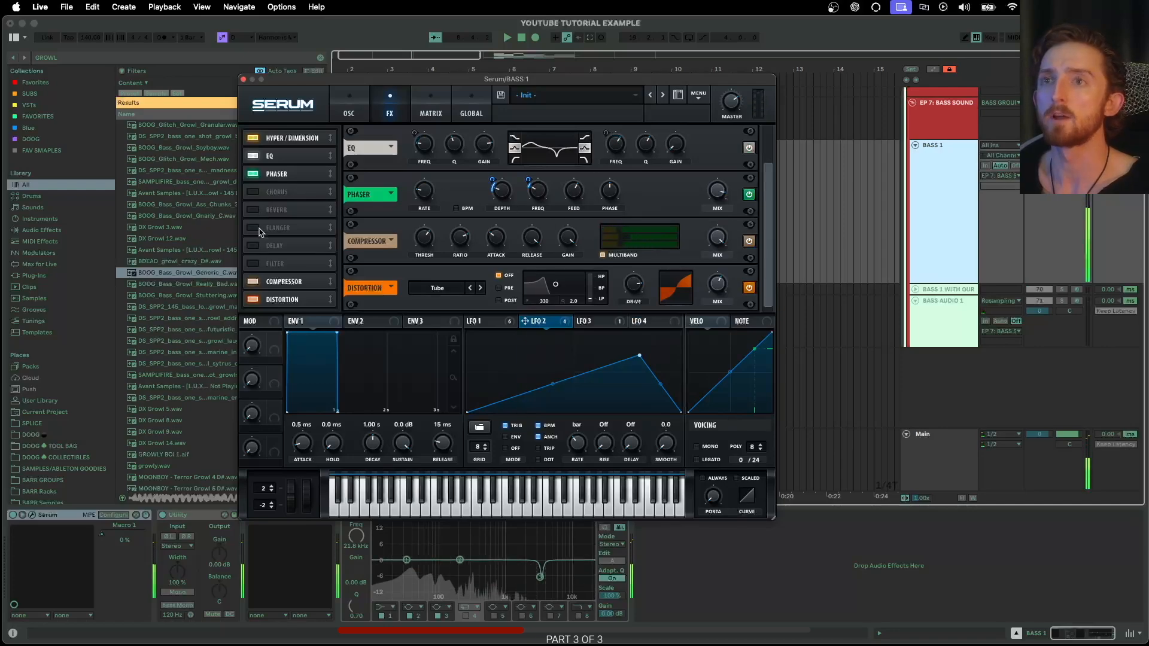
# - Enable a Combs FX filter at 80 Hz cutoff, resonance about 71%, positioned above Chorus
pyautogui.click(256, 266)
pyautogui.moveTo(290, 266); pyautogui.dragTo(289, 243)
pyautogui.click(453, 199)
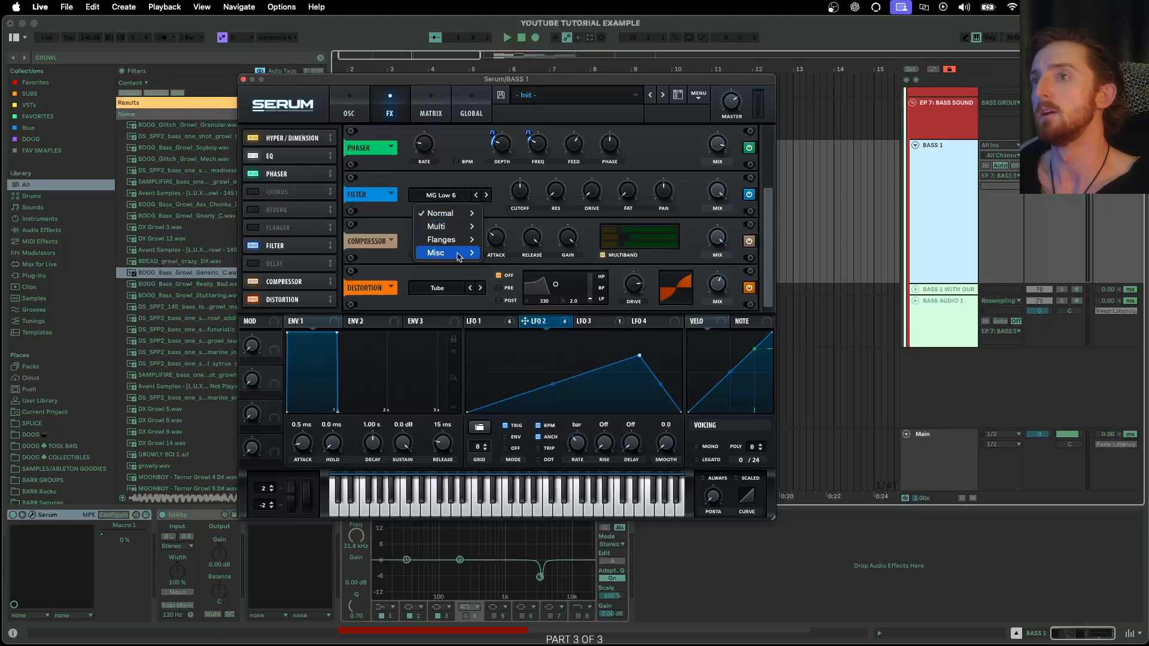
pyautogui.moveTo(459, 256)
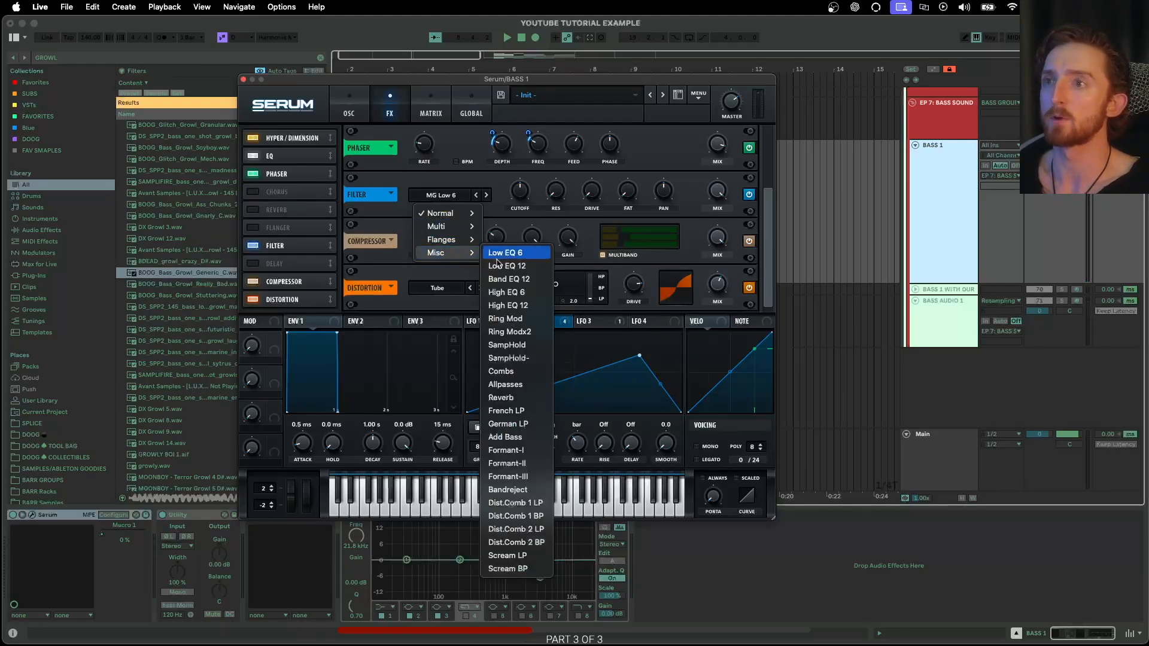
pyautogui.click(506, 373)
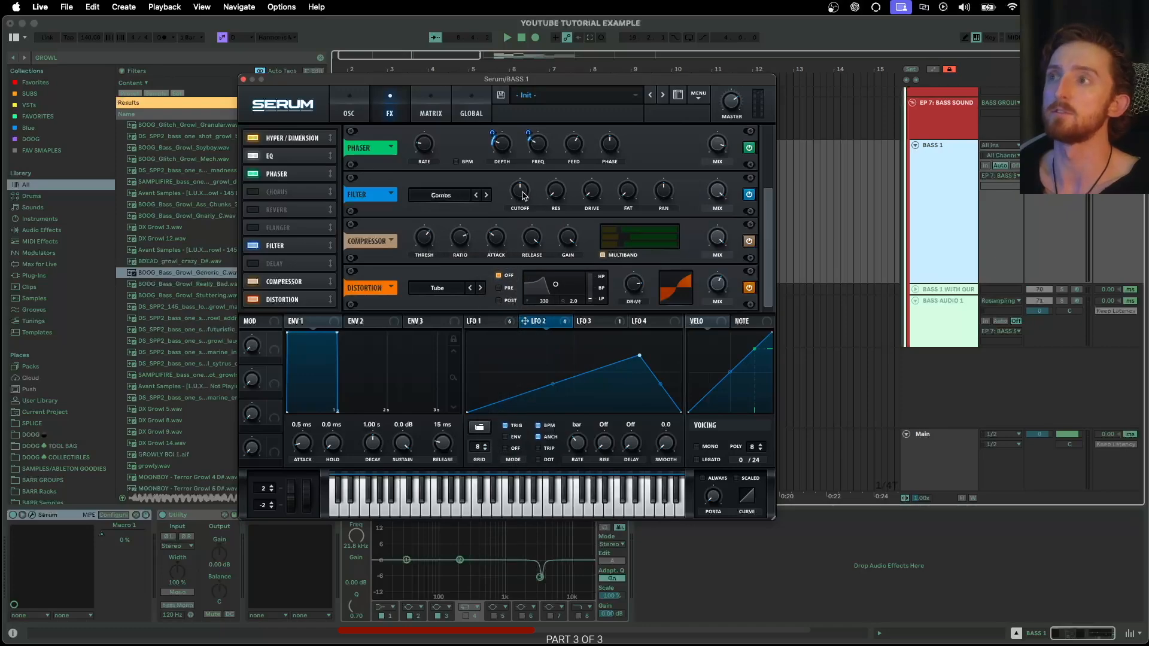
pyautogui.moveTo(522, 195); pyautogui.dragTo(517, 214)
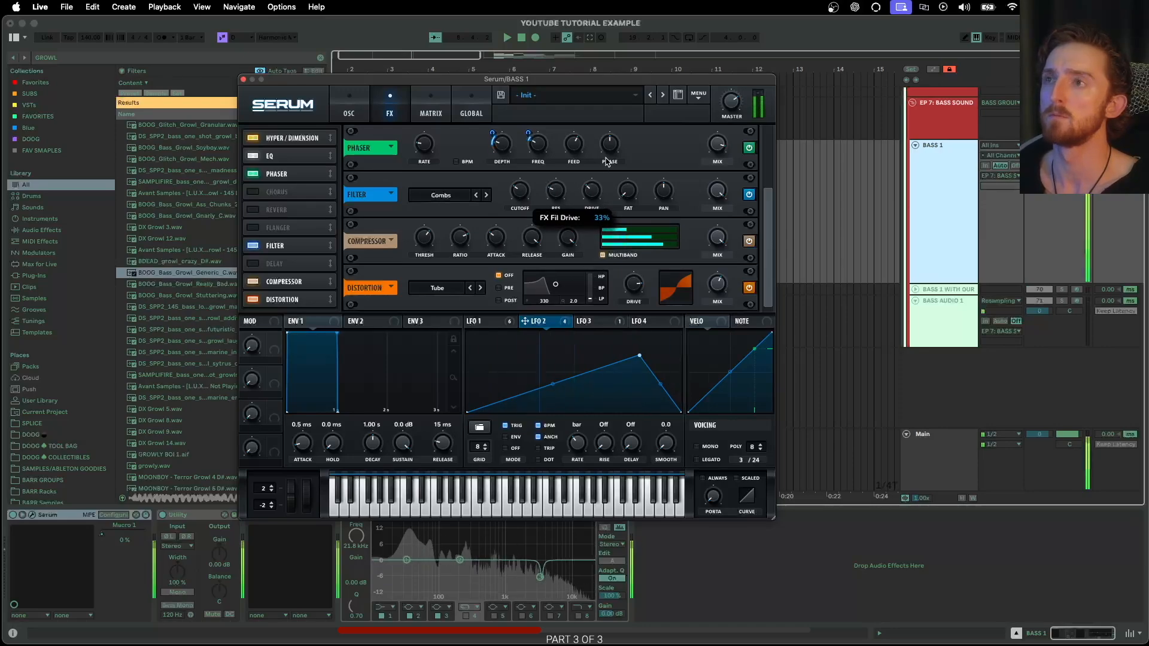
pyautogui.moveTo(558, 195); pyautogui.dragTo(559, 193)
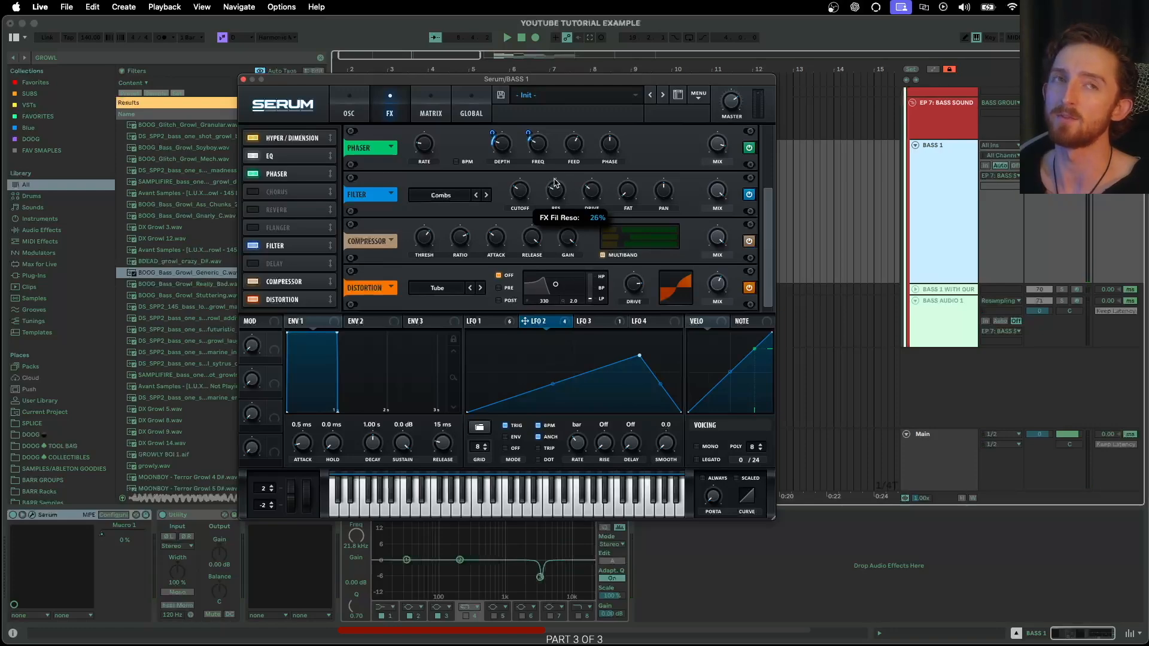
pyautogui.moveTo(555, 182); pyautogui.dragTo(584, 130)
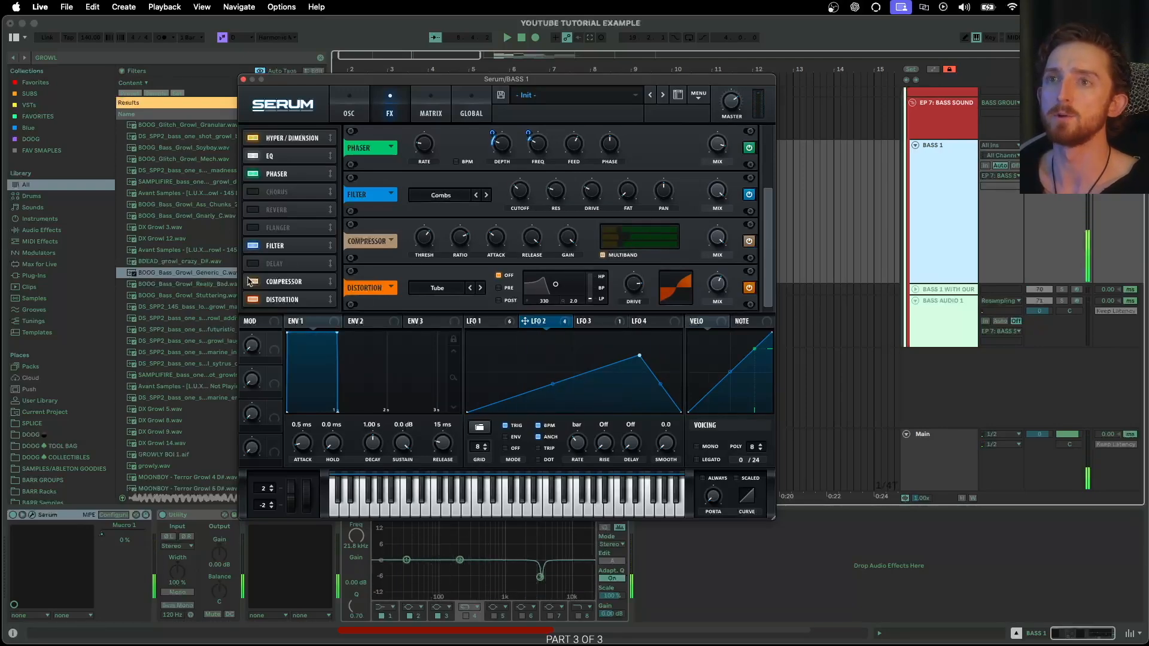
pyautogui.moveTo(293, 245); pyautogui.dragTo(293, 192)
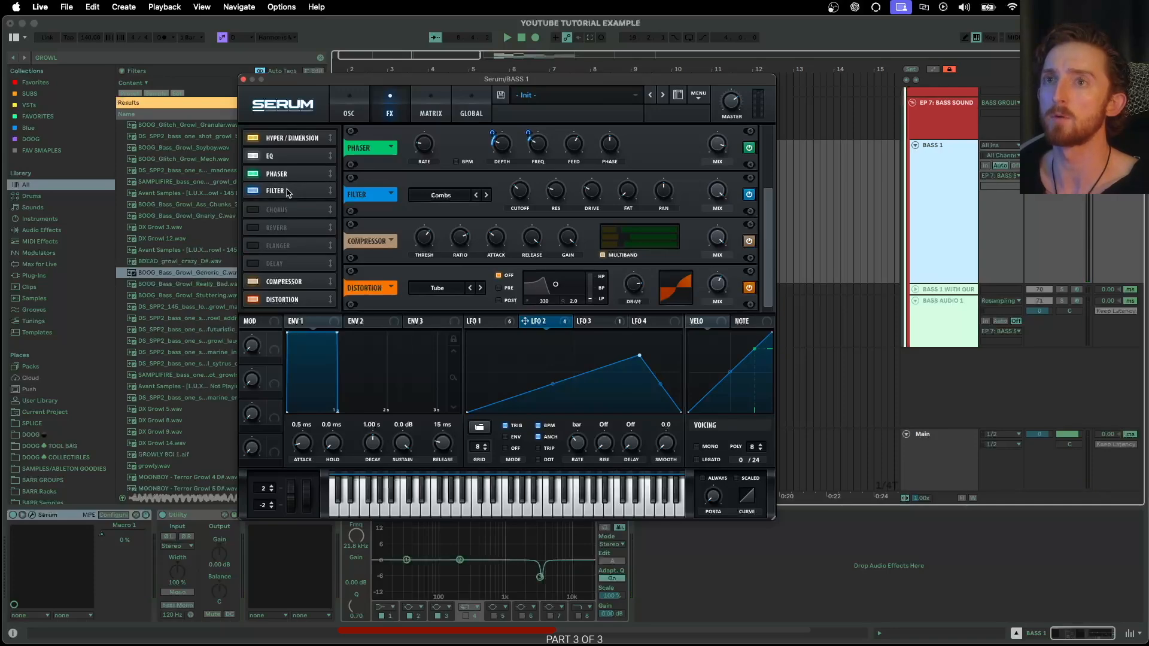
# - Enable the Chorus and turn down its depth and mix
pyautogui.click(293, 210)
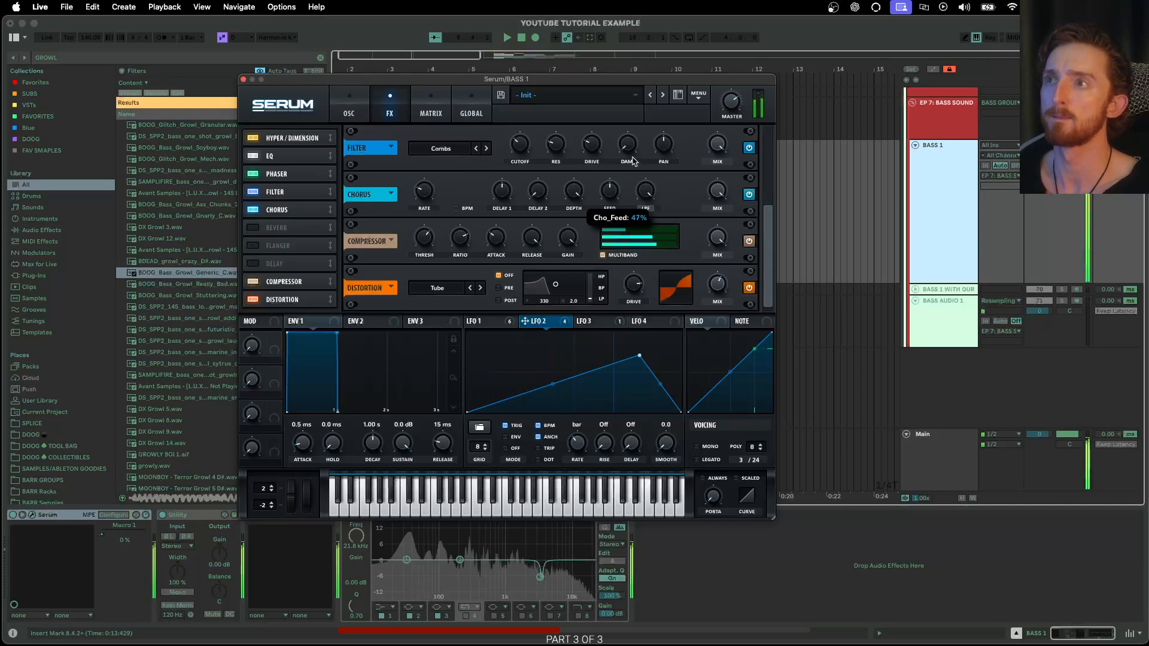
pyautogui.moveTo(578, 187); pyautogui.dragTo(563, 272)
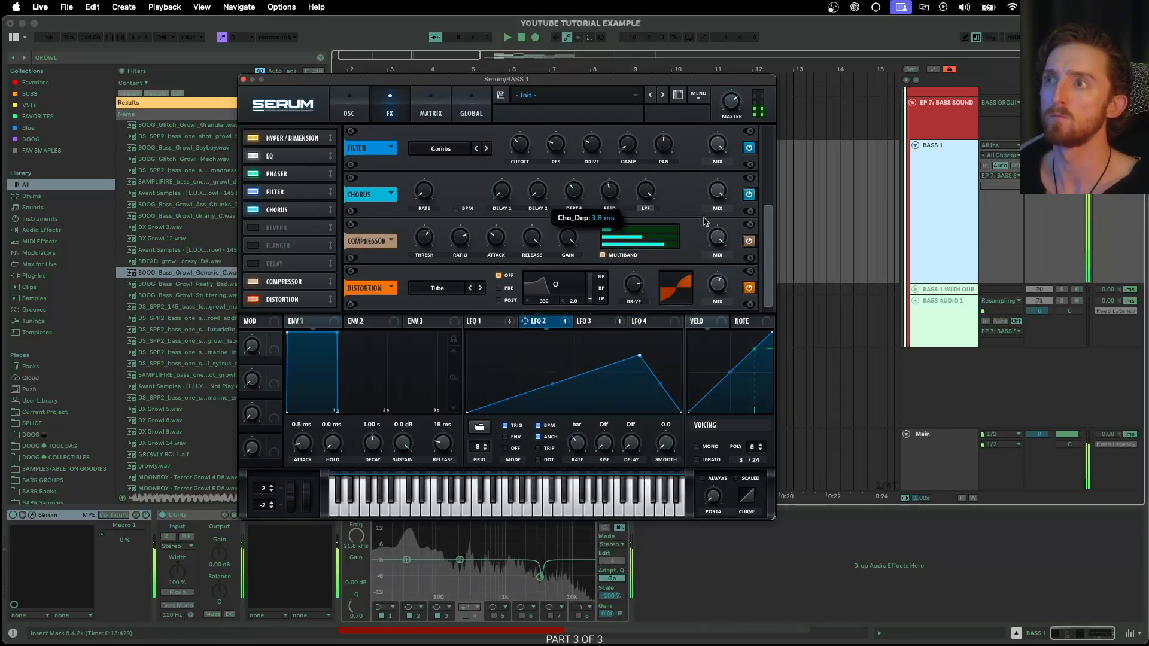
pyautogui.moveTo(715, 193); pyautogui.dragTo(705, 239)
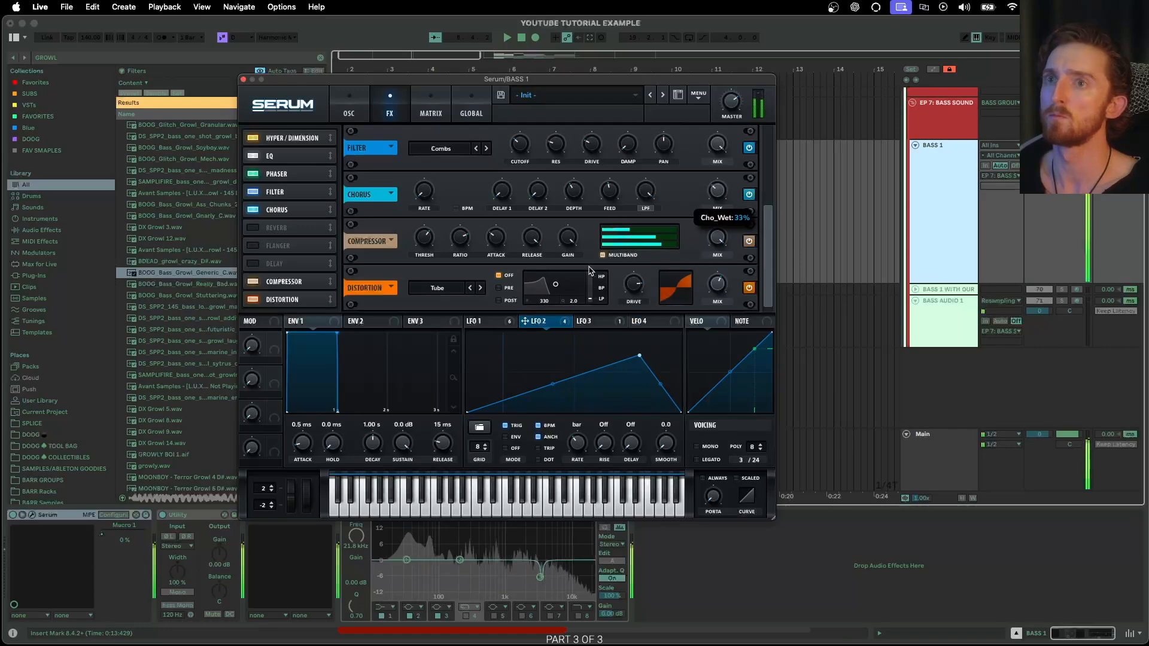
# - Turn the Reverb on at 100% mix and switch on the Flanger after it
pyautogui.click(253, 228)
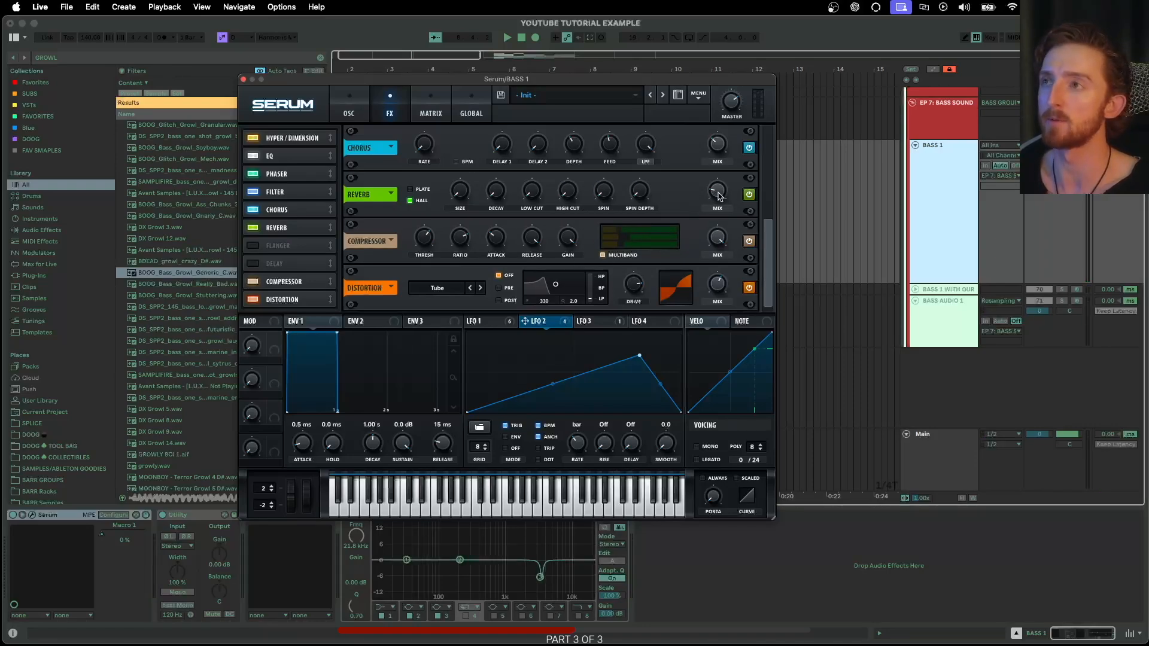
pyautogui.moveTo(728, 201)
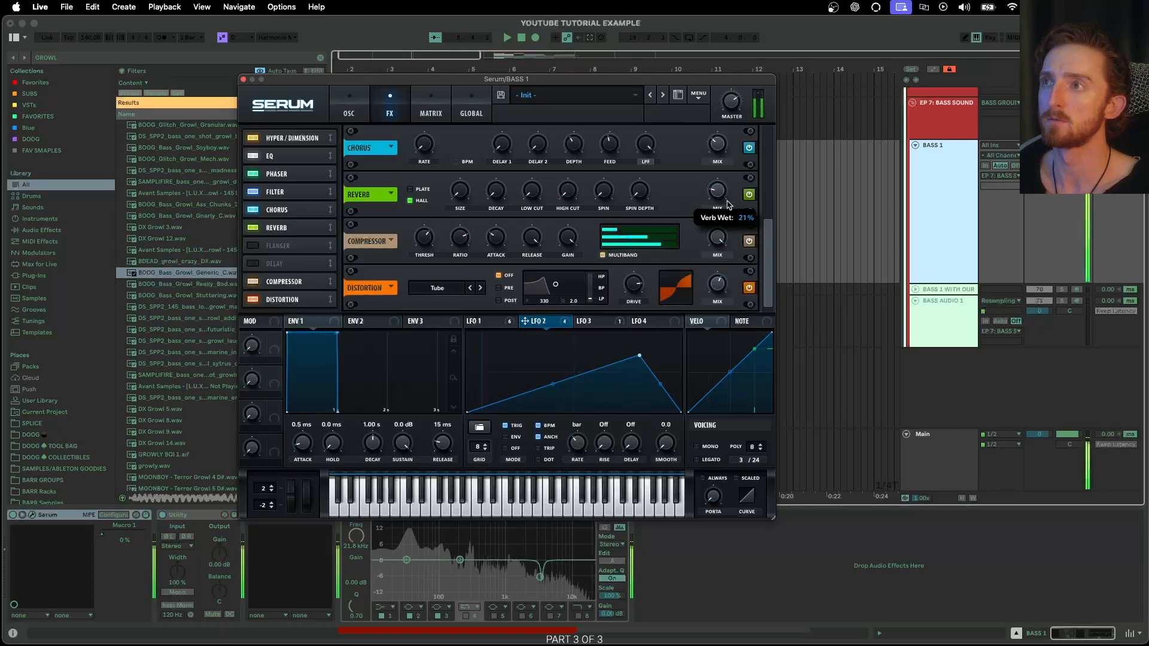
pyautogui.moveTo(730, 205); pyautogui.dragTo(760, 128)
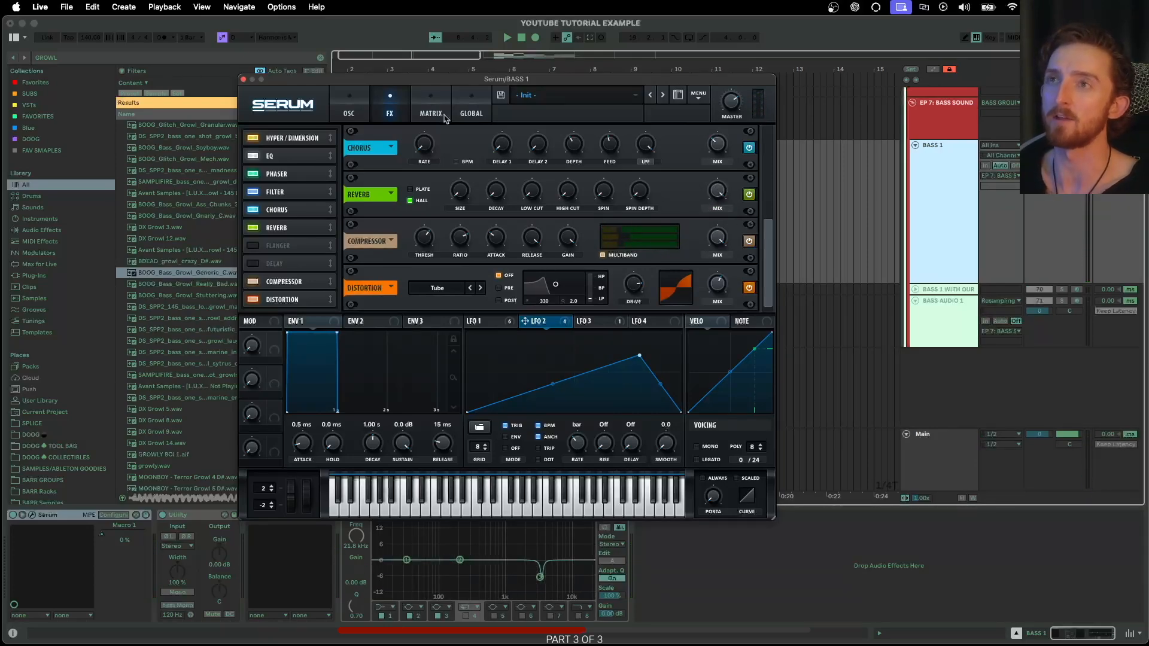
pyautogui.moveTo(396, 81); pyautogui.dragTo(411, 118)
pyautogui.click(675, 234)
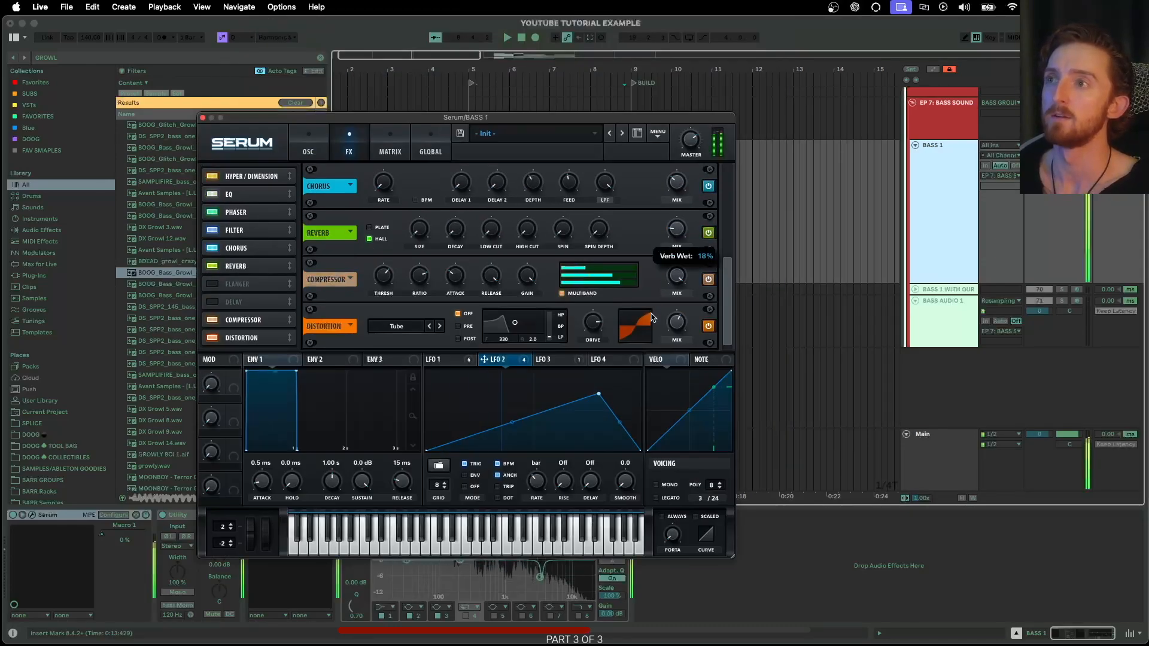
pyautogui.click(679, 233)
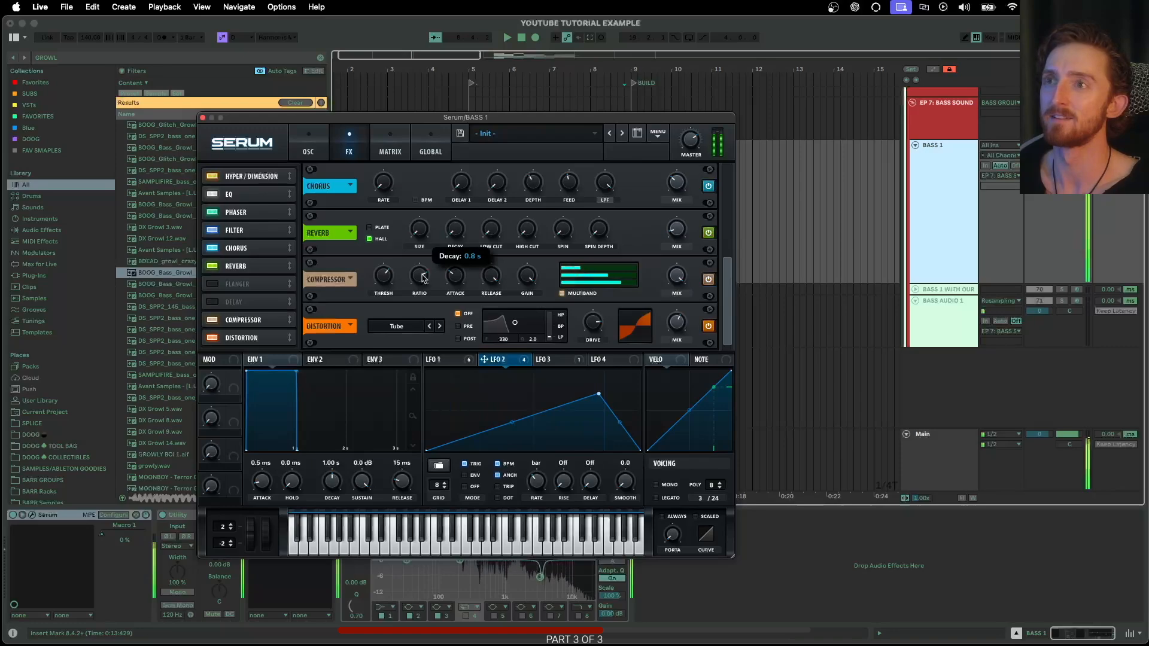
pyautogui.click(211, 285)
pyautogui.moveTo(444, 119); pyautogui.dragTo(523, 72)
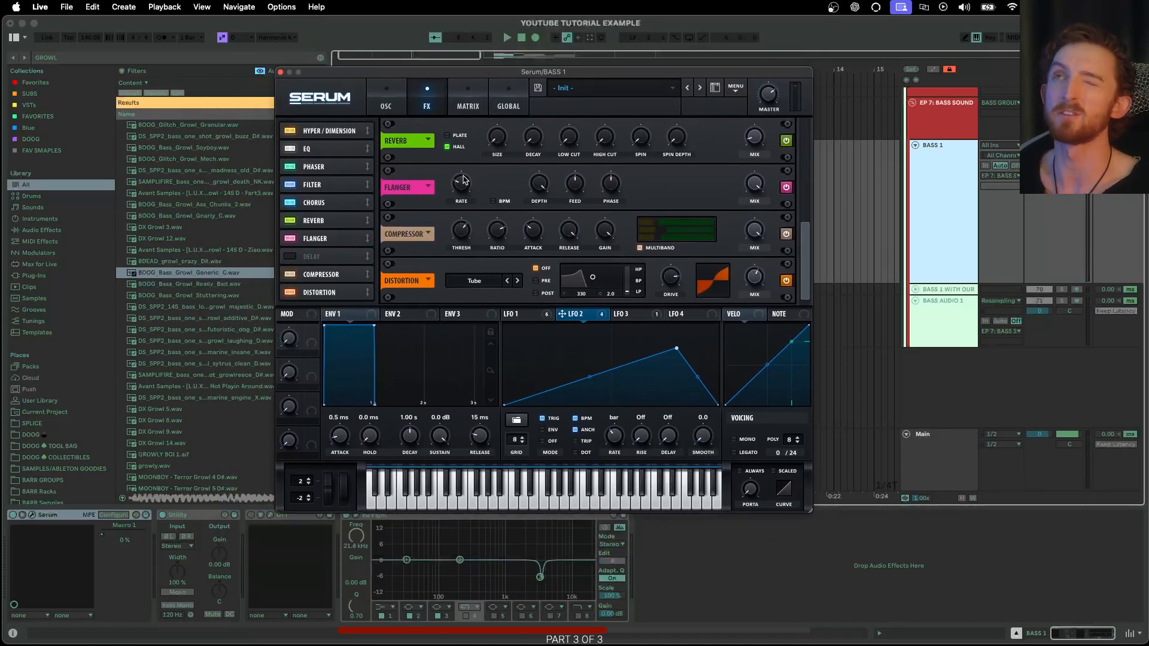
# - Lower the Flanger depth, raise its feedback to 76%, then switch it off
pyautogui.moveTo(539, 184); pyautogui.dragTo(509, 244)
pyautogui.moveTo(574, 182); pyautogui.dragTo(558, 177)
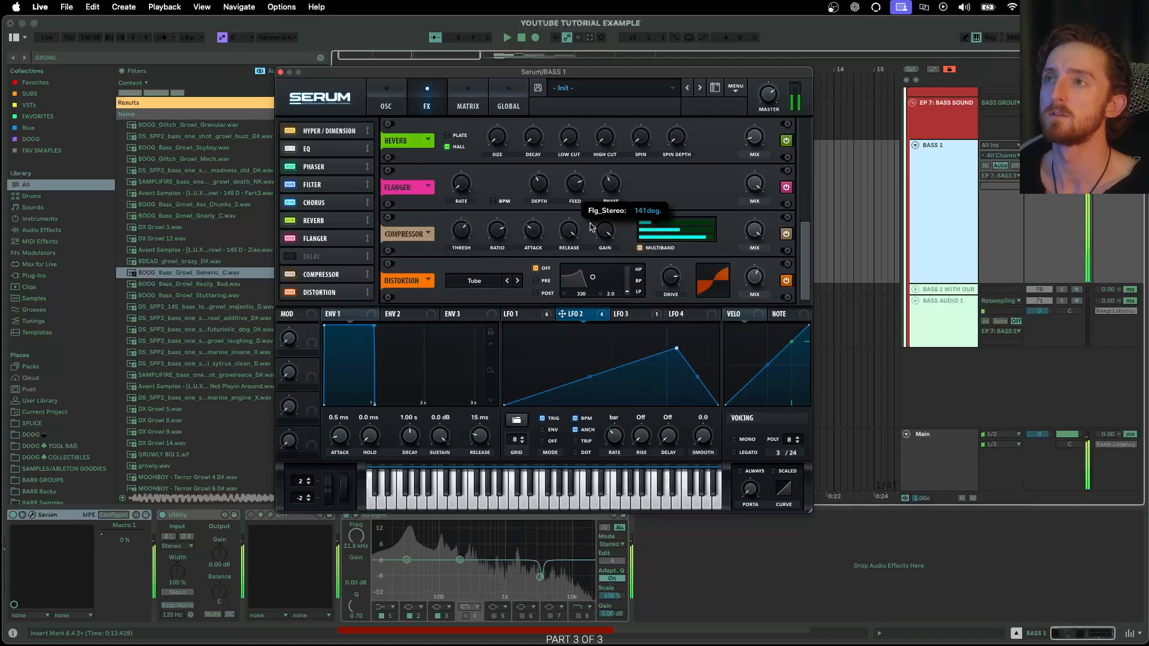
pyautogui.click(290, 238)
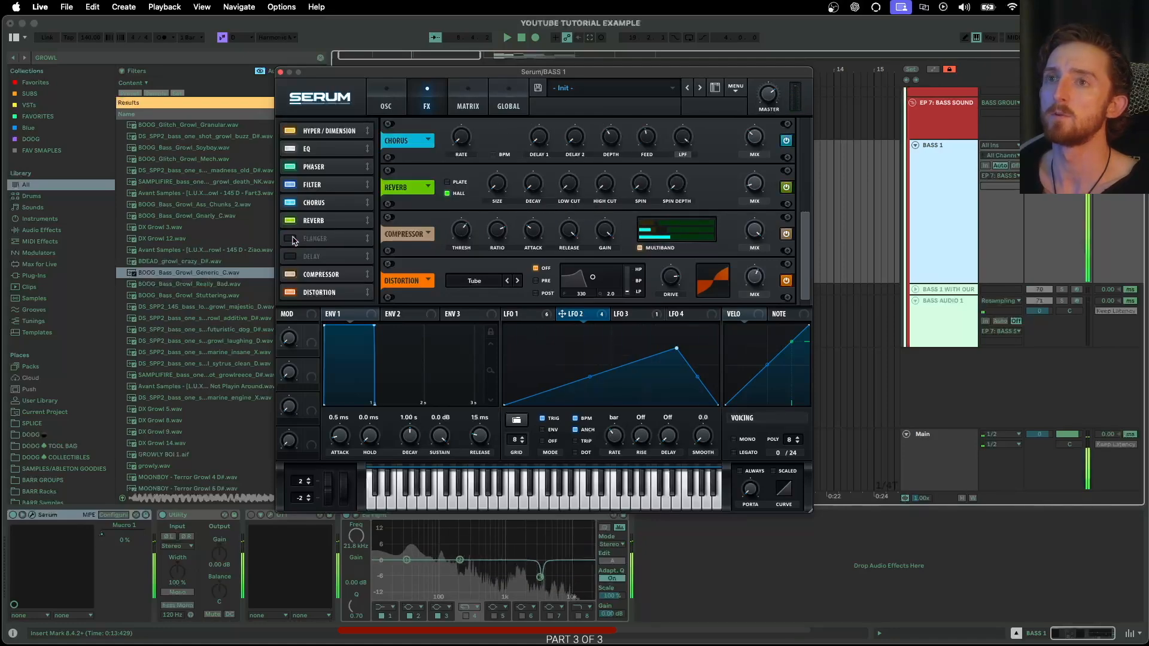
# - Enable the Delay with linked, unsynced times of about 31 ms, higher feedback and 100% mix
pyautogui.click(291, 256)
pyautogui.click(492, 202)
pyautogui.click(493, 190)
pyautogui.moveTo(540, 192); pyautogui.dragTo(543, 230)
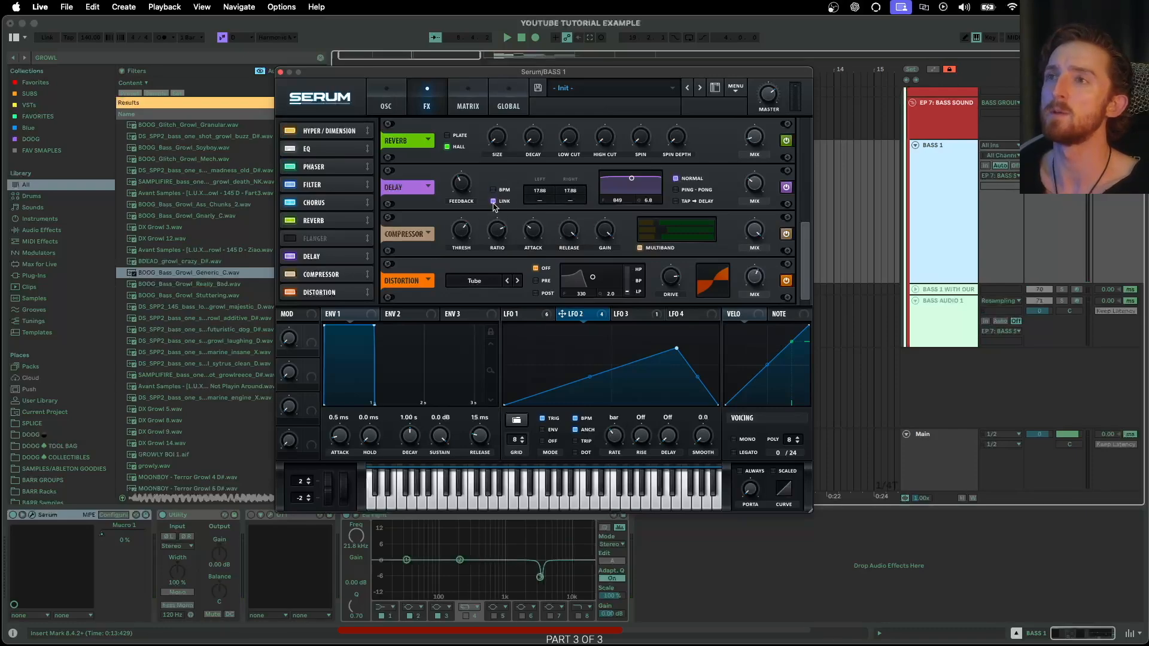
pyautogui.moveTo(541, 192)
pyautogui.mouseDown()
pyautogui.moveTo(538, 202)
pyautogui.moveTo(549, 192)
pyautogui.mouseUp()
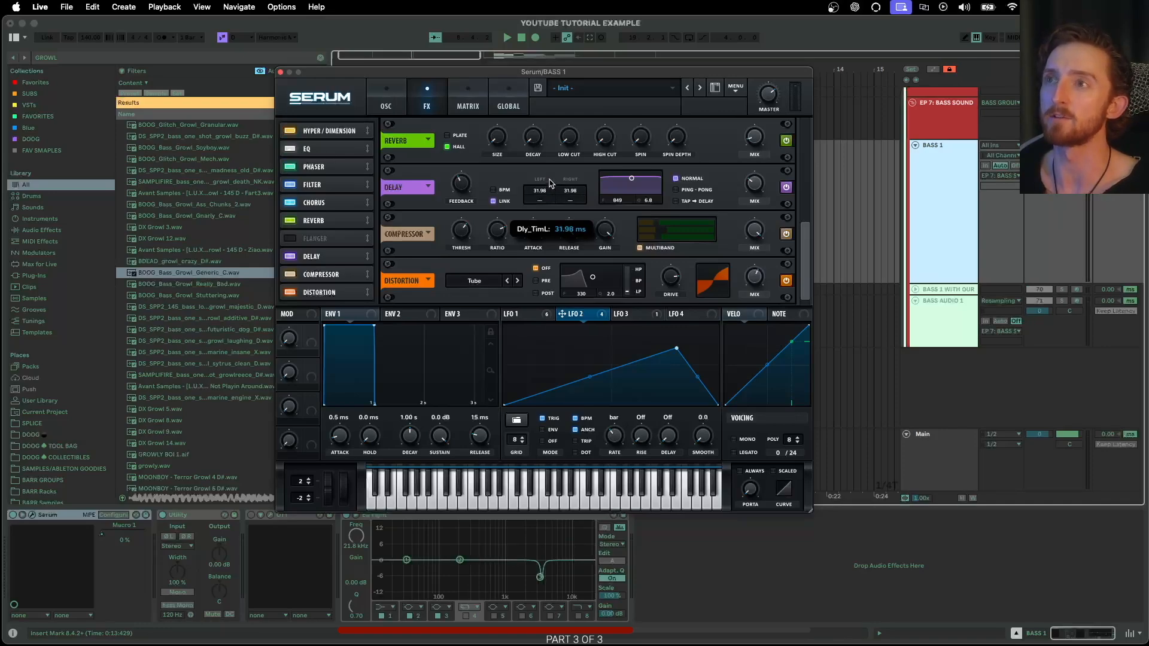
pyautogui.moveTo(550, 180); pyautogui.dragTo(550, 180)
pyautogui.moveTo(461, 184); pyautogui.dragTo(478, 154)
pyautogui.moveTo(754, 184); pyautogui.dragTo(895, 19)
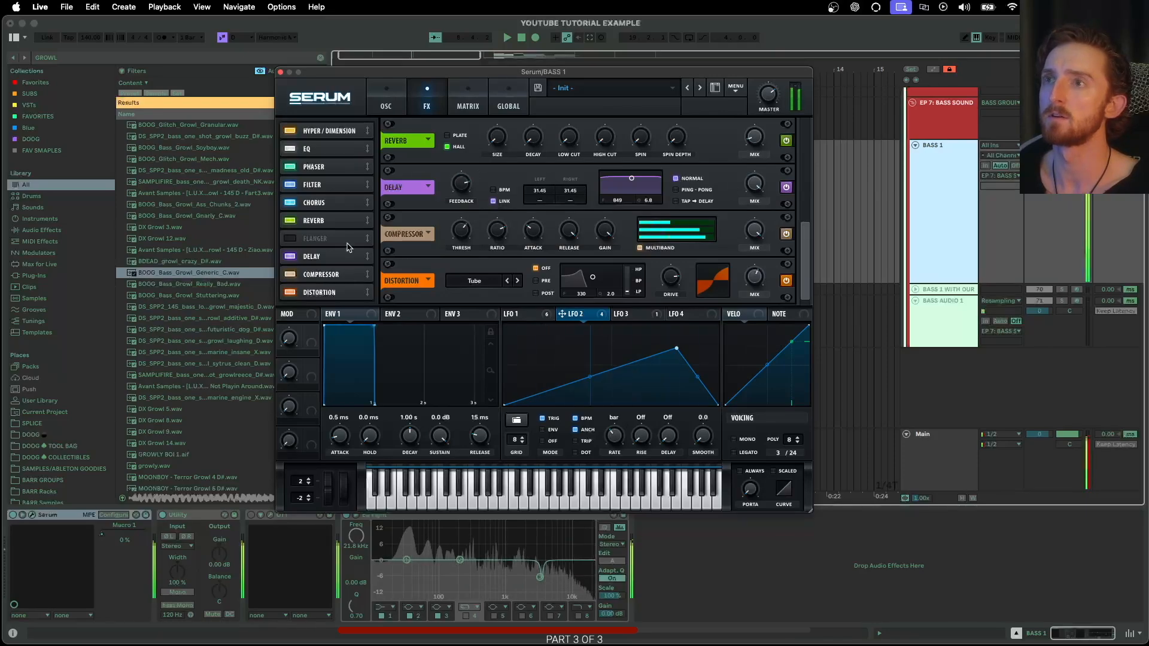
# - Move the Delay last, set feedback 60% and time 26.81 ms, modulated by LFO 2
pyautogui.moveTo(323, 257); pyautogui.dragTo(324, 294)
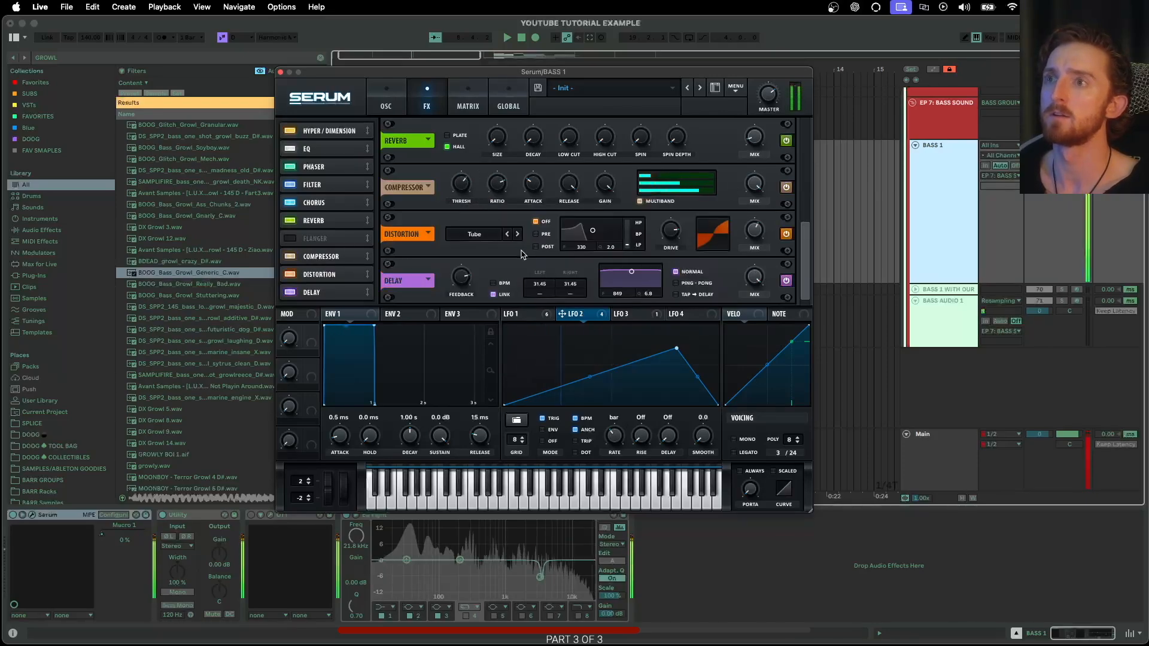
pyautogui.moveTo(462, 278); pyautogui.dragTo(452, 298)
pyautogui.moveTo(538, 288); pyautogui.dragTo(555, 290)
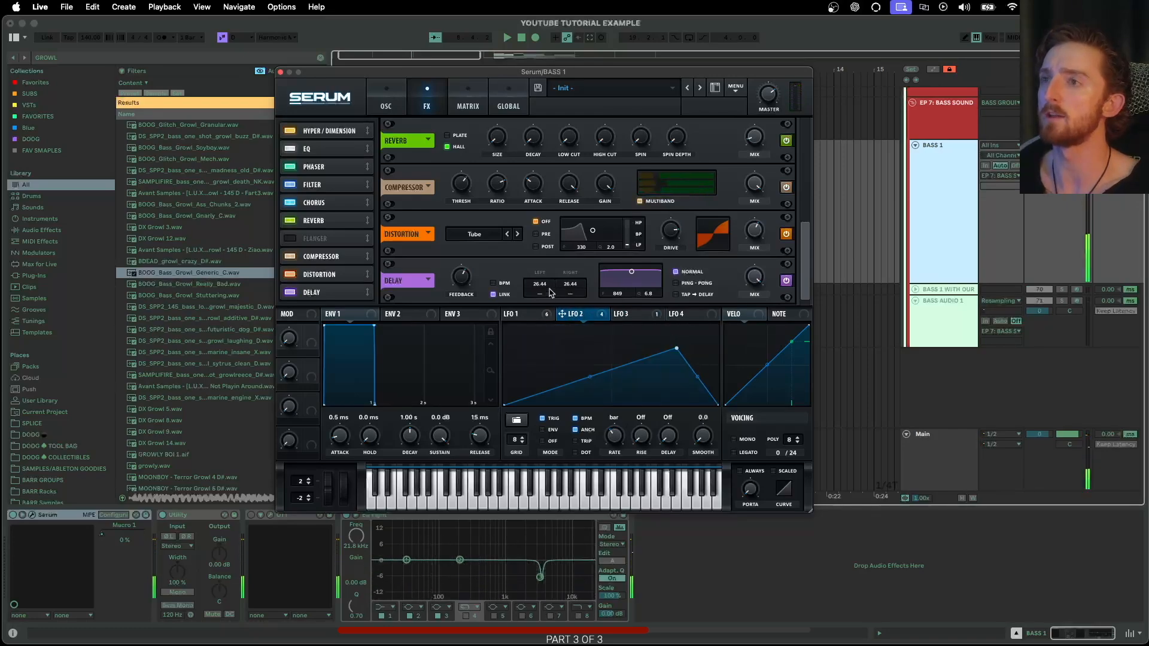
pyautogui.moveTo(586, 319); pyautogui.dragTo(557, 294)
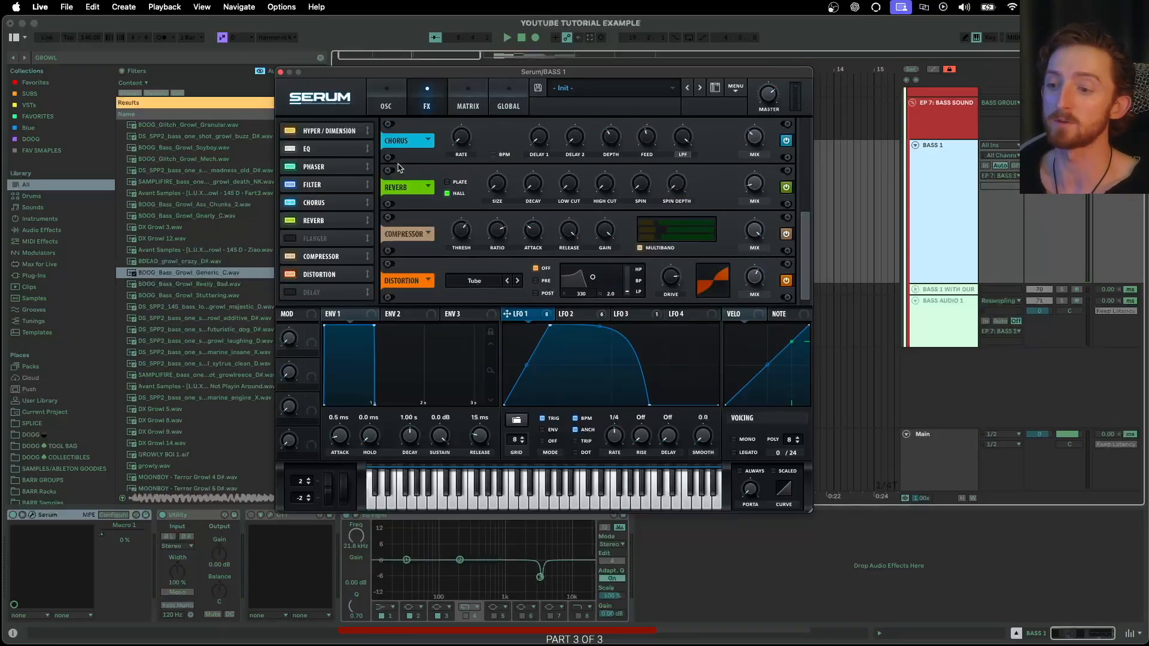
# - Move the Distortion above the Flanger in the FX chain
pyautogui.click(387, 103)
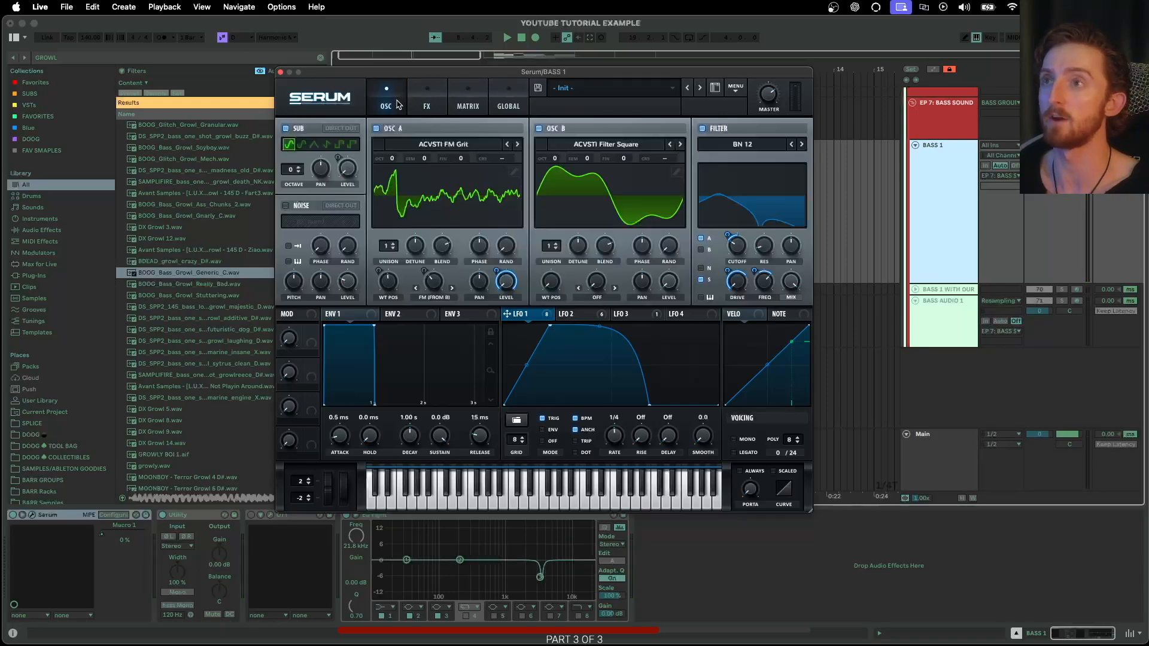
pyautogui.click(428, 103)
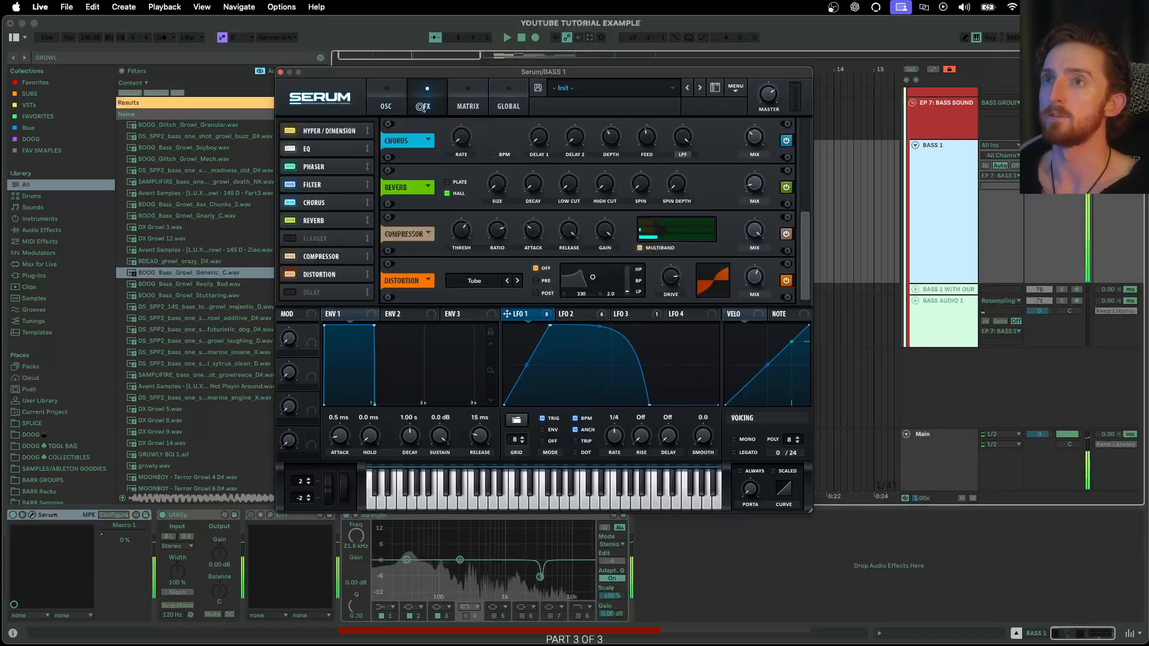
pyautogui.scroll(-3, 303, 267)
pyautogui.moveTo(311, 239); pyautogui.dragTo(316, 250)
# - Switch Reverb, Chorus, Filter, Phaser, EQ and Hyper/Dimension off, then turn all effects back on
pyautogui.click(291, 222)
pyautogui.click(290, 204)
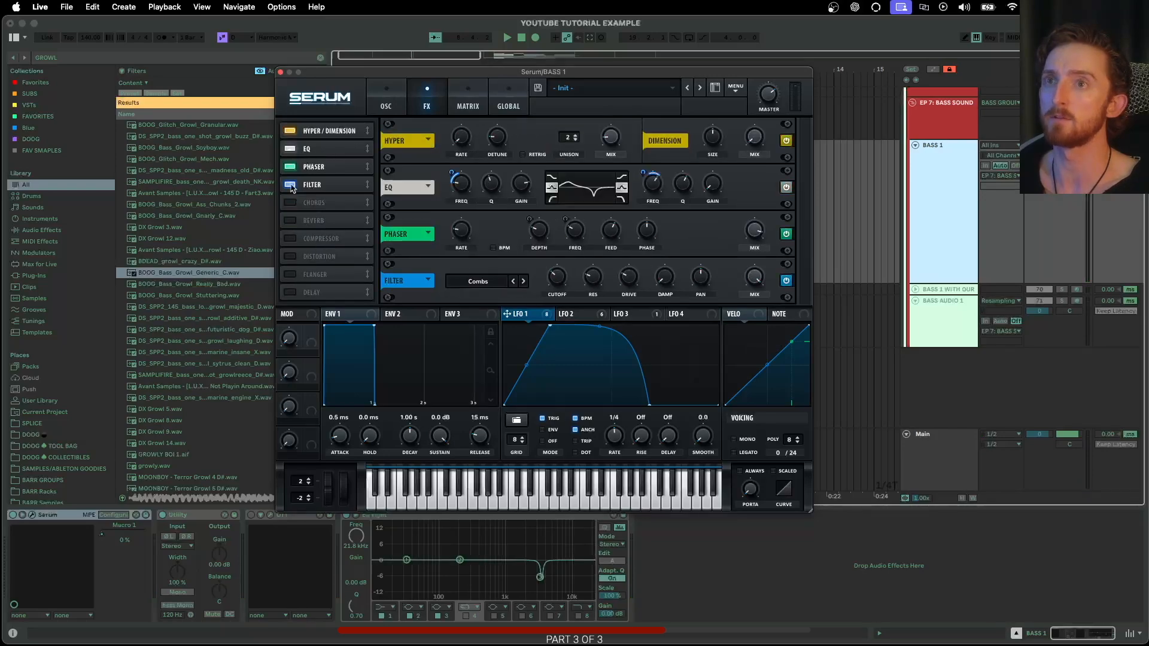
pyautogui.click(290, 185)
pyautogui.click(290, 167)
pyautogui.click(290, 149)
pyautogui.click(290, 131)
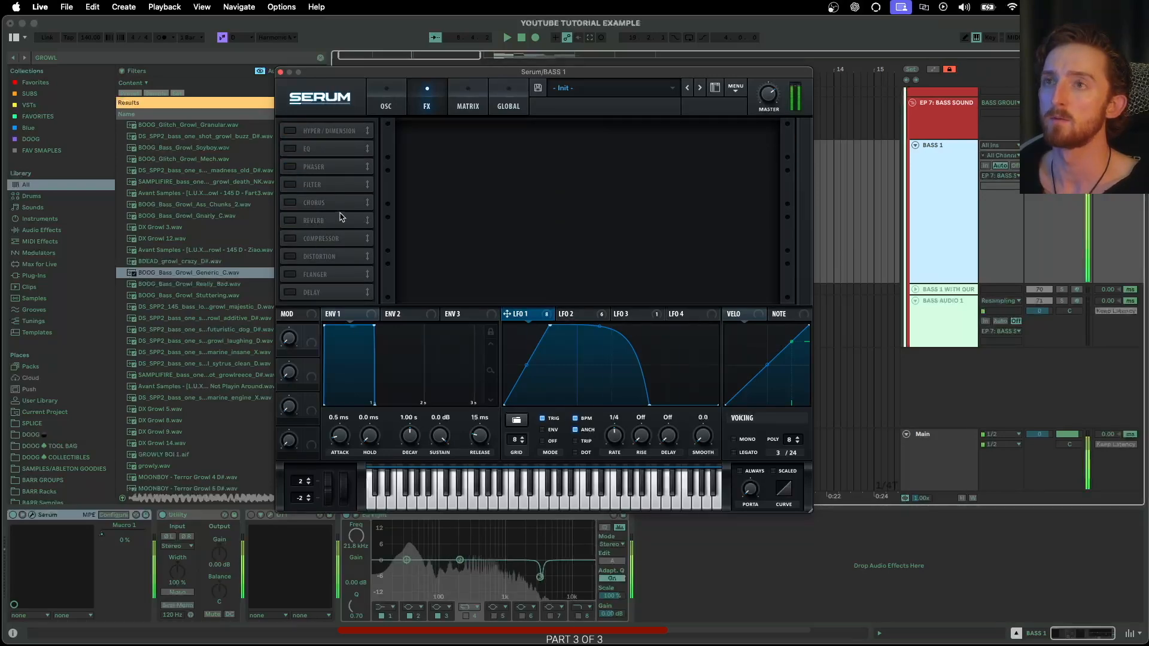
pyautogui.click(291, 131)
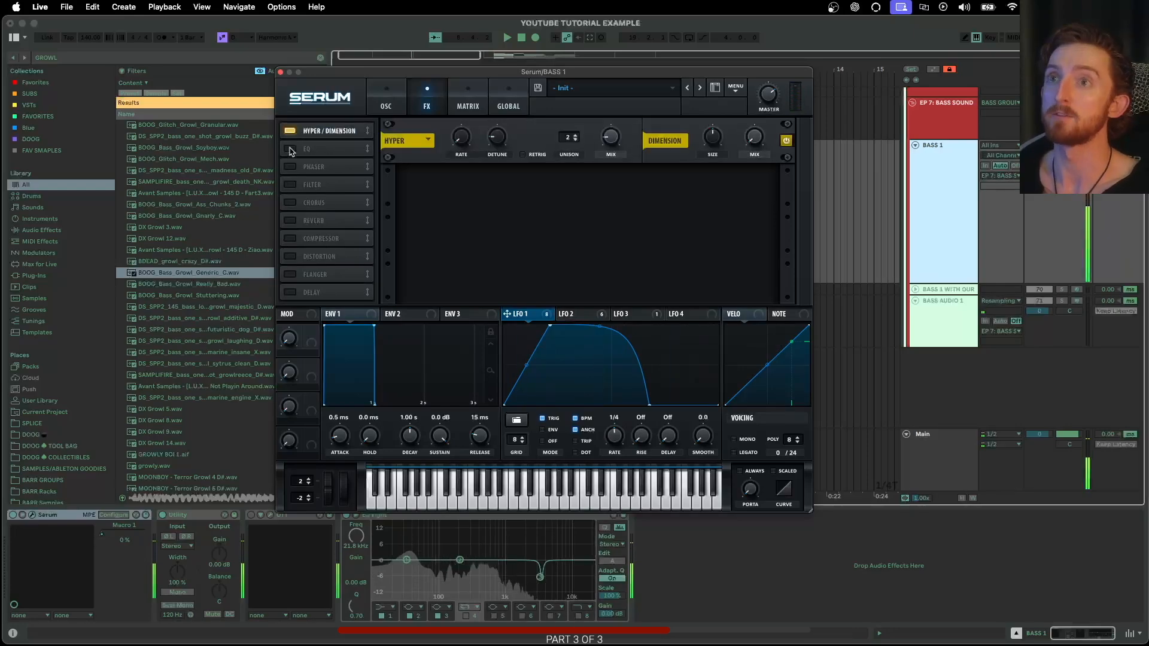
pyautogui.click(290, 149)
pyautogui.click(290, 167)
pyautogui.click(290, 185)
pyautogui.click(290, 203)
pyautogui.click(290, 221)
pyautogui.click(290, 239)
pyautogui.click(291, 257)
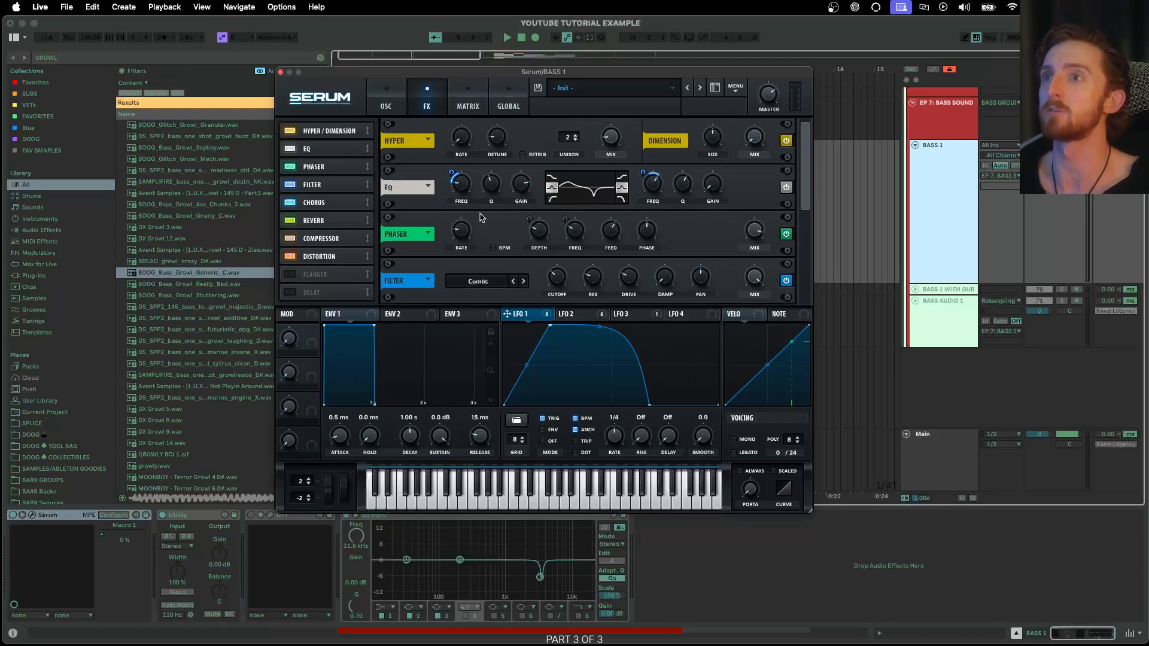
# - Return to the oscillator page showing ACVSTI FM Grit, ACVSTI Filter Square and the BN 12 filter
pyautogui.click(378, 105)
pyautogui.click(429, 102)
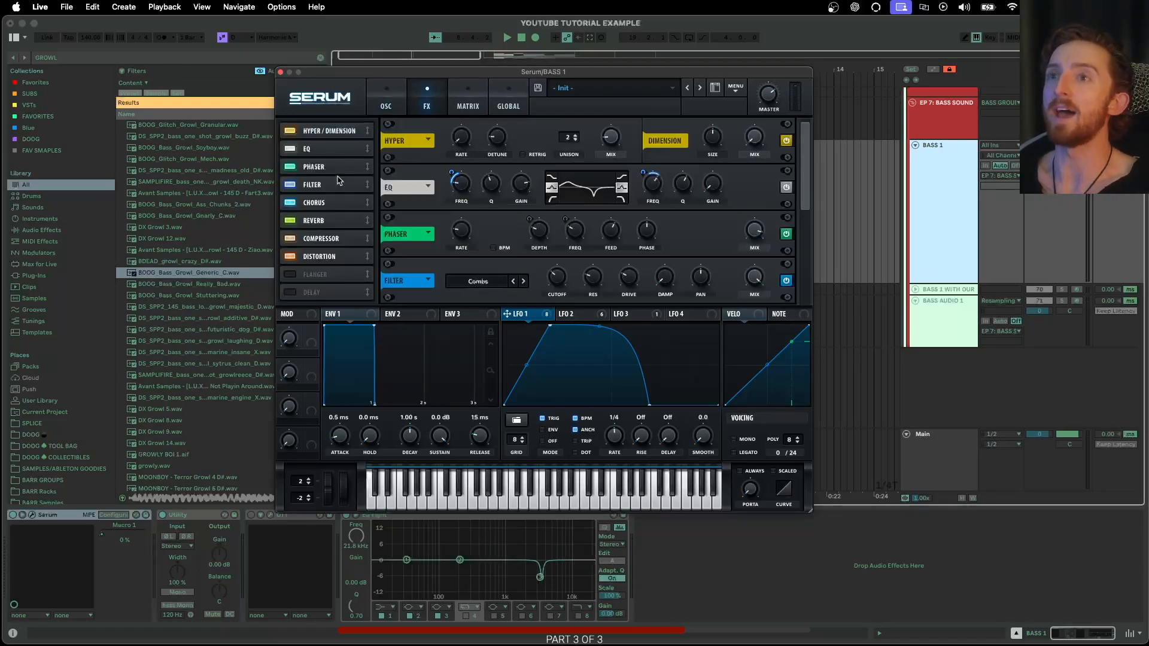
pyautogui.click(386, 105)
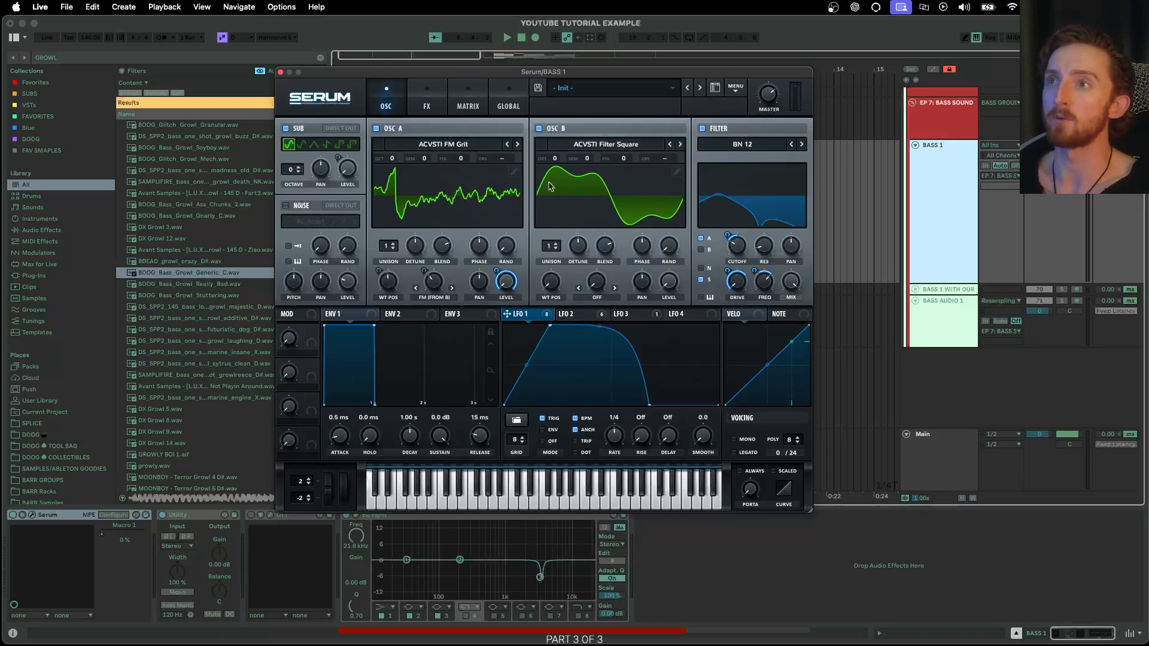
pyautogui.click(423, 100)
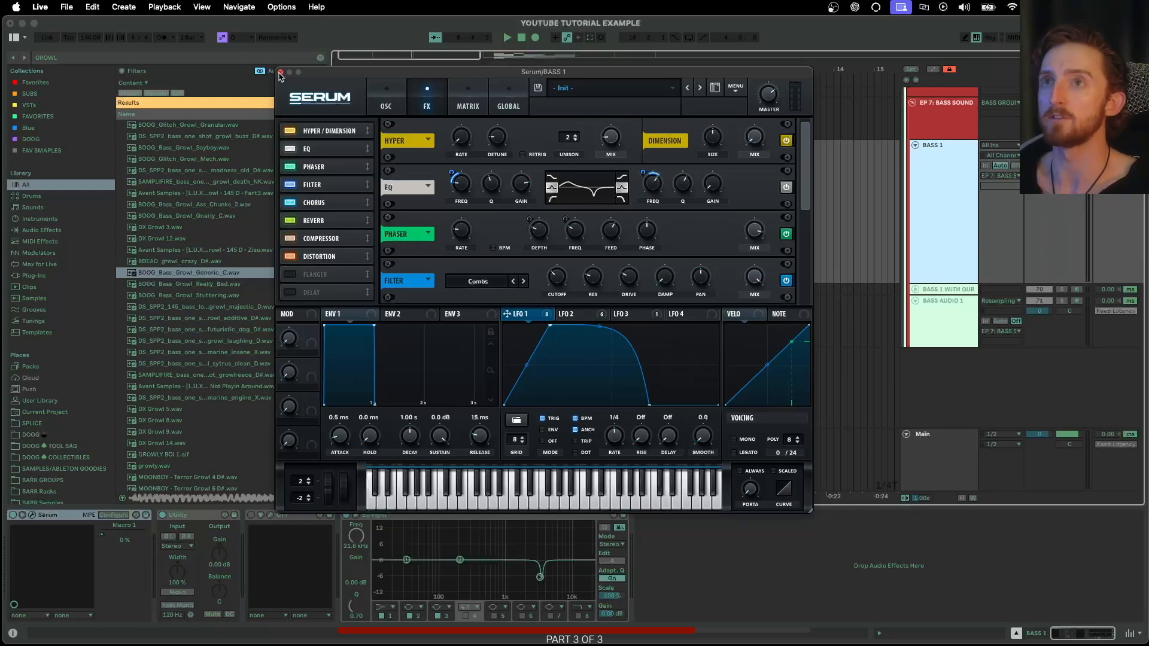
pyautogui.click(910, 239)
pyautogui.click(531, 319)
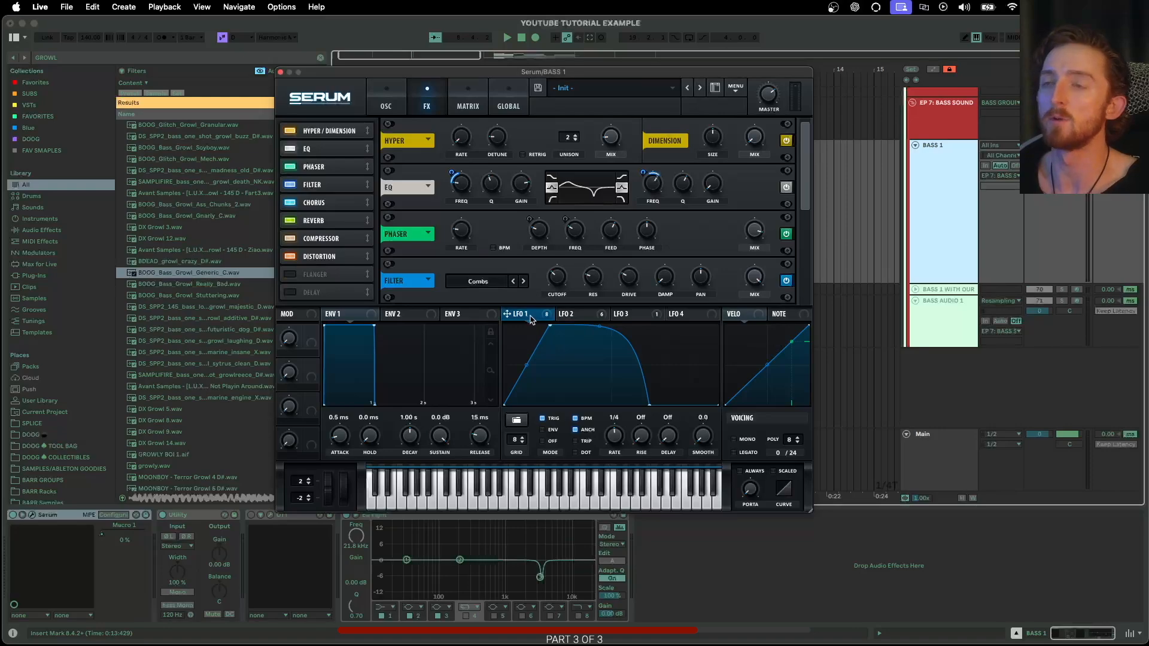
pyautogui.click(394, 99)
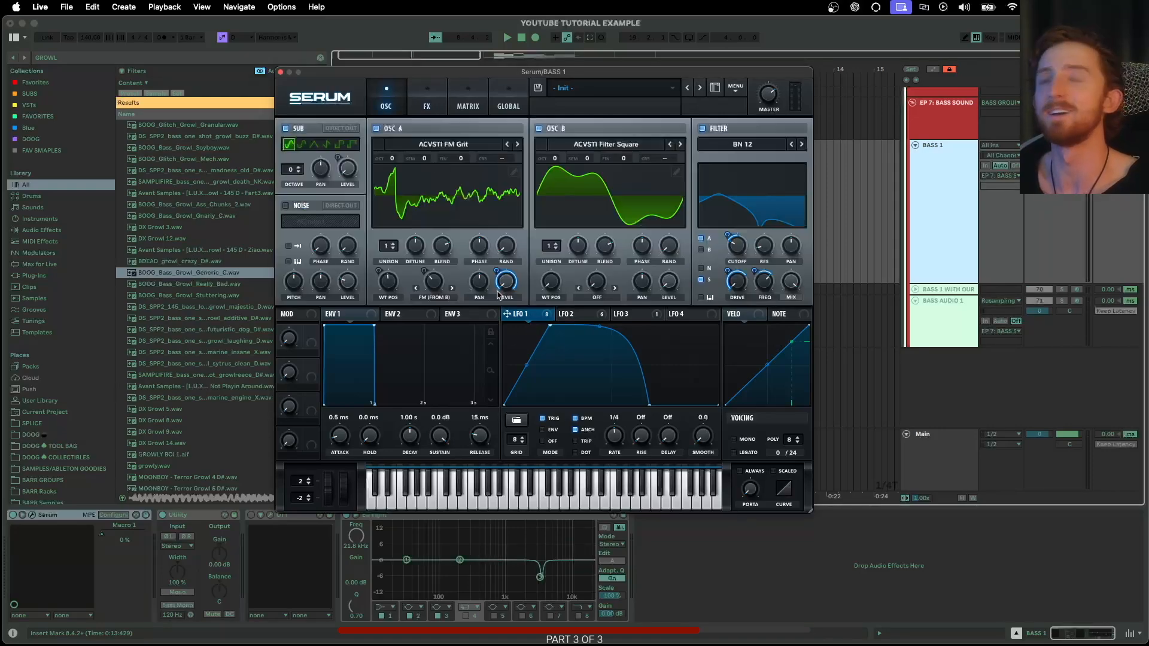
pyautogui.click(582, 317)
pyautogui.click(424, 103)
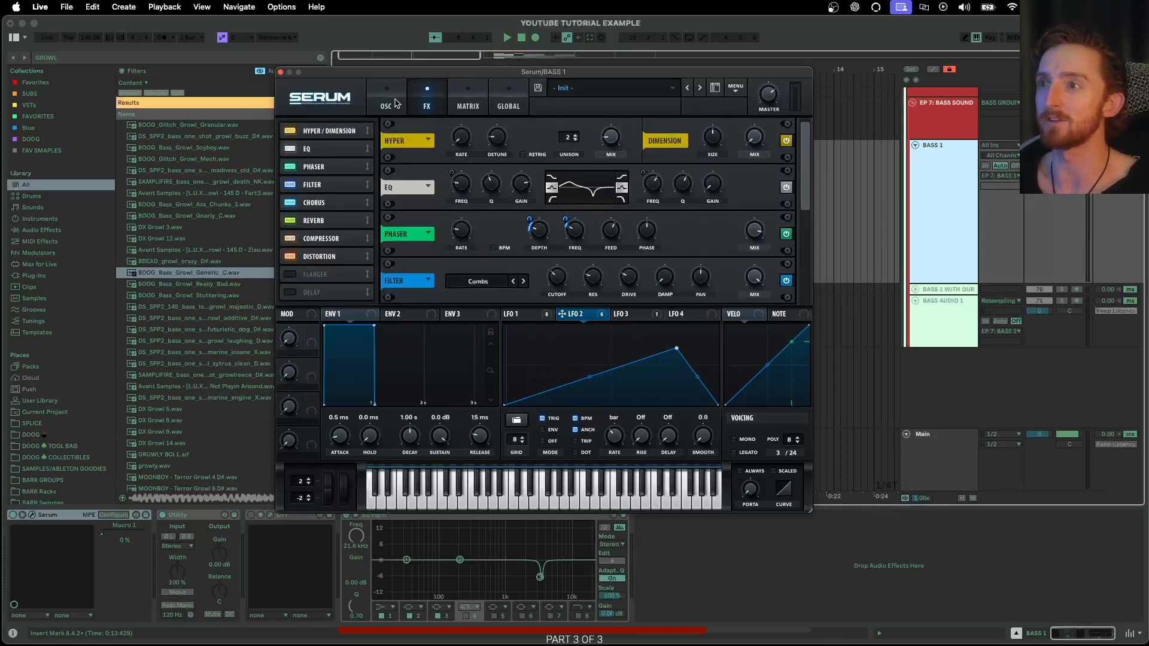
pyautogui.click(396, 103)
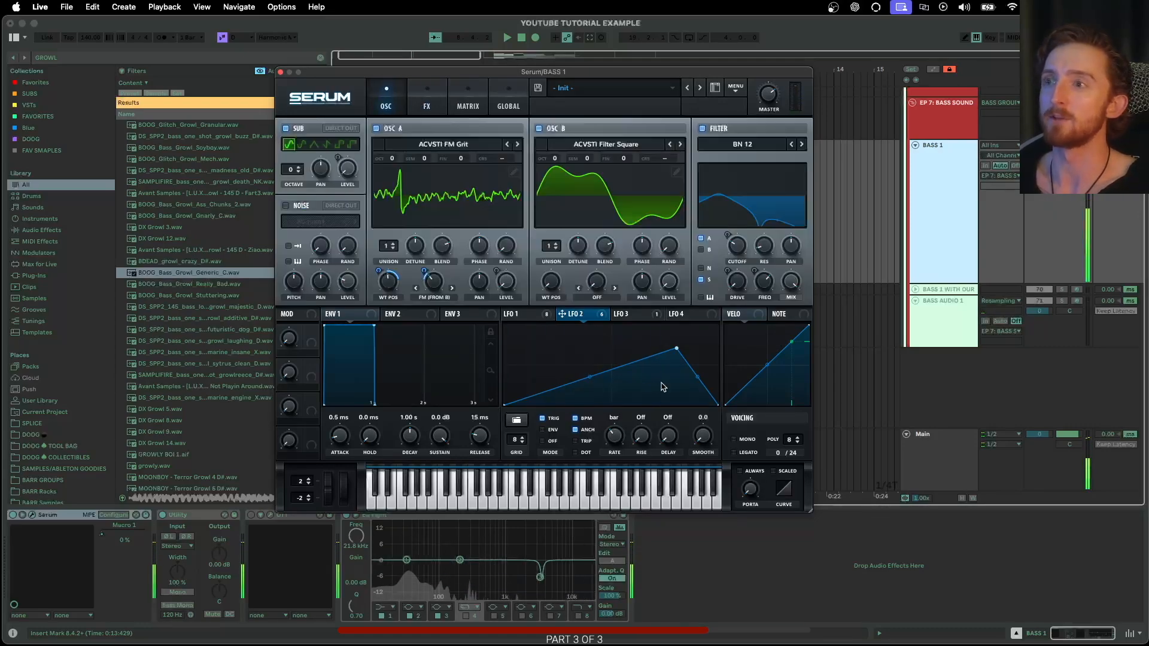
pyautogui.click(538, 315)
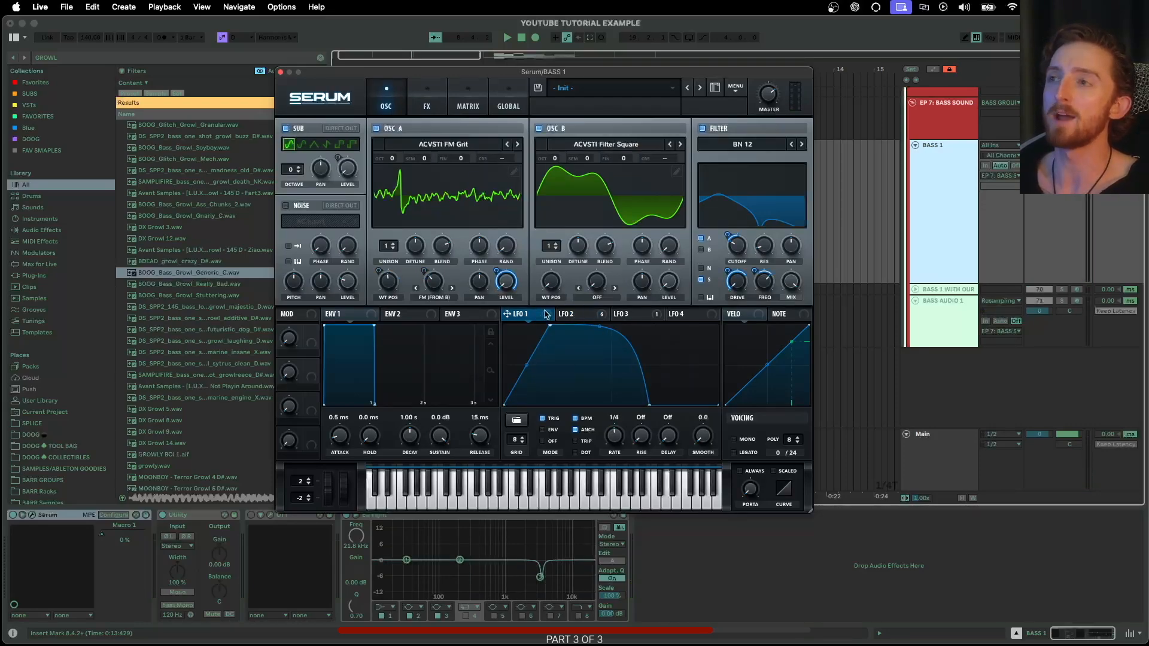
pyautogui.moveTo(577, 314)
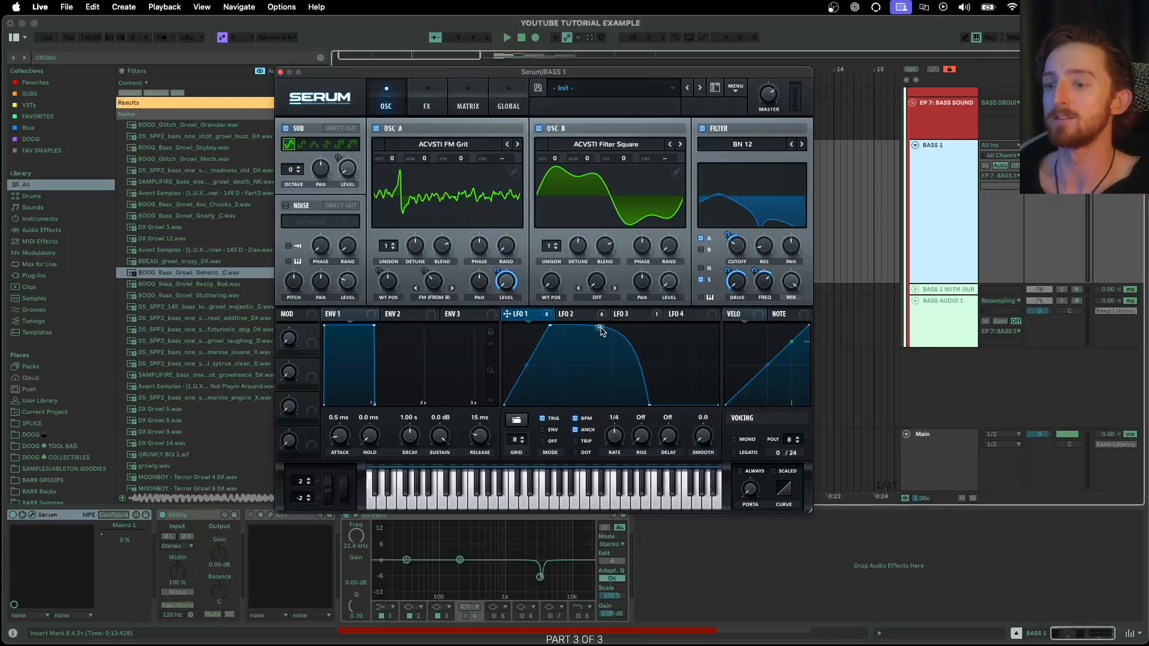
# - Reshape LFO 1 into ramped triangle peaks and set its rate to 1/4
pyautogui.moveTo(601, 330); pyautogui.dragTo(589, 375)
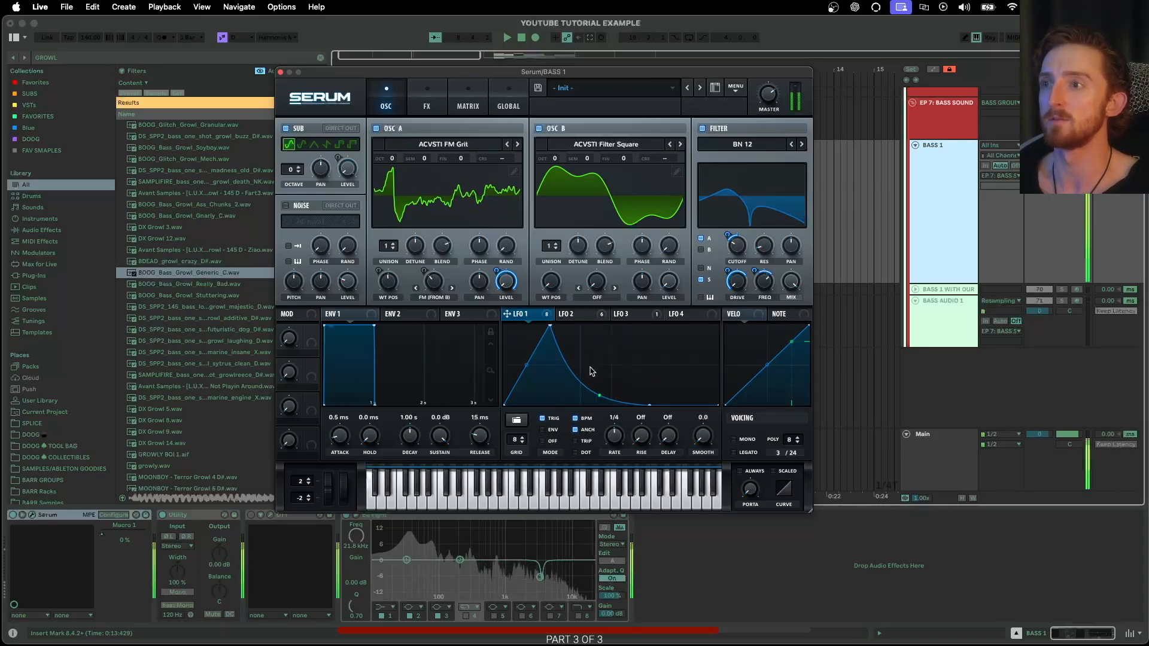
pyautogui.moveTo(549, 326); pyautogui.dragTo(484, 309)
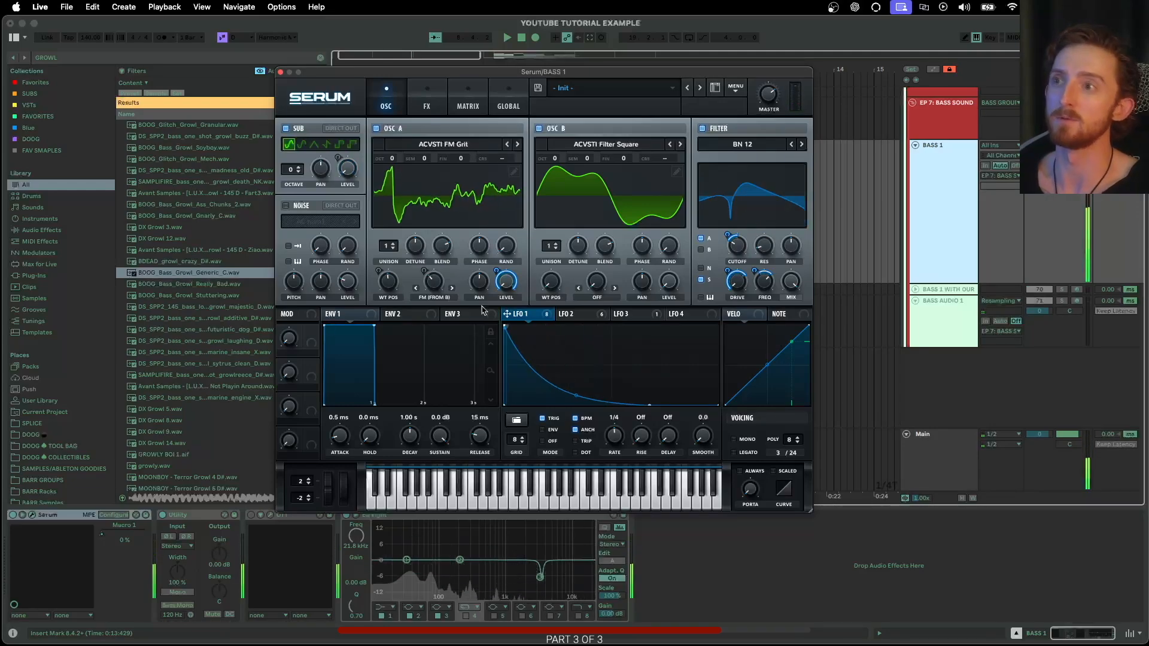
pyautogui.moveTo(577, 394); pyautogui.dragTo(585, 375)
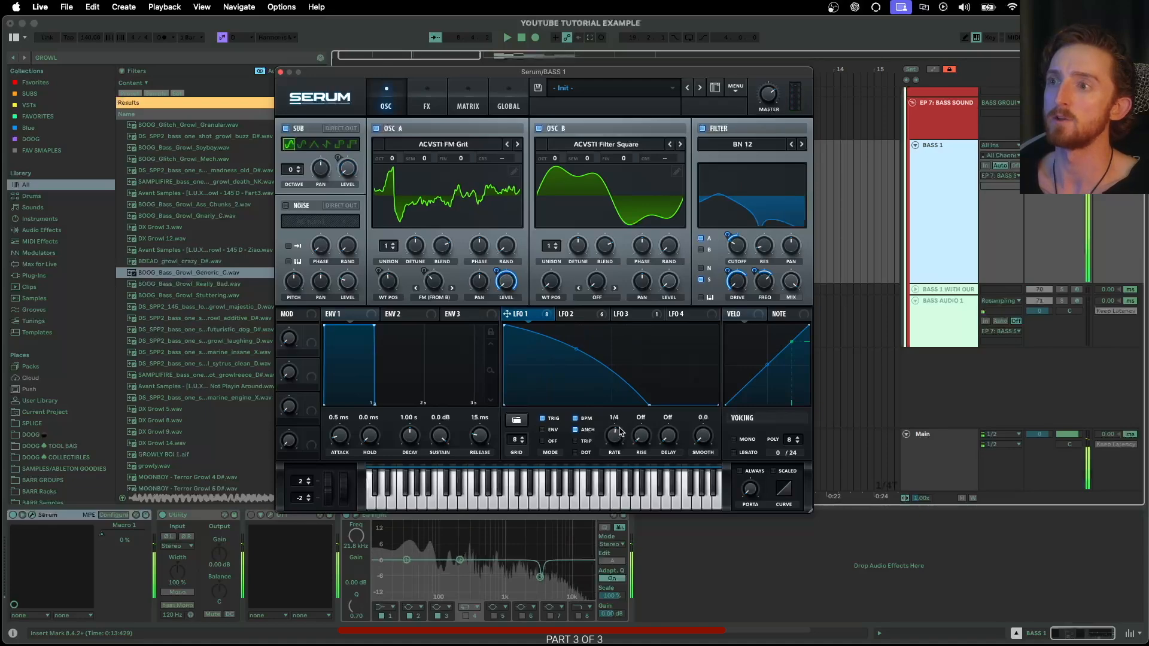
pyautogui.moveTo(621, 424); pyautogui.dragTo(622, 429)
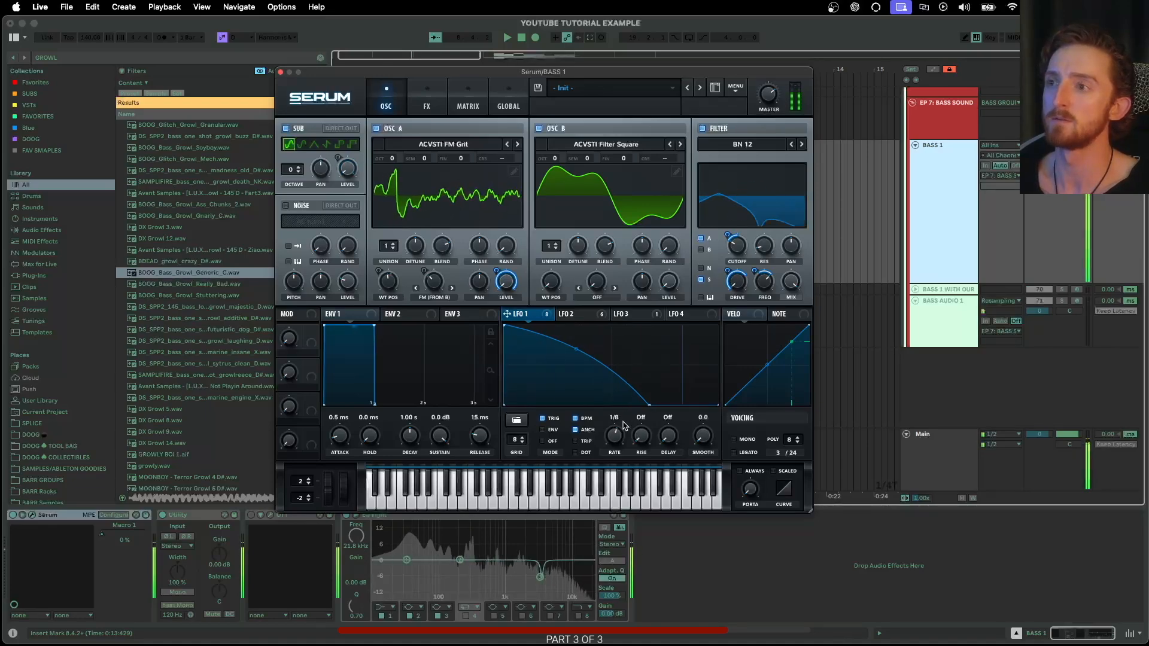
pyautogui.moveTo(505, 325); pyautogui.dragTo(562, 319)
pyautogui.moveTo(619, 433); pyautogui.dragTo(619, 446)
pyautogui.moveTo(650, 405); pyautogui.dragTo(662, 341)
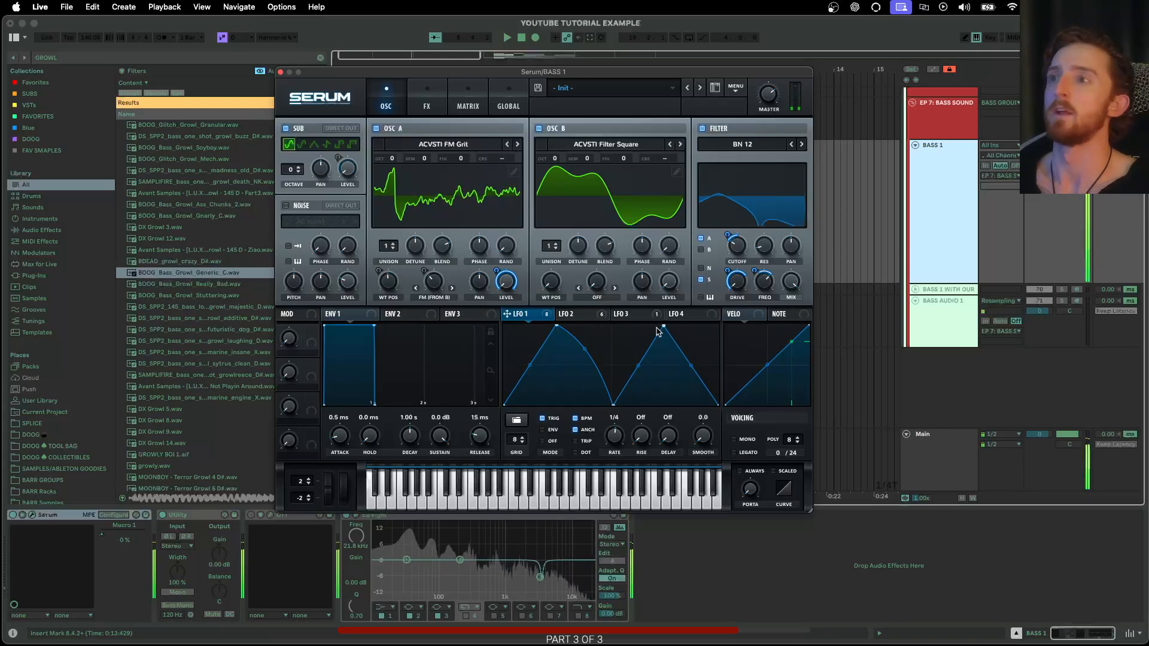
# - Review LFO 2 and the FX rack, then close the Serum window
pyautogui.click(578, 315)
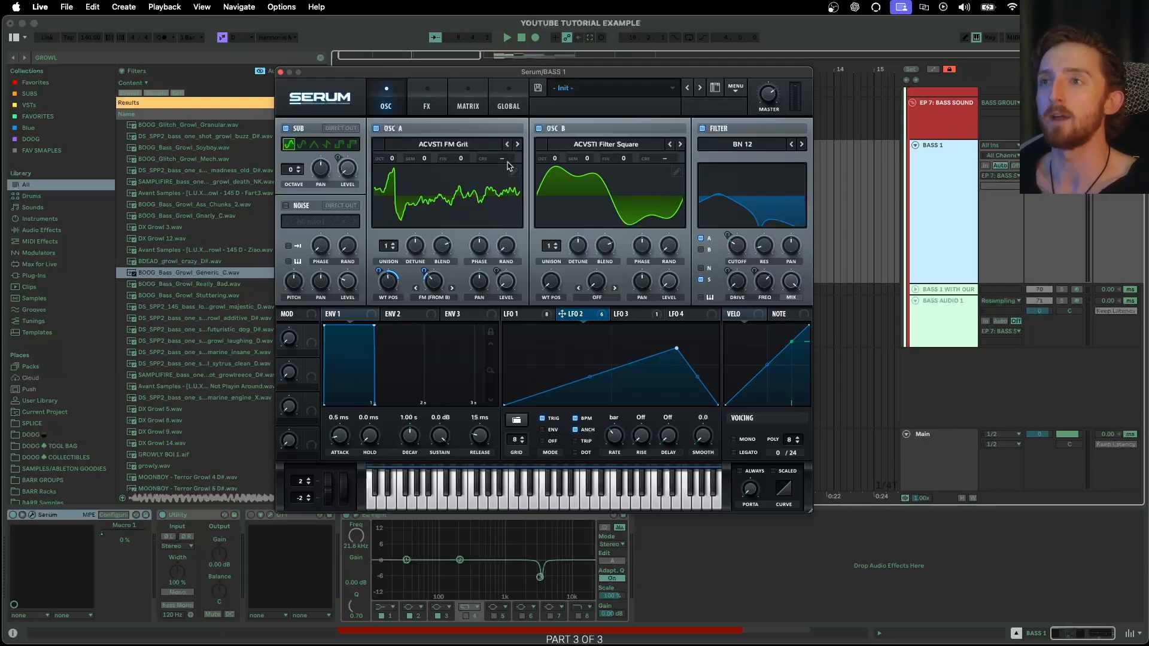
pyautogui.click(540, 318)
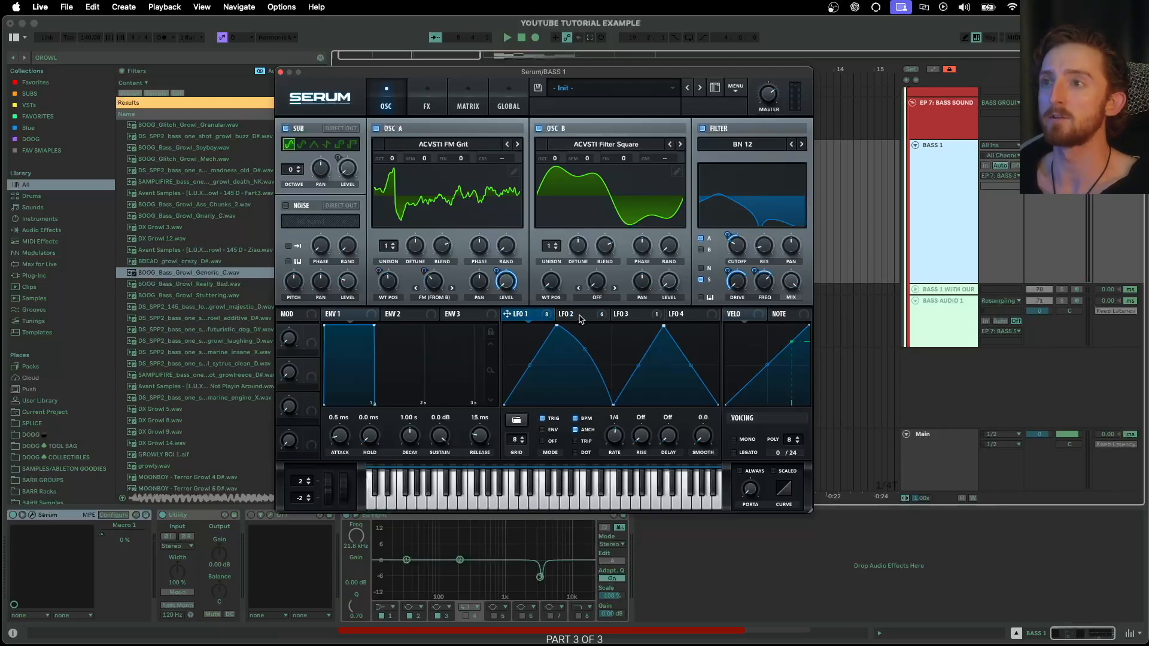
pyautogui.click(428, 97)
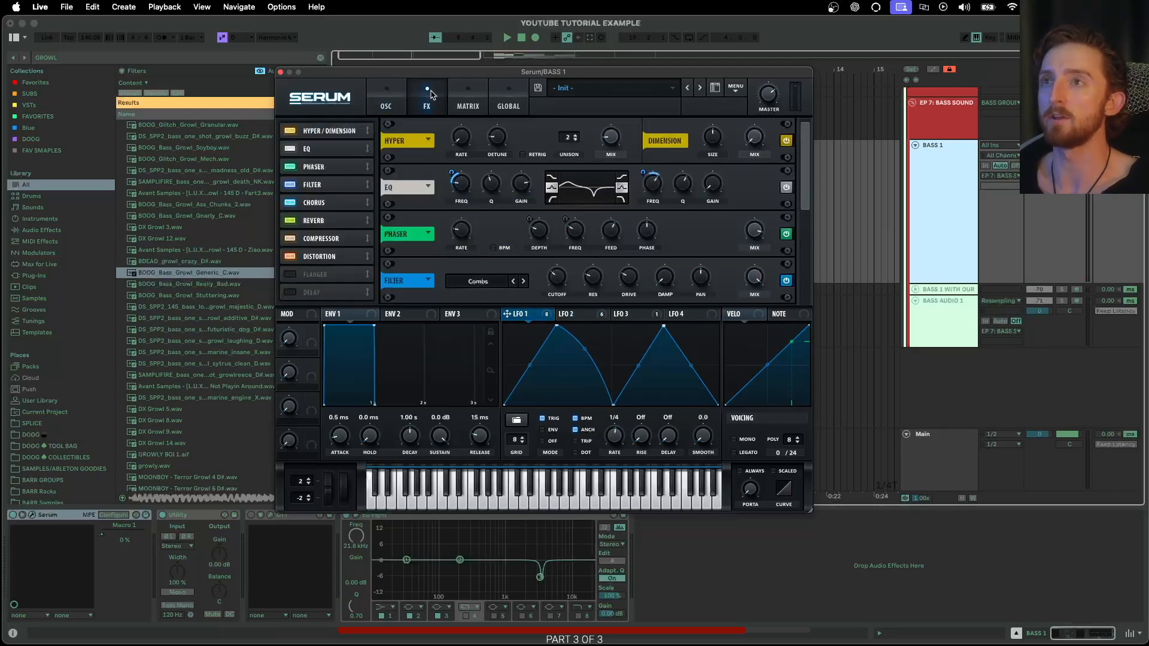
pyautogui.click(386, 104)
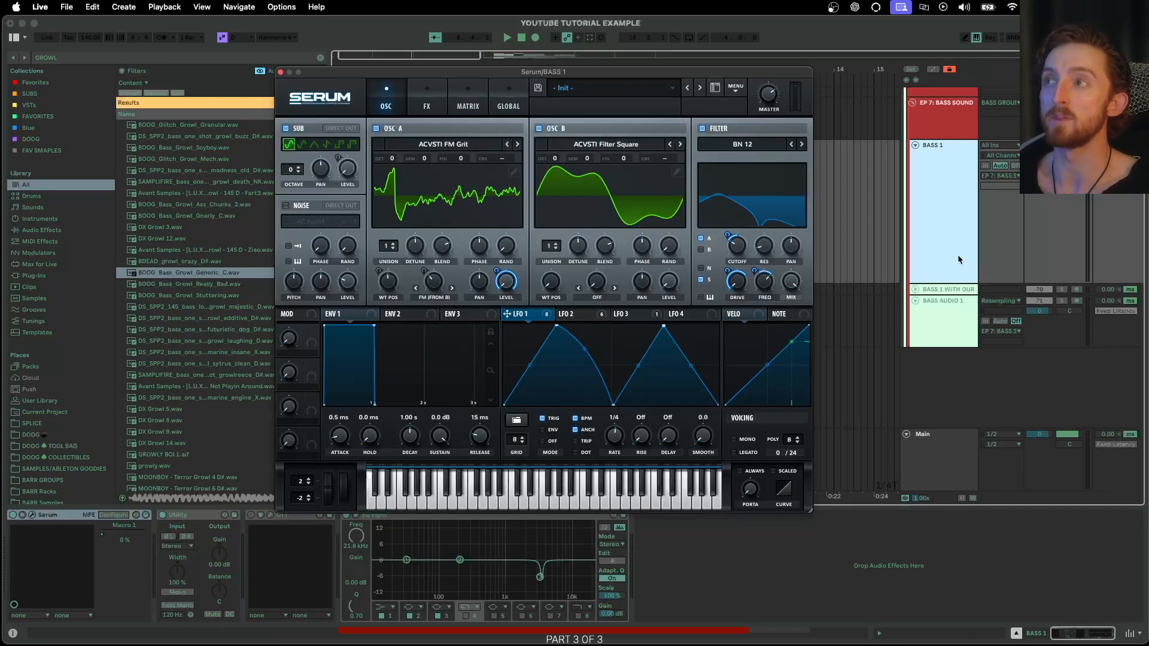
pyautogui.click(282, 72)
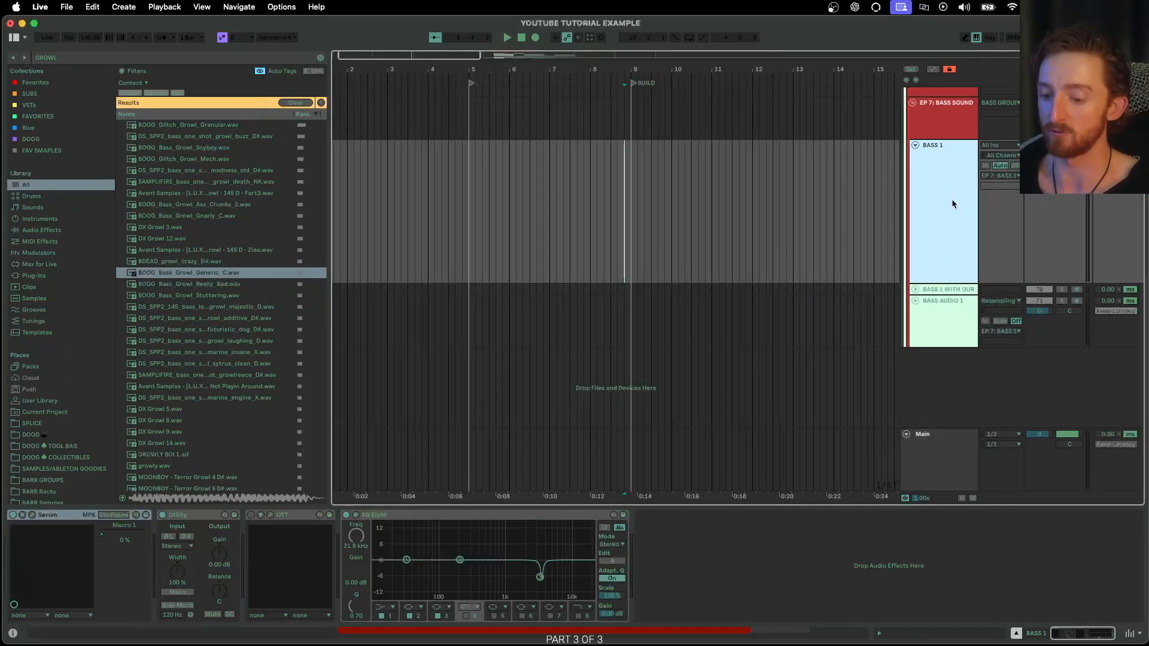
# - Duplicate the BASS 1 track and rename the upper copy BASE
pyautogui.press('super+d')
pyautogui.click(930, 189)
pyautogui.press('super+r')
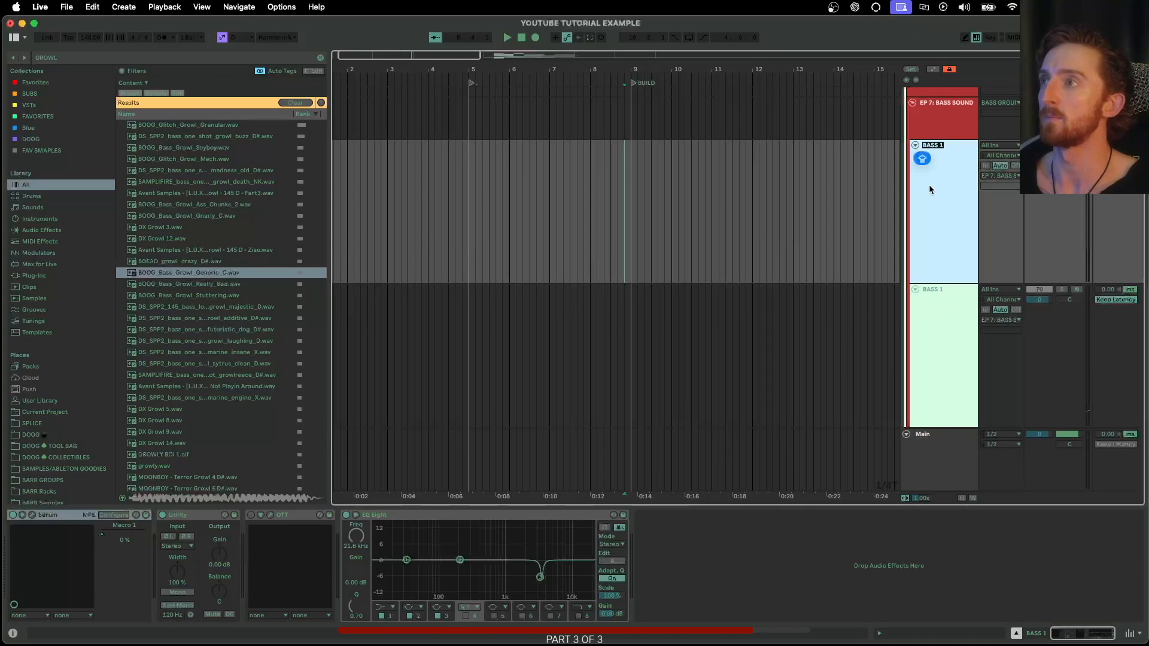
pyautogui.write('BASE')
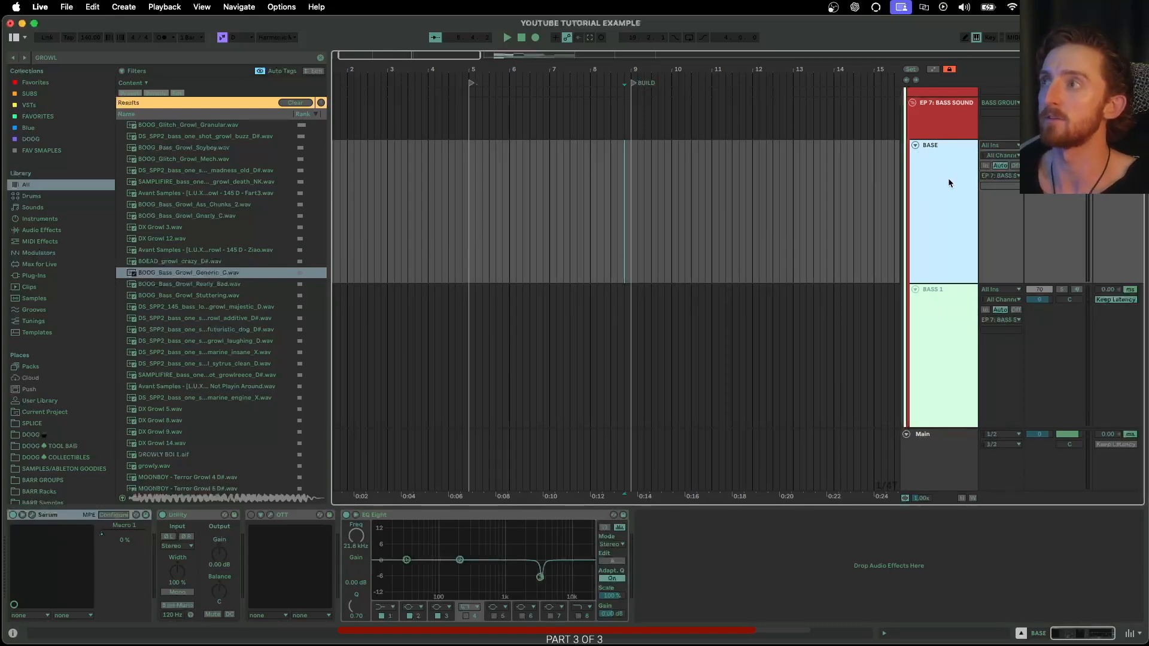
pyautogui.click(956, 291)
# - Rename the lower copy V1 and bring up its Serum window
pyautogui.press('super+r')
pyautogui.write('V1')
pyautogui.press('Return')
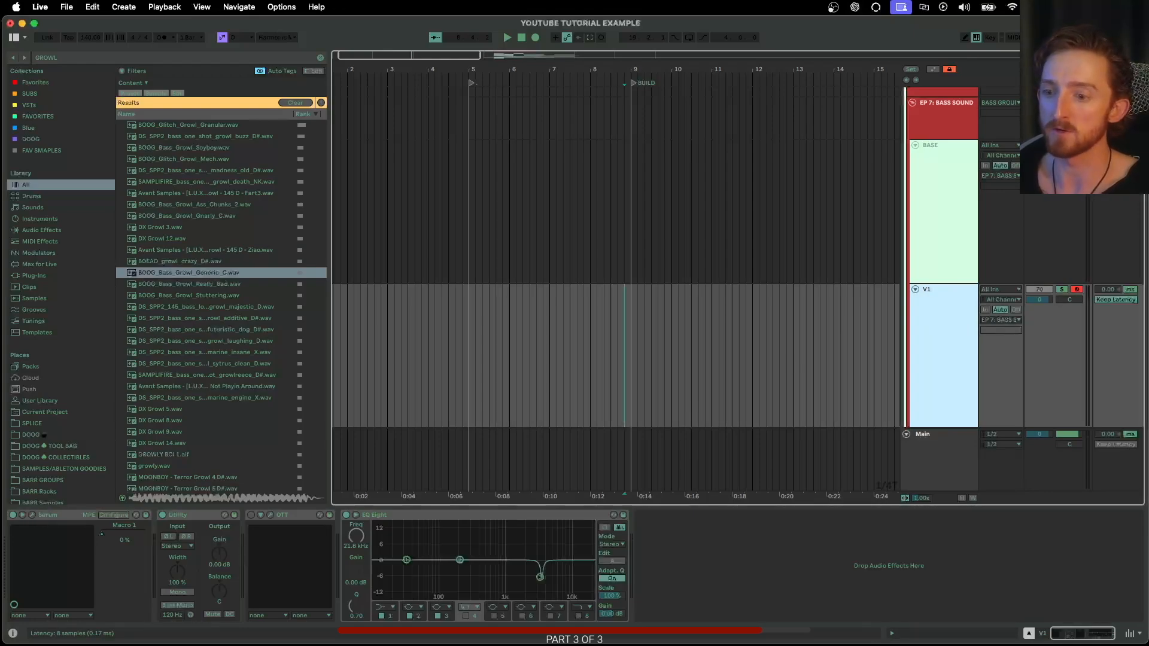
pyautogui.click(33, 515)
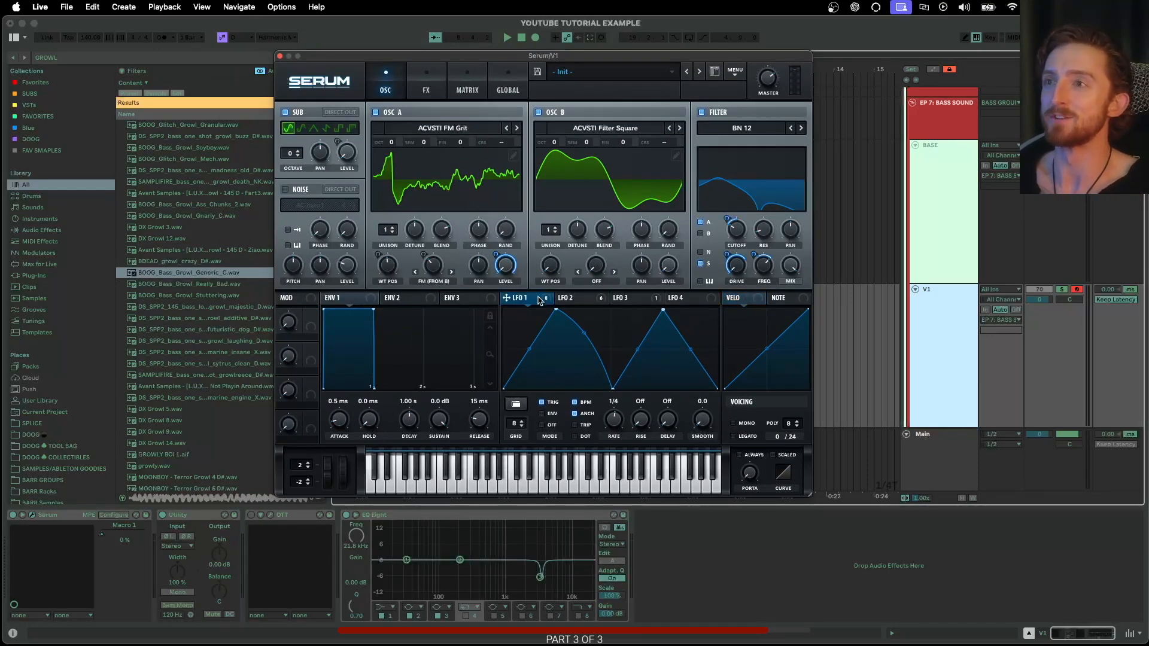
# - Pull the LFO's peak earlier and raise LFO 2's rate to 1/2
pyautogui.moveTo(661, 311); pyautogui.dragTo(534, 288)
pyautogui.click(586, 304)
pyautogui.moveTo(615, 421); pyautogui.dragTo(621, 411)
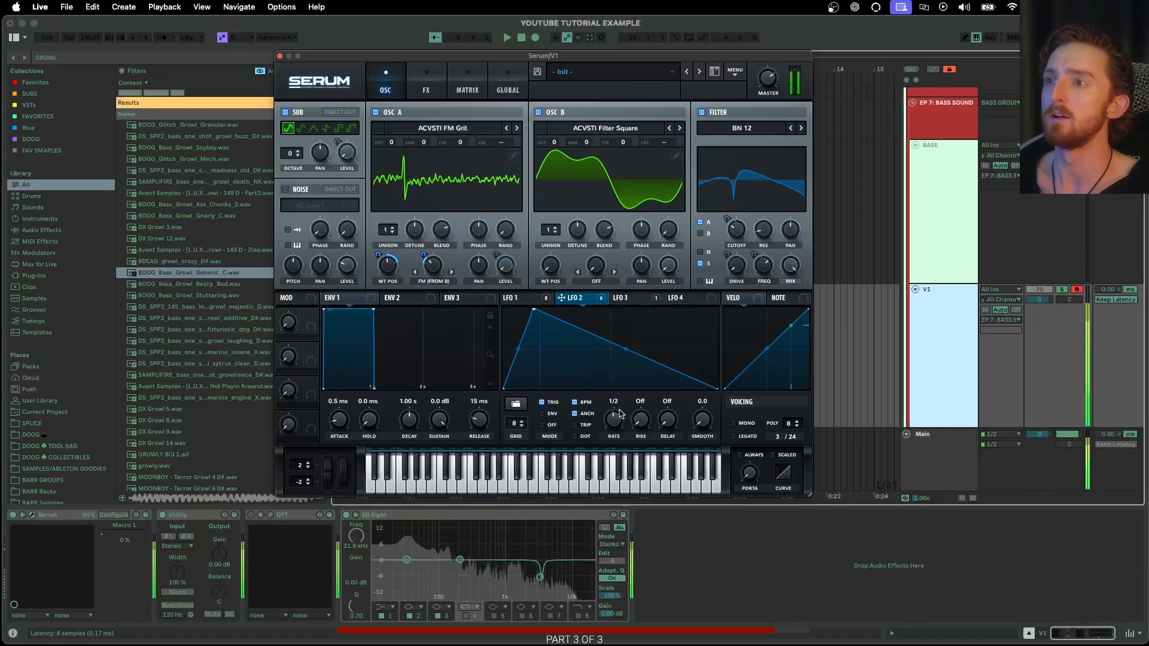
# - Look over LFO 3 and LFO 4, then show the modulation matrix
pyautogui.click(622, 298)
pyautogui.click(685, 299)
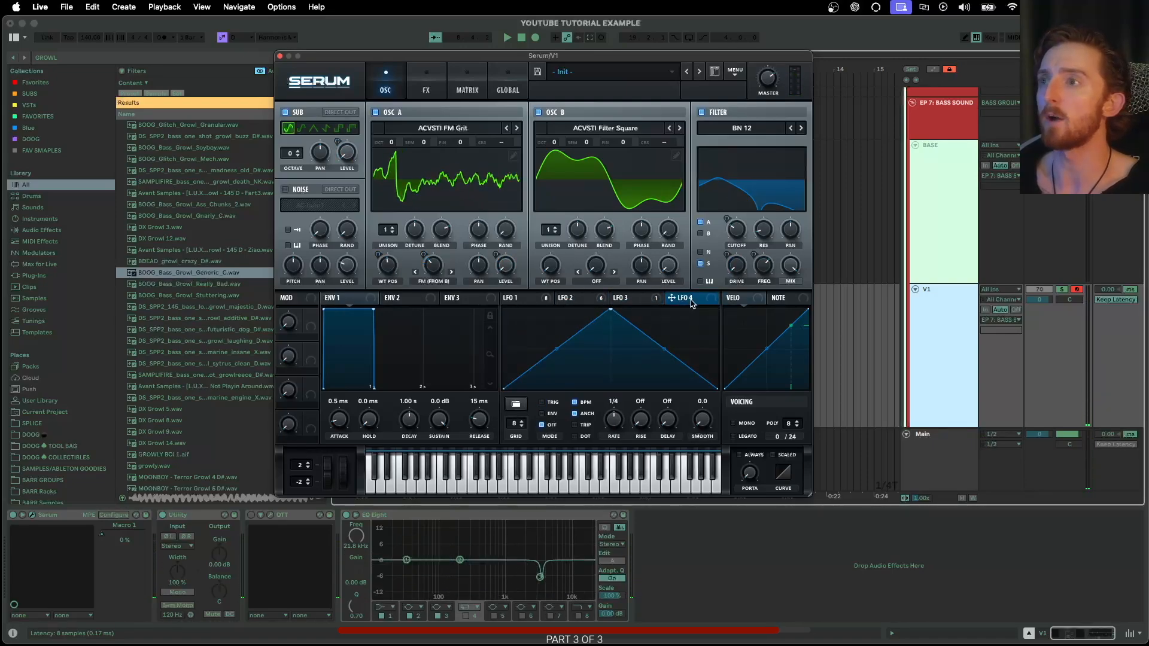
pyautogui.click(467, 82)
pyautogui.scroll(-10, 622, 200)
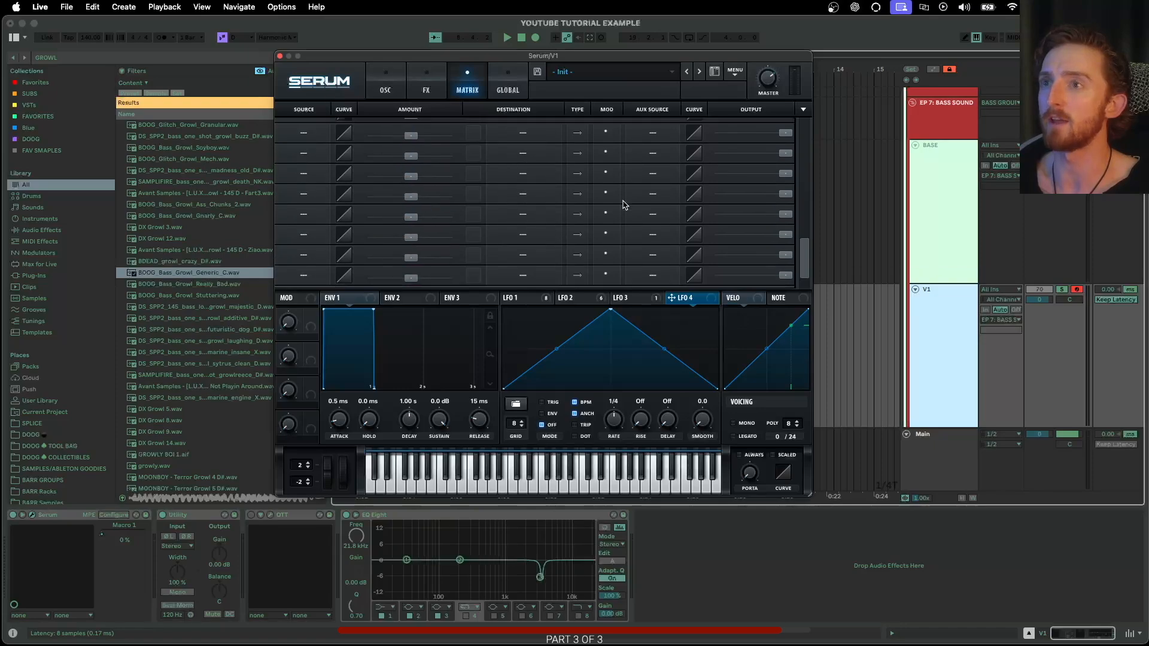
# - Add a matrix row routing LFO 4 to Global Mast.Tun with a raised amount
pyautogui.scroll(5, 642, 230)
pyautogui.moveTo(692, 305); pyautogui.dragTo(311, 233)
pyautogui.moveTo(412, 227); pyautogui.dragTo(417, 230)
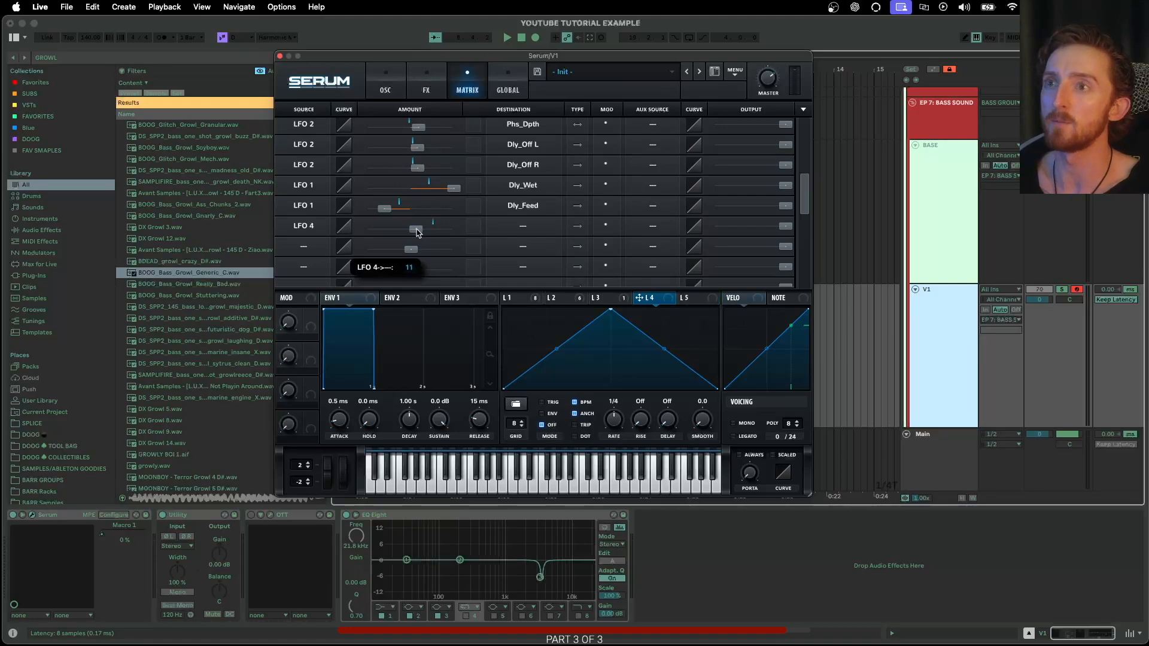
pyautogui.click(520, 228)
pyautogui.moveTo(536, 325)
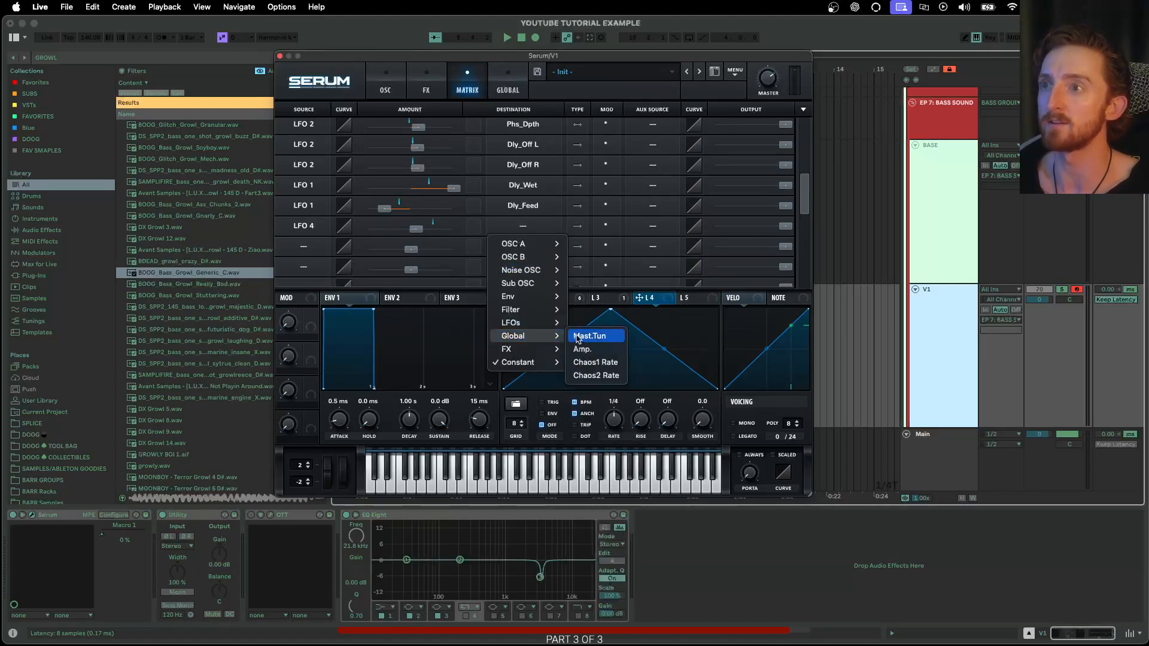
pyautogui.click(590, 349)
# - Reshape LFO 4 into an early peak falling to zero, at a one-bar rate in envelope mode
pyautogui.moveTo(607, 306); pyautogui.dragTo(526, 329)
pyautogui.moveTo(612, 420); pyautogui.dragTo(609, 429)
pyautogui.click(543, 403)
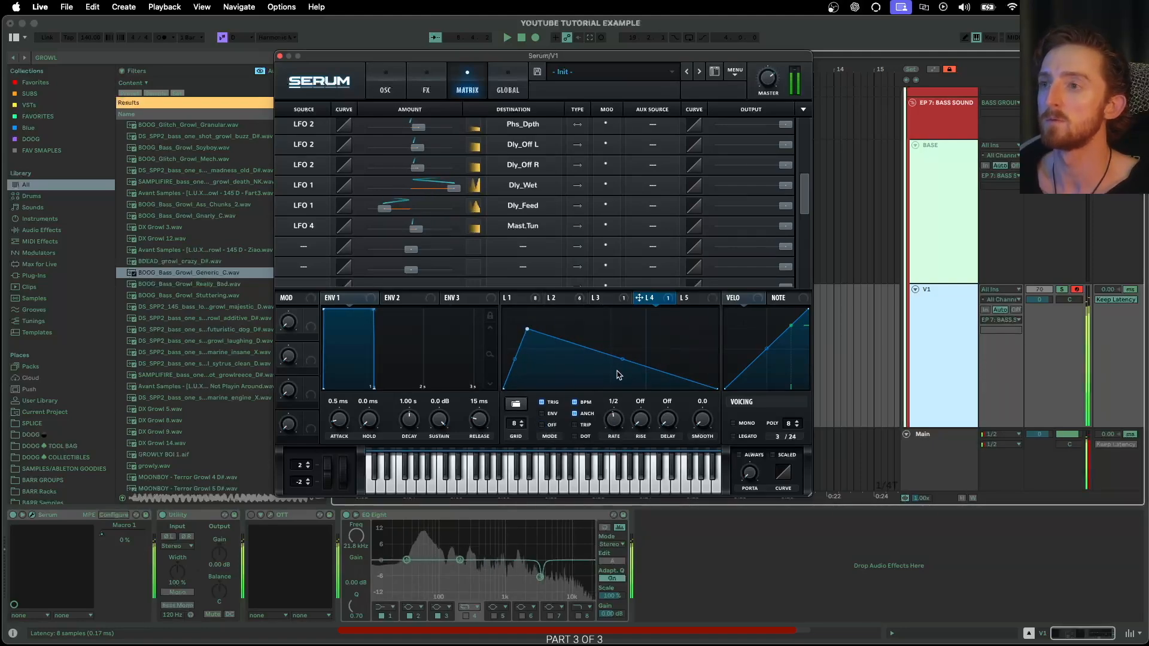
pyautogui.click(543, 414)
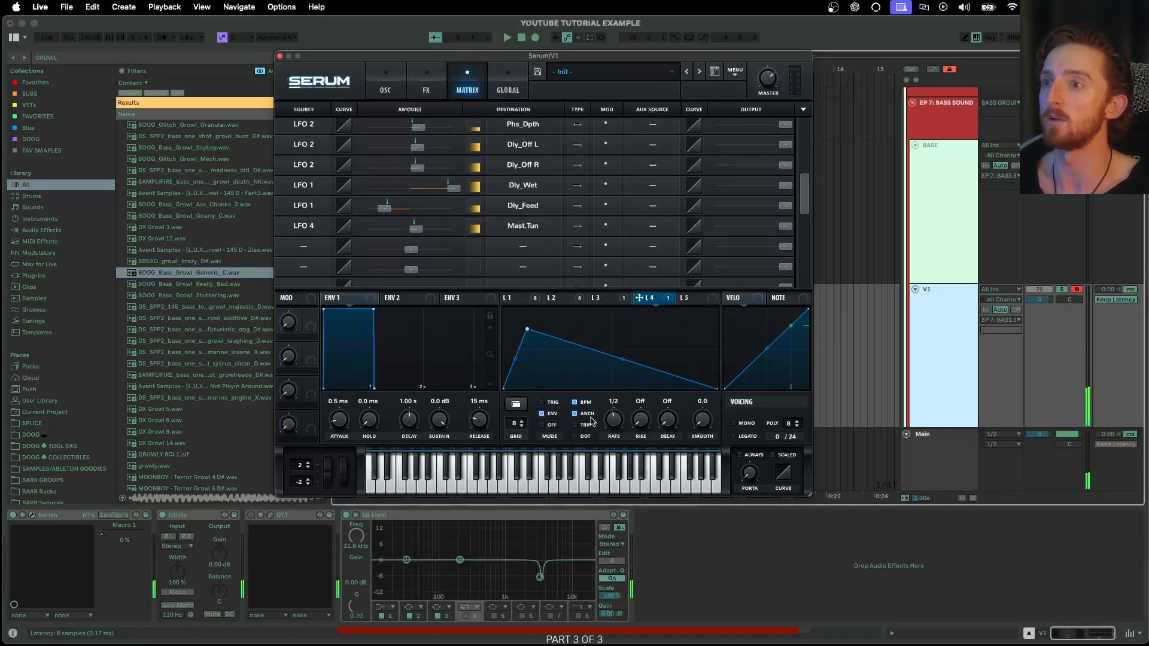
pyautogui.click(542, 402)
pyautogui.moveTo(613, 421); pyautogui.dragTo(612, 428)
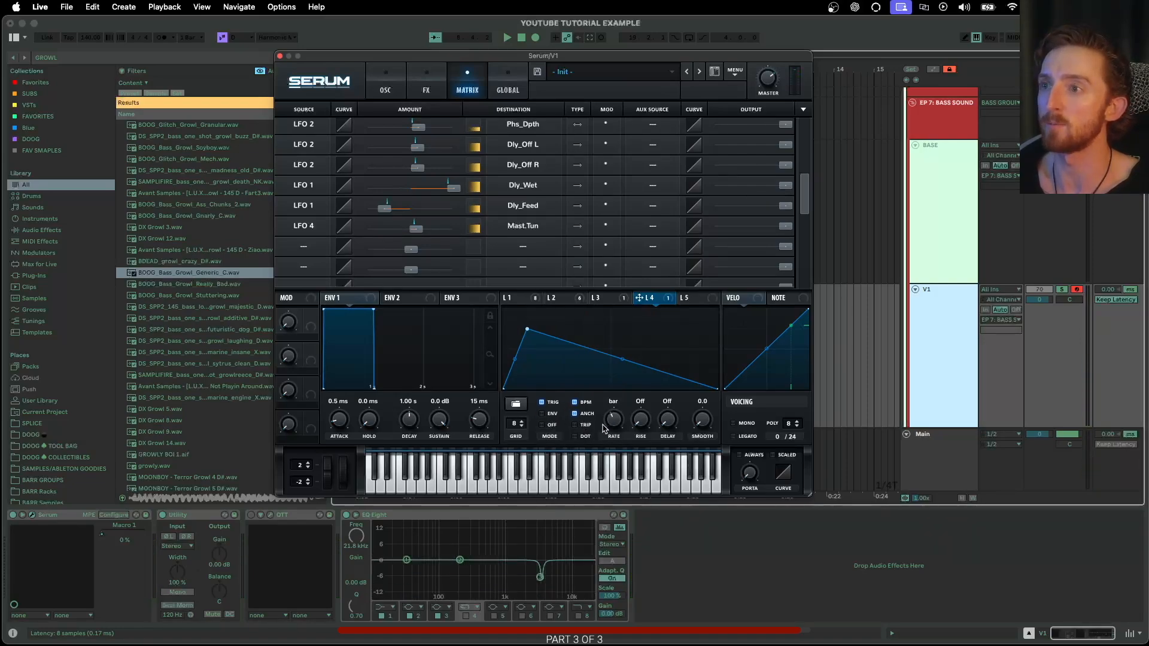
pyautogui.doubleClick(610, 390)
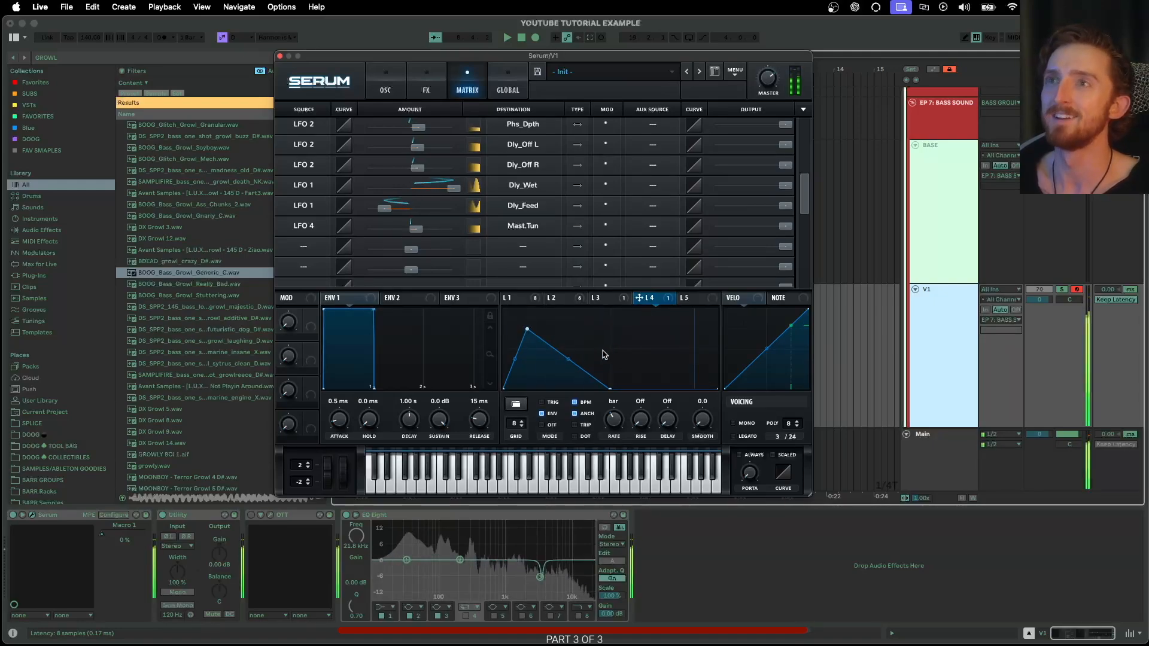
pyautogui.click(386, 90)
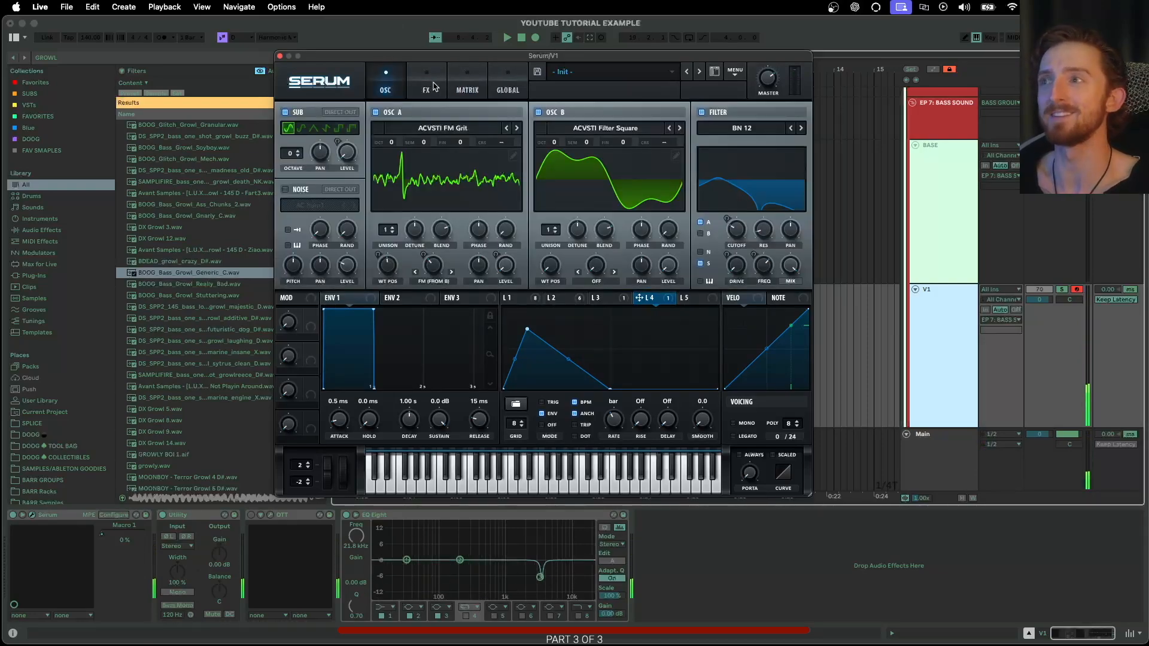
pyautogui.click(428, 87)
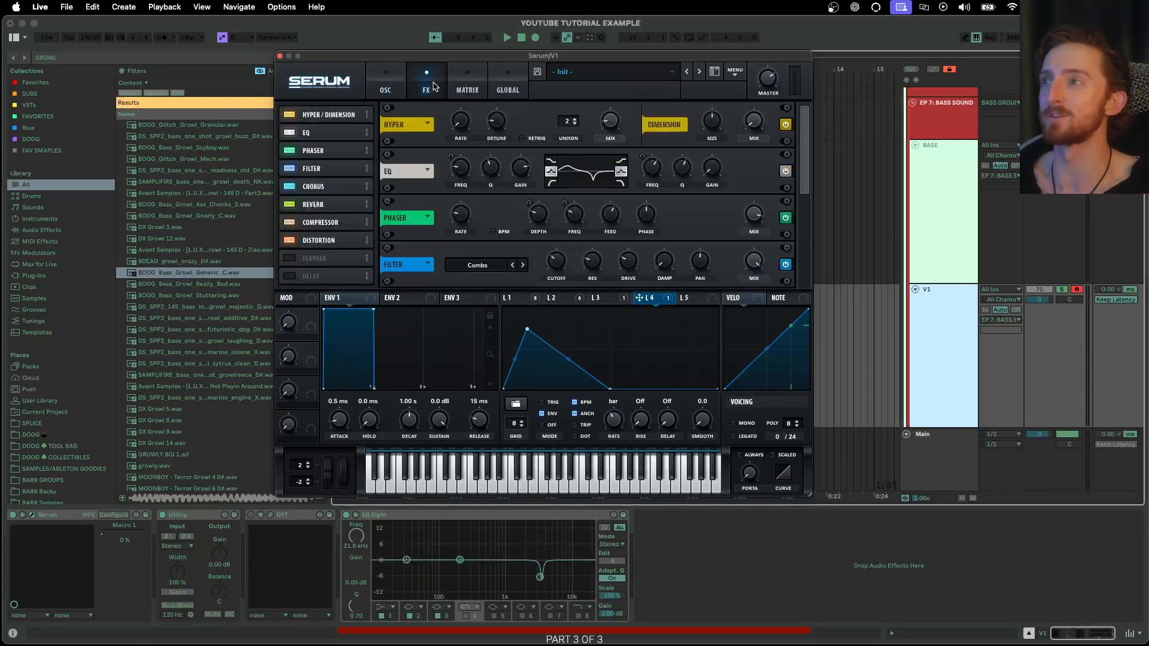
pyautogui.click(385, 89)
pyautogui.click(434, 90)
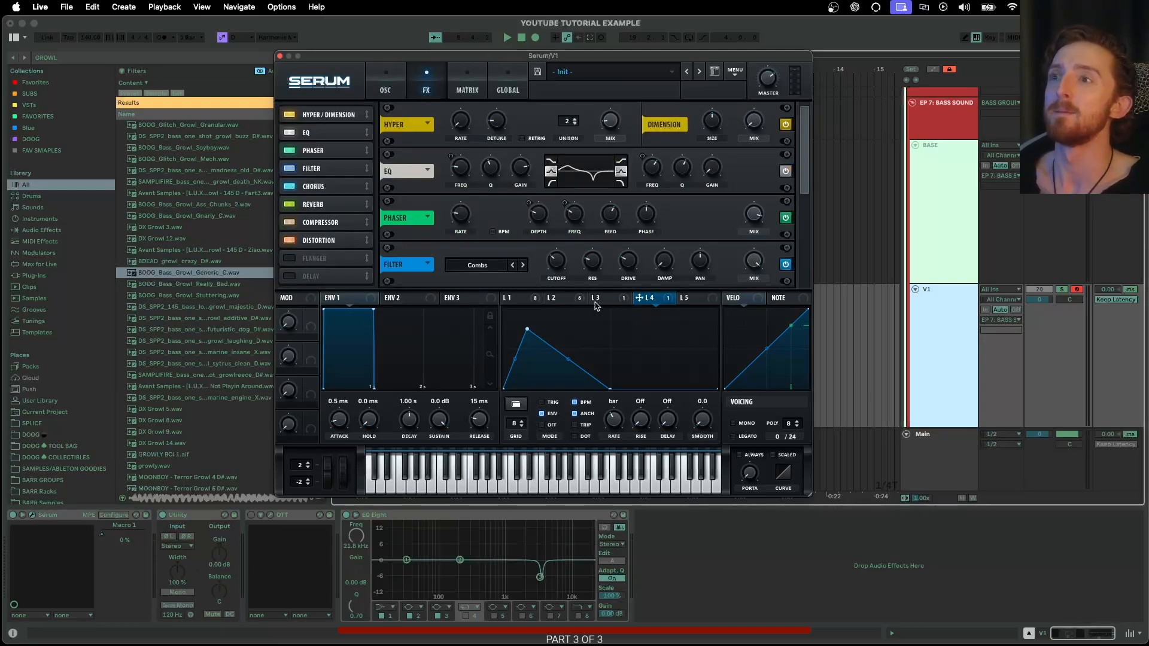
pyautogui.click(539, 299)
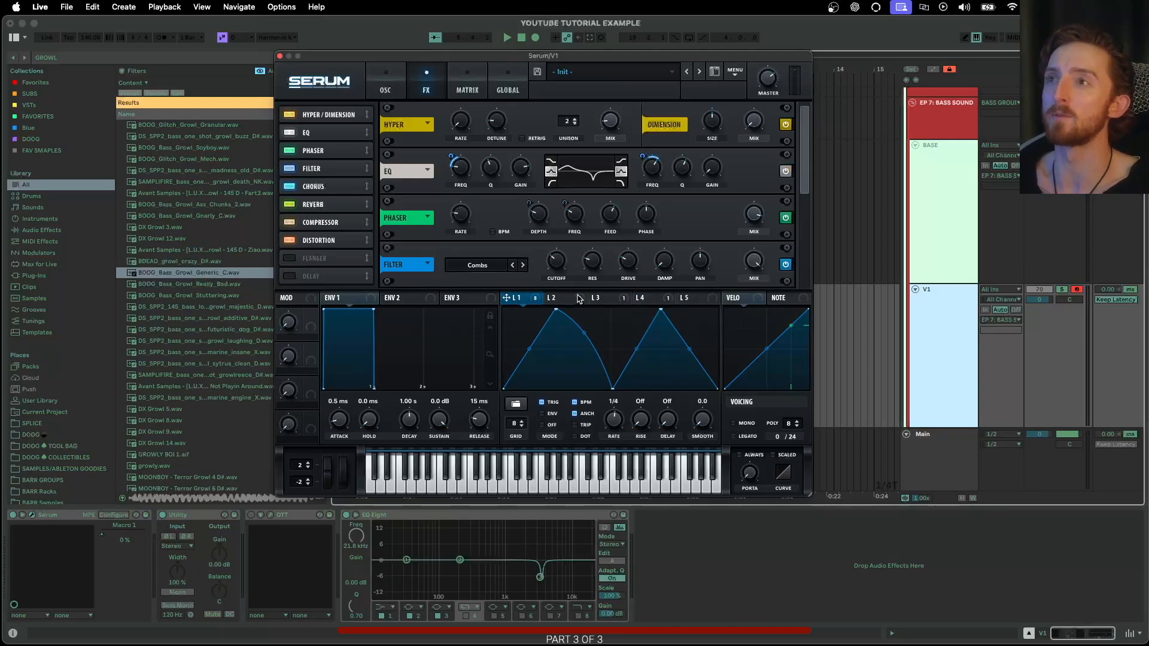
pyautogui.click(404, 94)
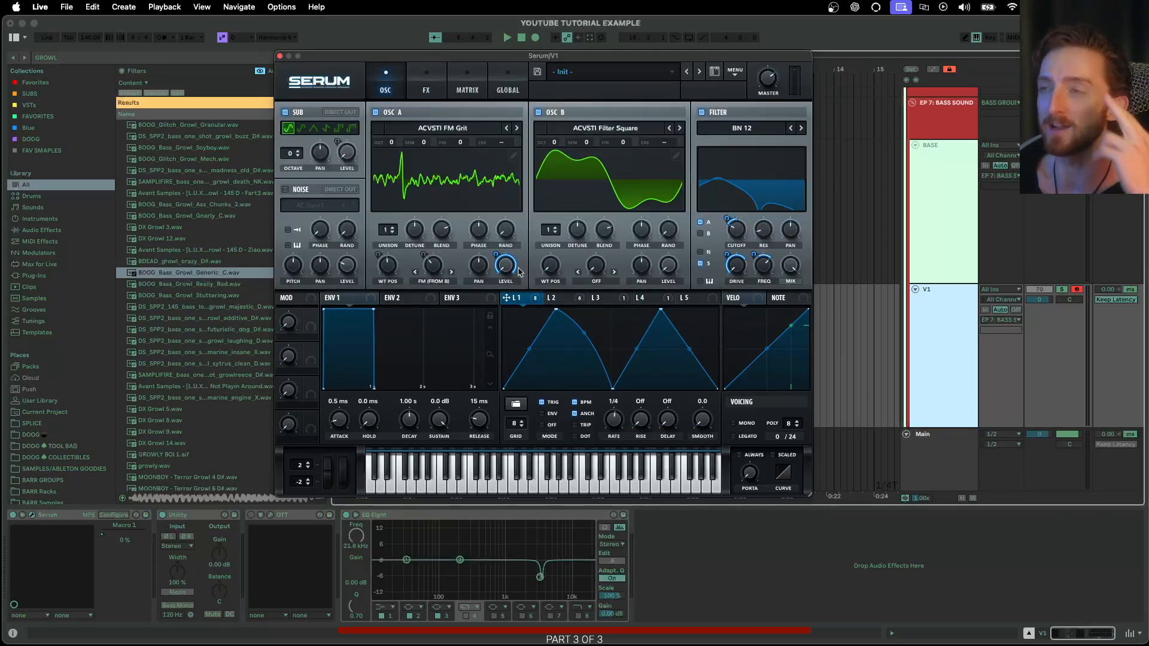